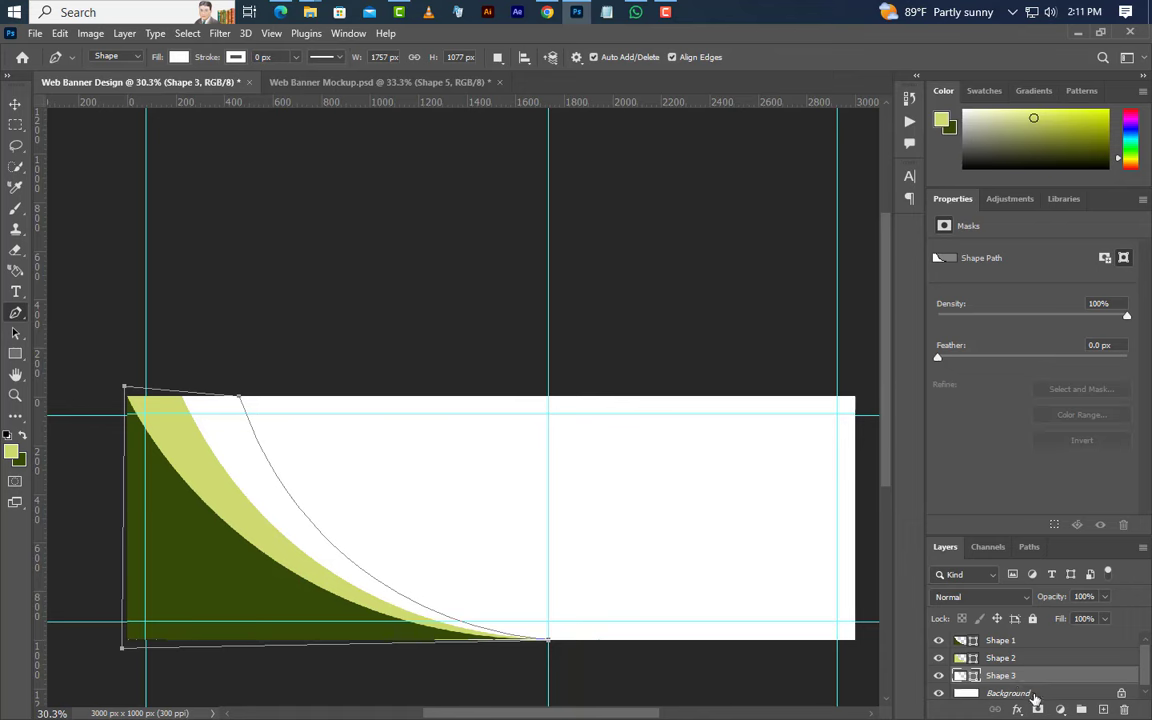
Step: Add a green solid color fill layer directly above the Background layer
{"action": "left_click", "coordinate": [1018, 692]}
{"action": "left_click", "coordinate": [1060, 709]}
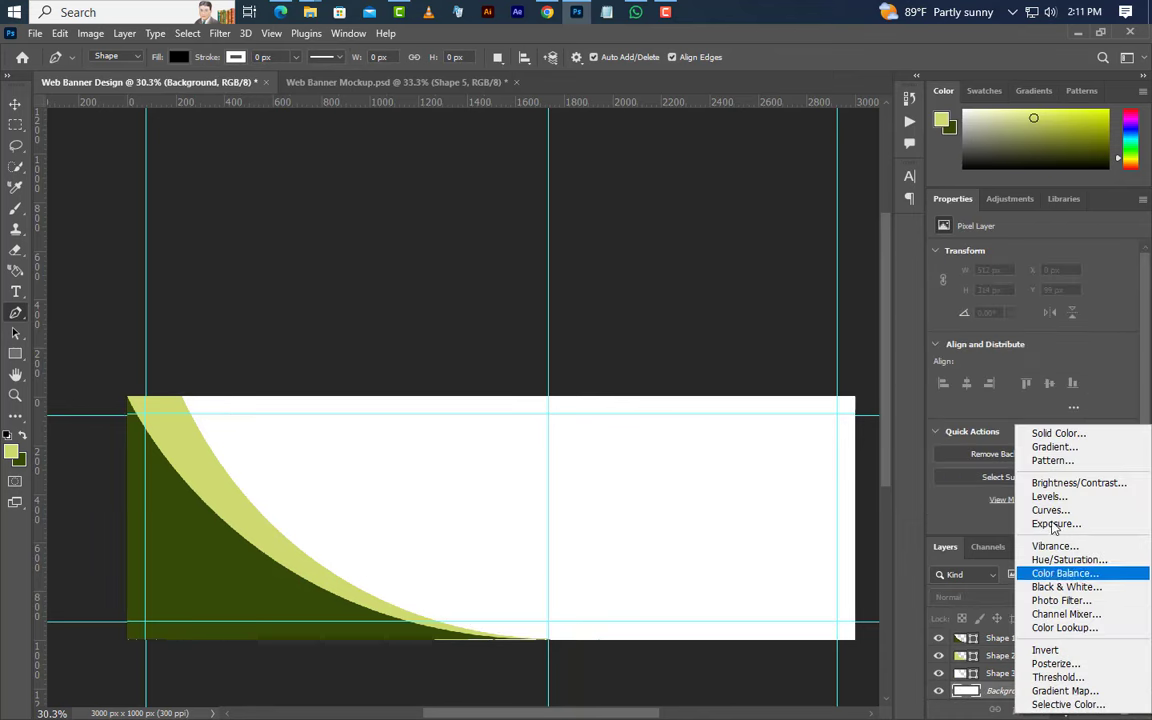
{"action": "left_click", "coordinate": [1056, 433]}
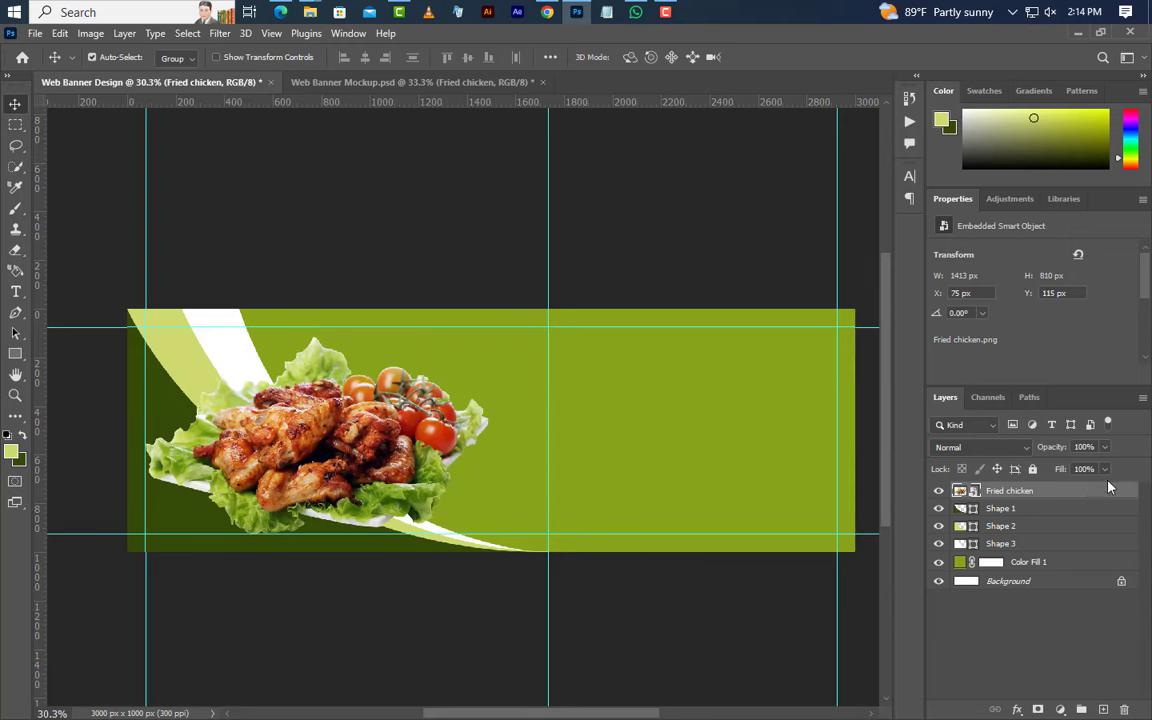
Step: Add a drop shadow to the Fried chicken layer with 35% opacity, 60° angle, 50 px distance and 65 px size
{"action": "right_click", "coordinate": [1092, 490]}
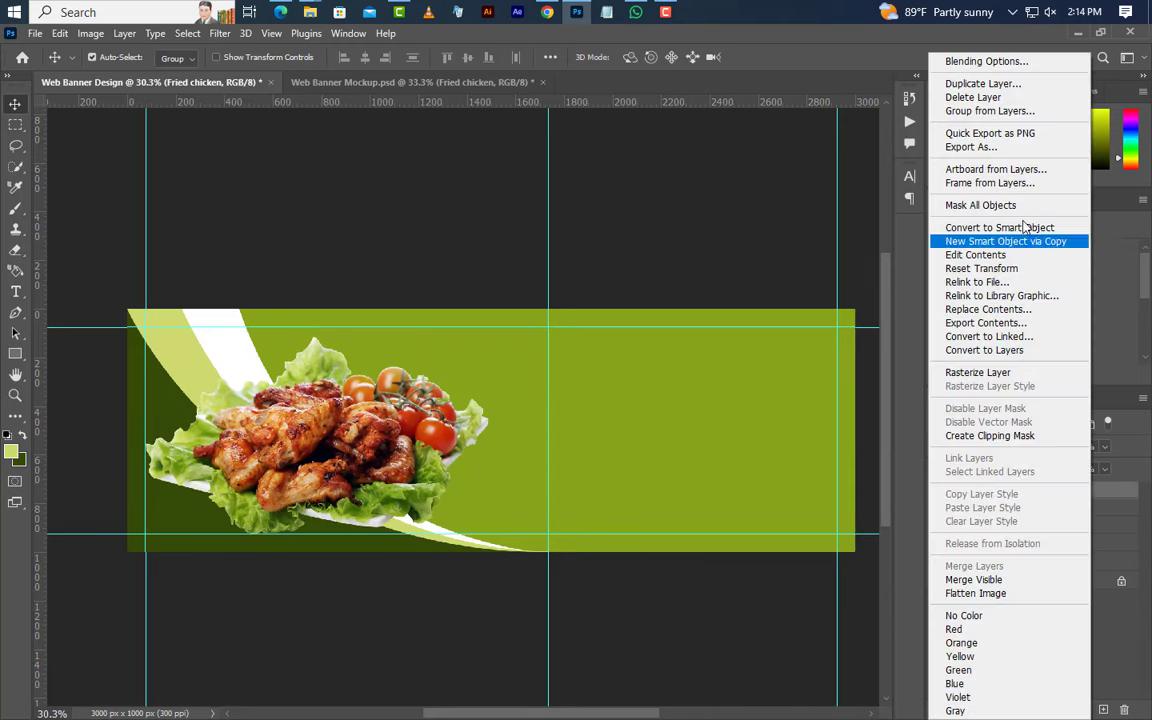
{"action": "left_click", "coordinate": [1016, 62]}
{"action": "left_click", "coordinate": [381, 631]}
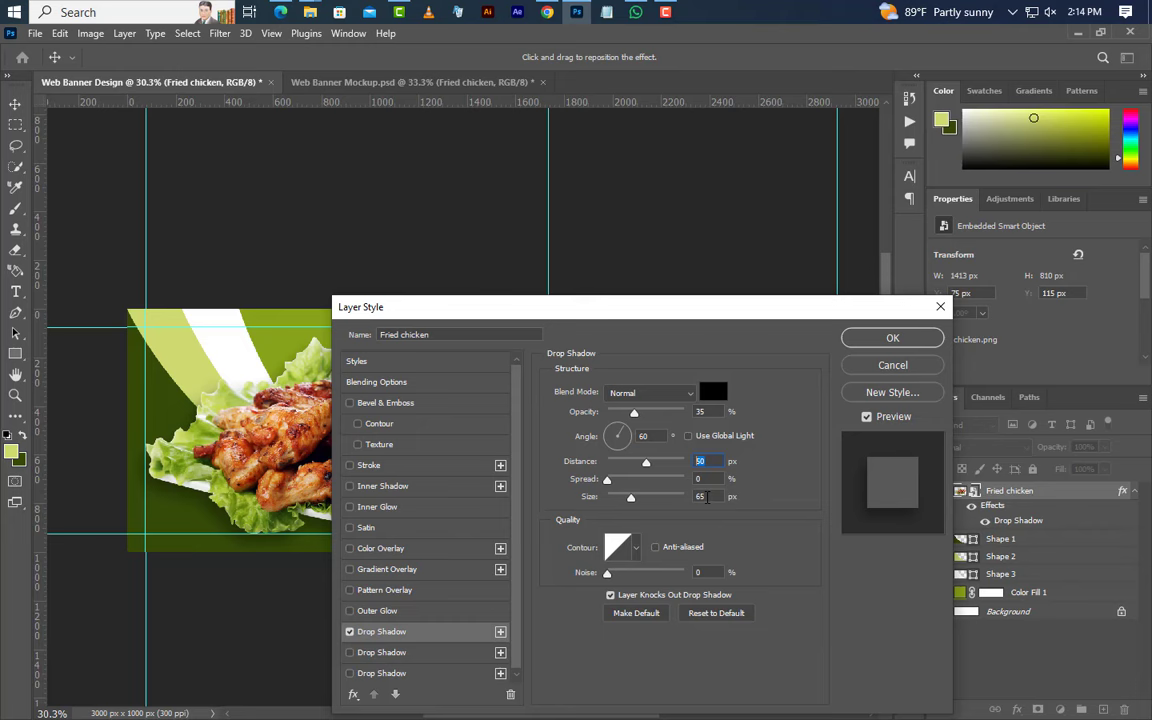
Step: Add a second drop shadow to the Fried chicken layer with 35% opacity, 90° angle, 20 px distance and 30 px size
{"action": "left_click", "coordinate": [417, 655]}
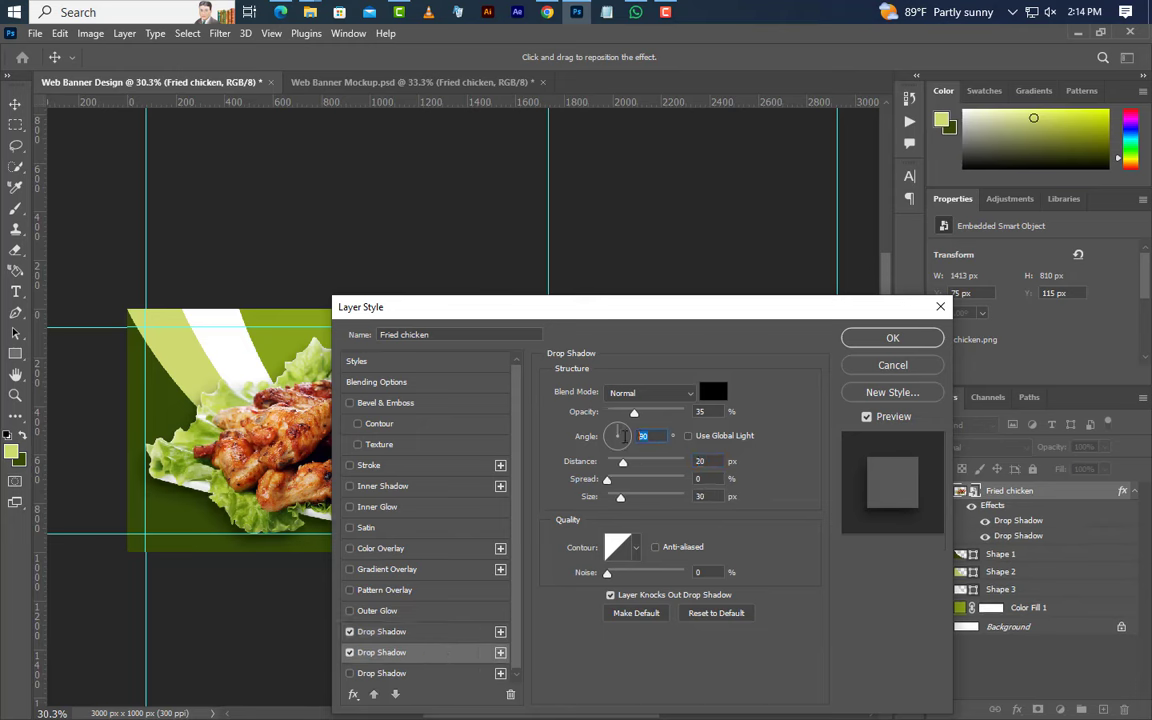
{"action": "type", "text": "90"}
{"action": "key", "text": "Tab"}
{"action": "key", "text": "Tab"}
{"action": "key", "text": "Tab"}
{"action": "left_click", "coordinate": [896, 339]}
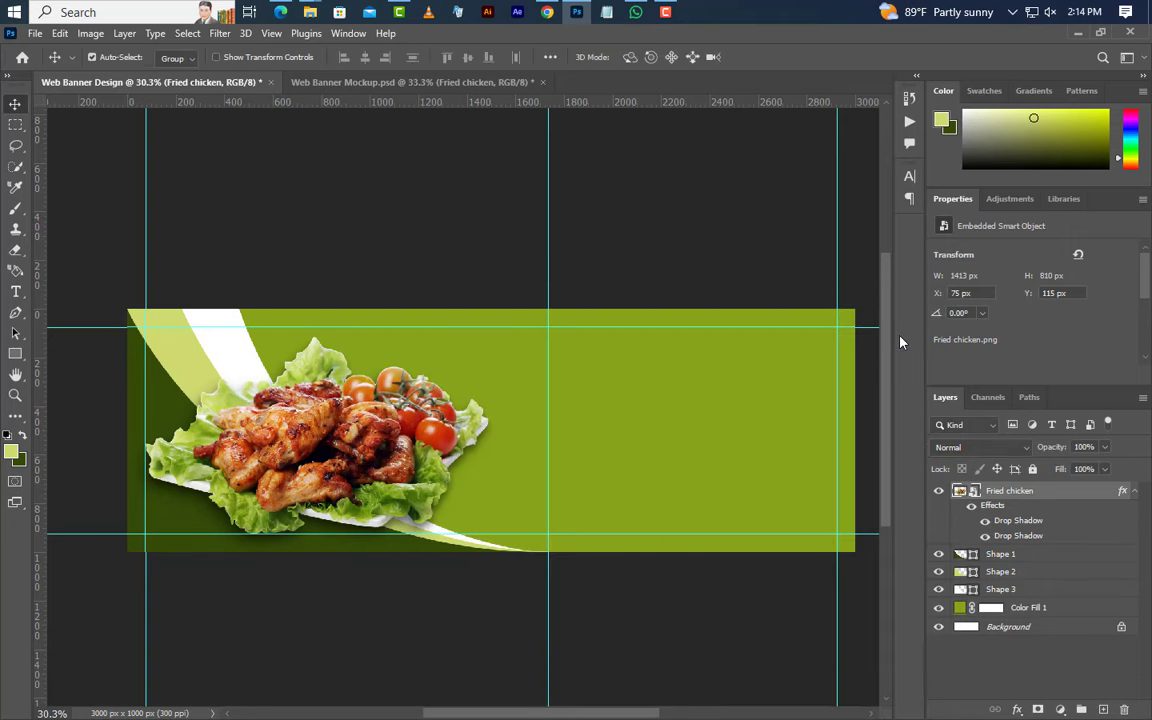
Step: Add the text FOOD MENU on the empty green area beside the chicken image
{"action": "left_click", "coordinate": [15, 291]}
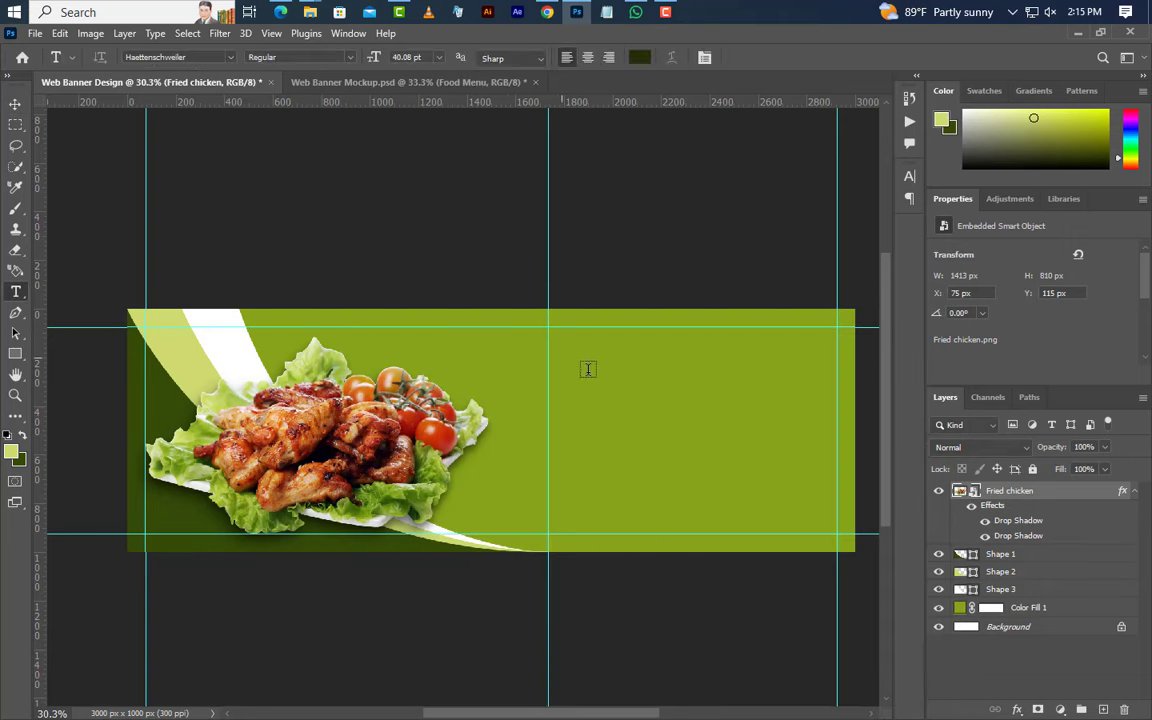
{"action": "left_click", "coordinate": [574, 426]}
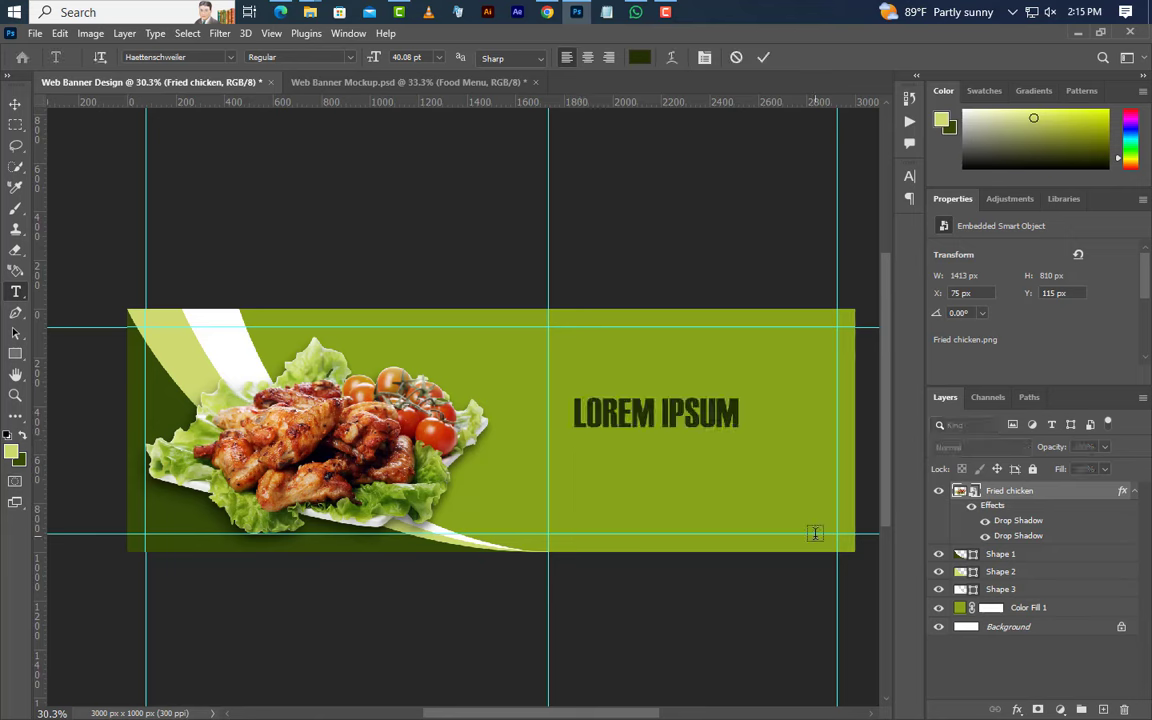
{"action": "type", "text": "FOO"}
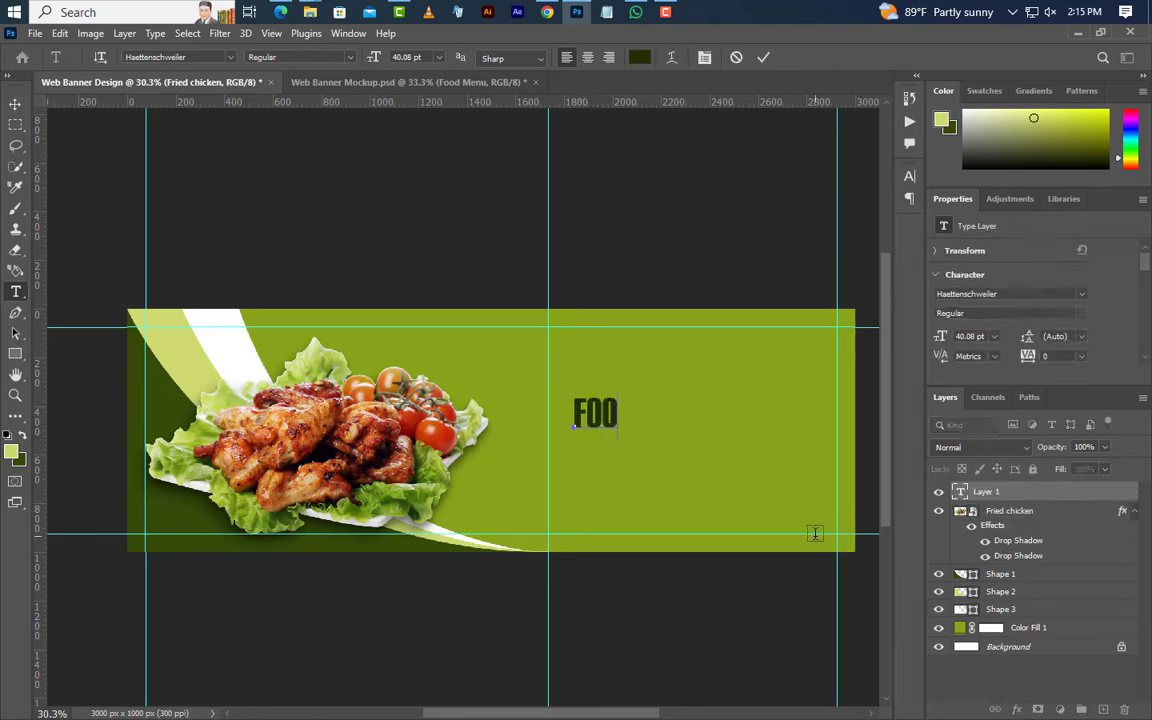
{"action": "type", "text": "D MENU"}
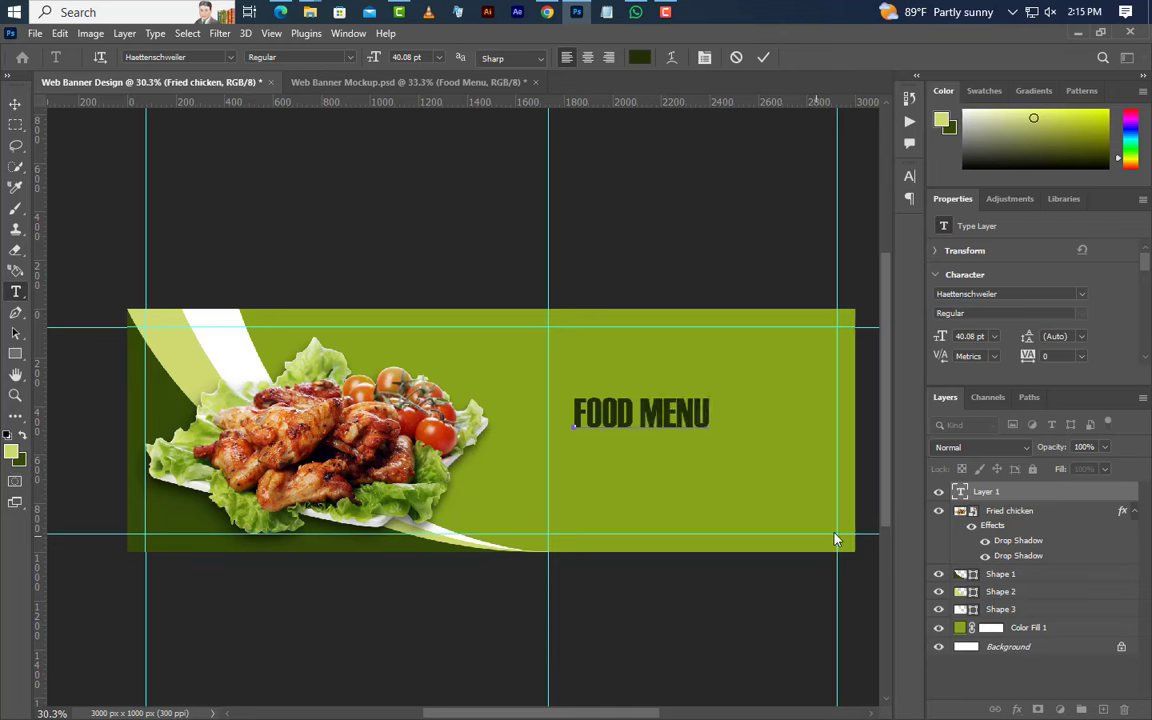
{"action": "key", "text": "ctrl+Return"}
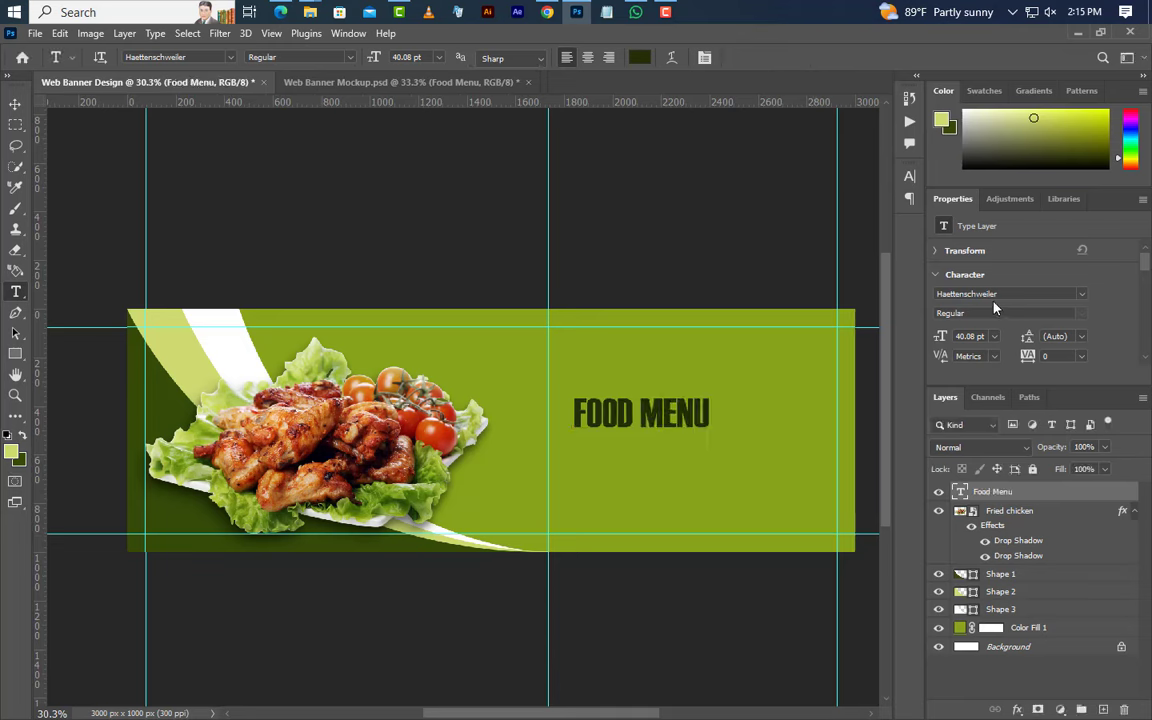
Step: Set the FOOD MENU text size to 76 pt, keeping the Haettenschweiler font
{"action": "left_click", "coordinate": [966, 294]}
{"action": "key", "text": "Tab"}
{"action": "key", "text": "Tab"}
{"action": "type", "text": "7"}
{"action": "key", "text": "Return"}
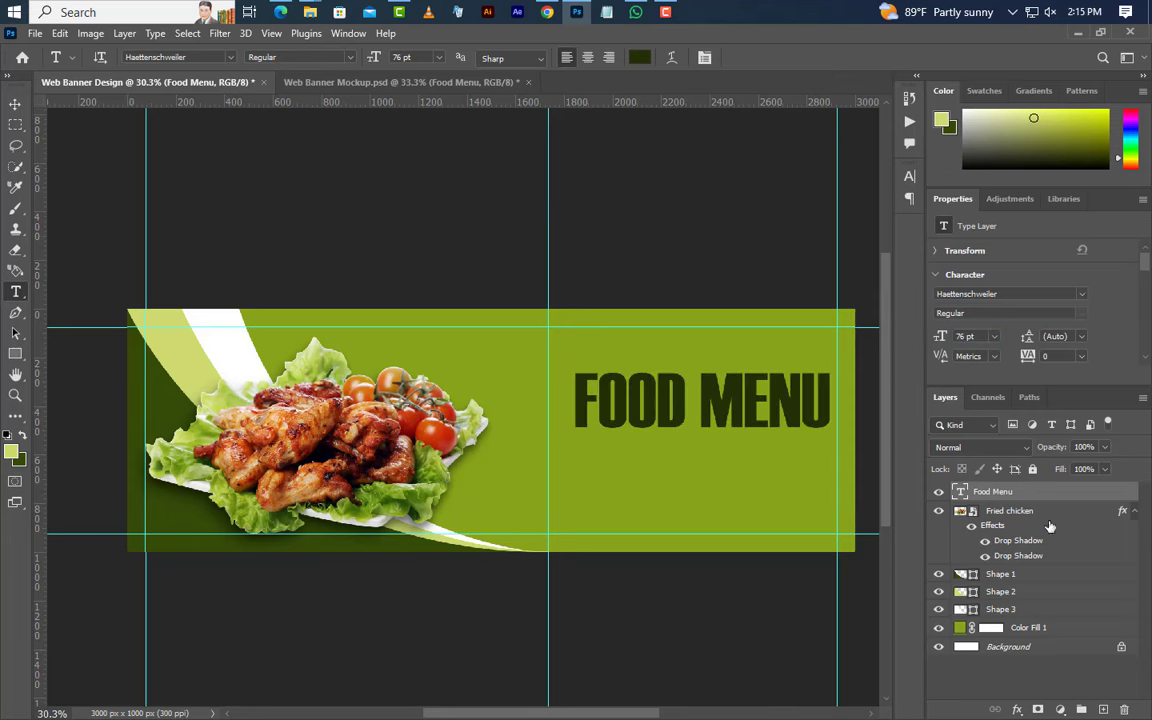
Step: Add a 7 px centered stroke at 100% opacity to the Food Menu text layer, using the solid color #f6fcce
{"action": "right_click", "coordinate": [963, 491]}
{"action": "left_click", "coordinate": [980, 34]}
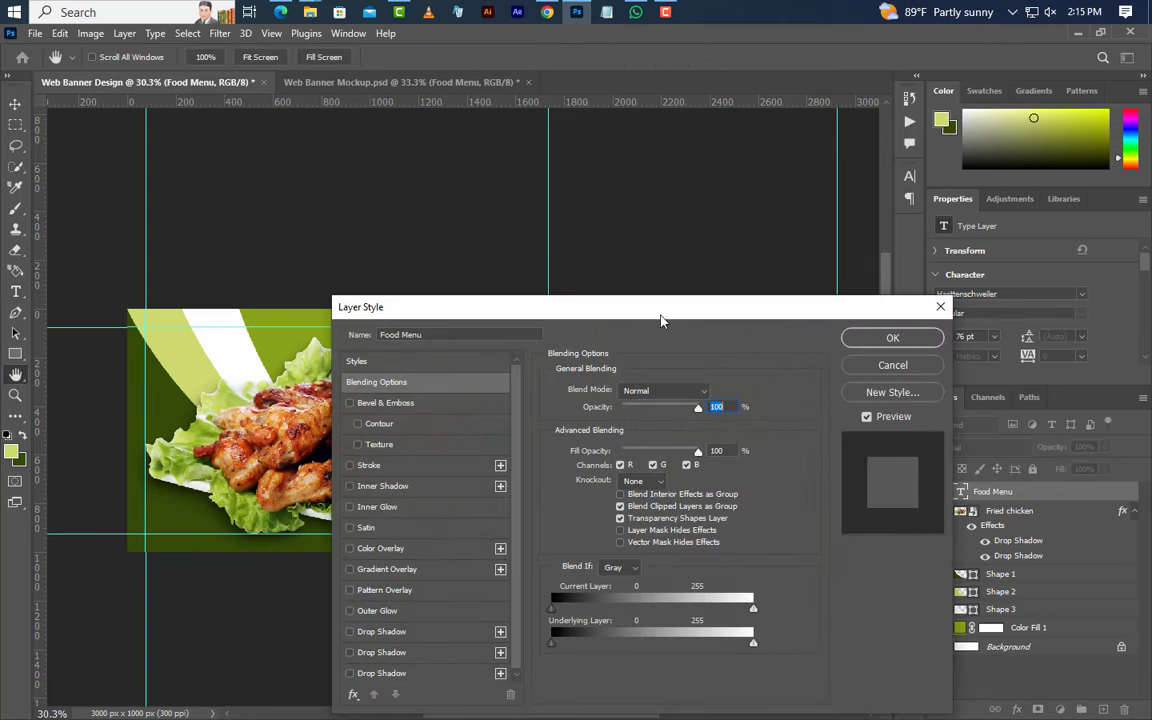
{"action": "left_click_drag", "start_coordinate": [659, 314], "coordinate": [1150, 147]}
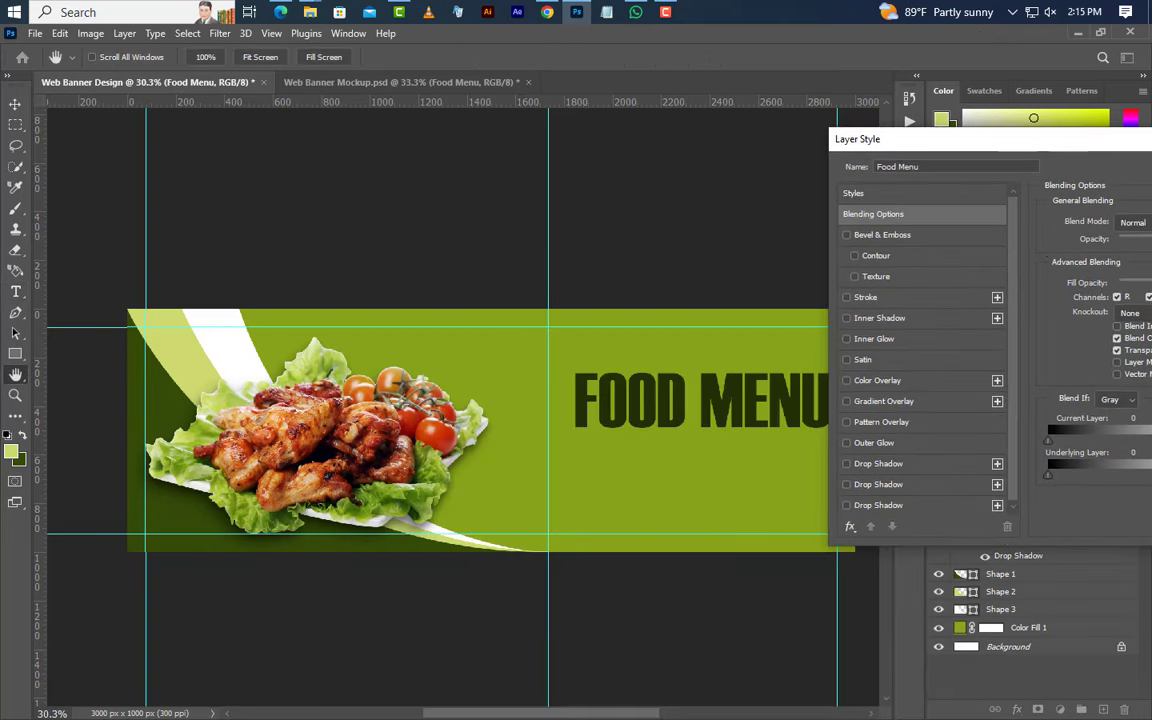
{"action": "left_click", "coordinate": [900, 299]}
{"action": "left_click_drag", "start_coordinate": [1097, 140], "coordinate": [1007, 149]}
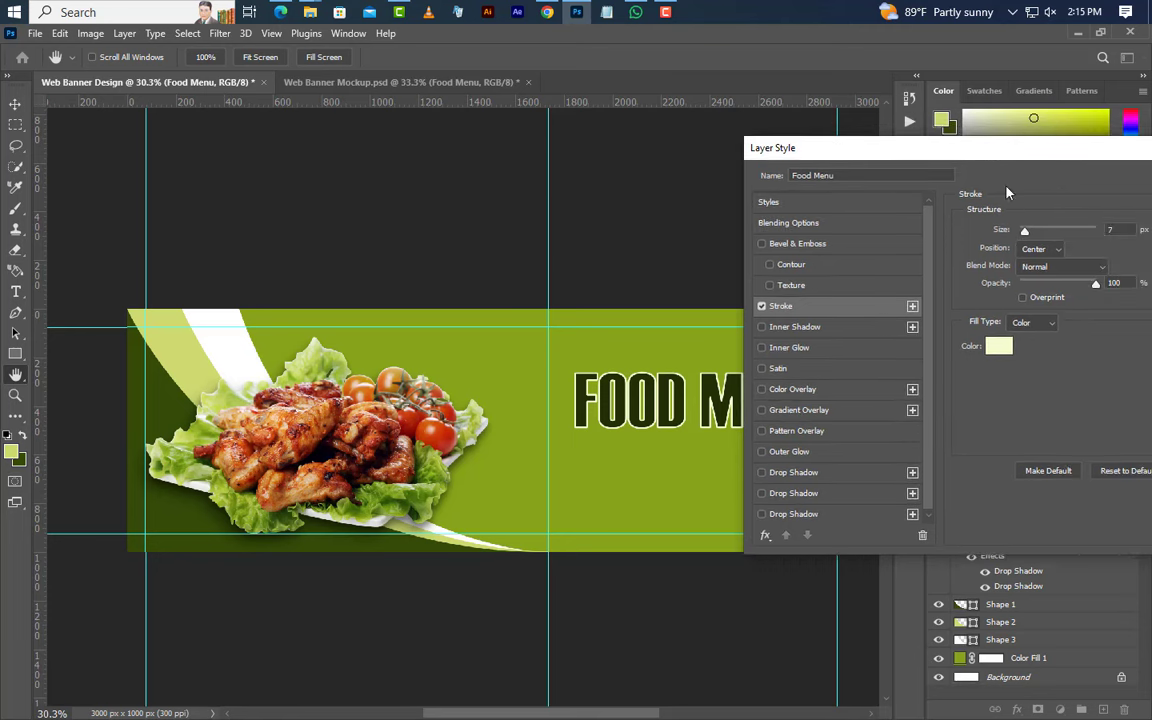
{"action": "left_click", "coordinate": [1040, 249]}
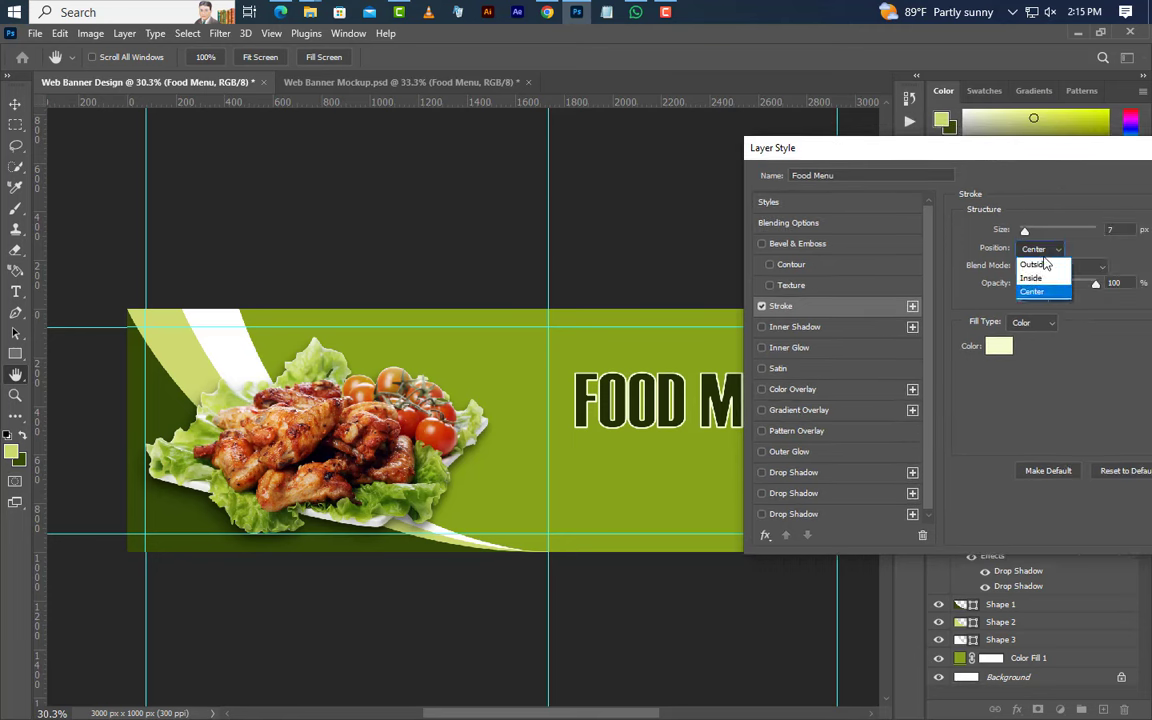
{"action": "left_click", "coordinate": [1035, 278]}
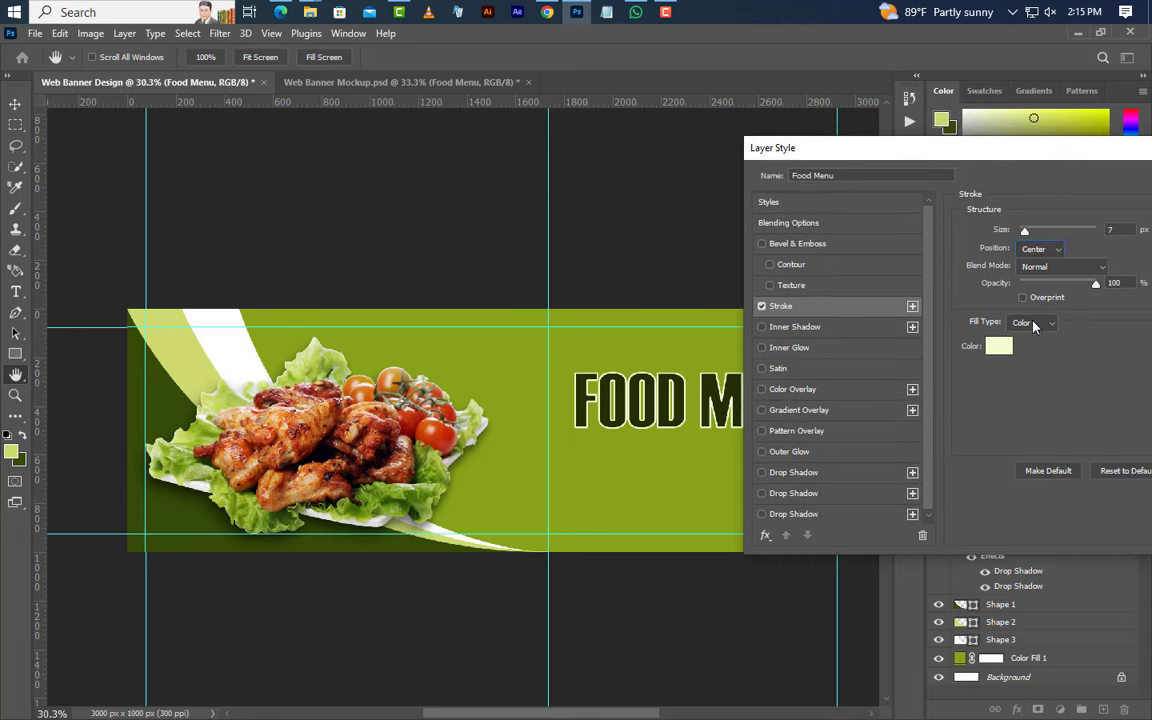
{"action": "left_click", "coordinate": [1035, 324]}
{"action": "left_click", "coordinate": [1022, 339]}
{"action": "left_click", "coordinate": [995, 346]}
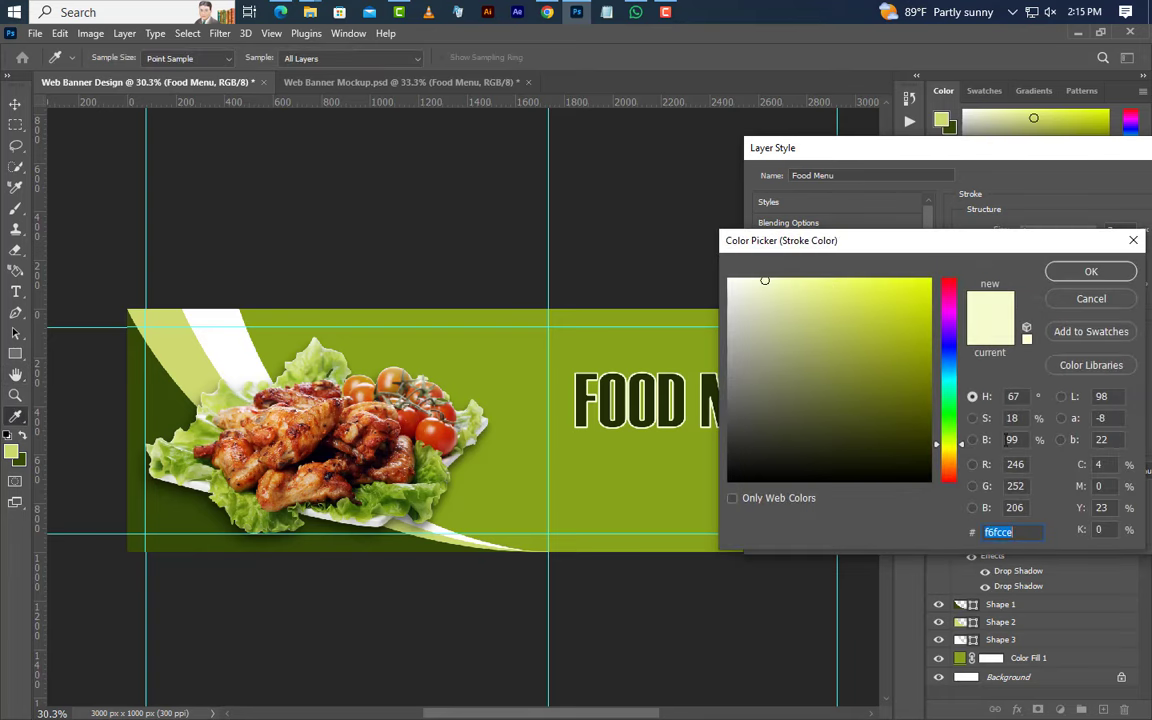
{"action": "left_click", "coordinate": [1091, 271]}
{"action": "left_click_drag", "start_coordinate": [1100, 154], "coordinate": [912, 213]}
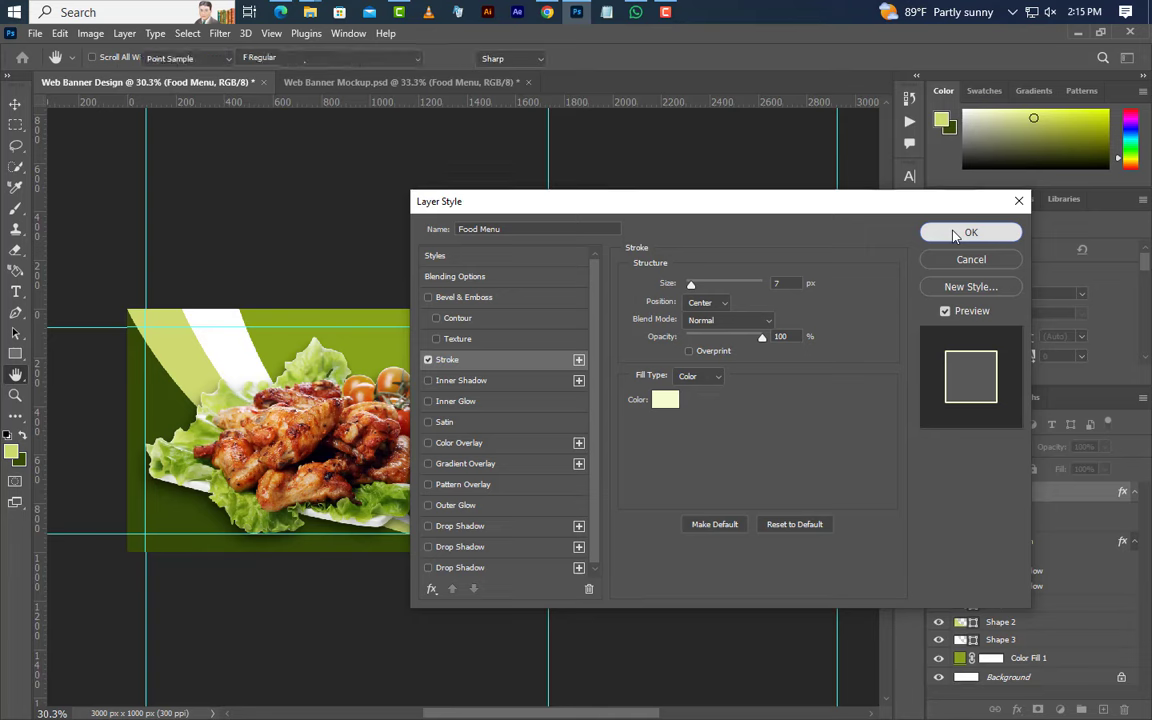
{"action": "left_click", "coordinate": [995, 232]}
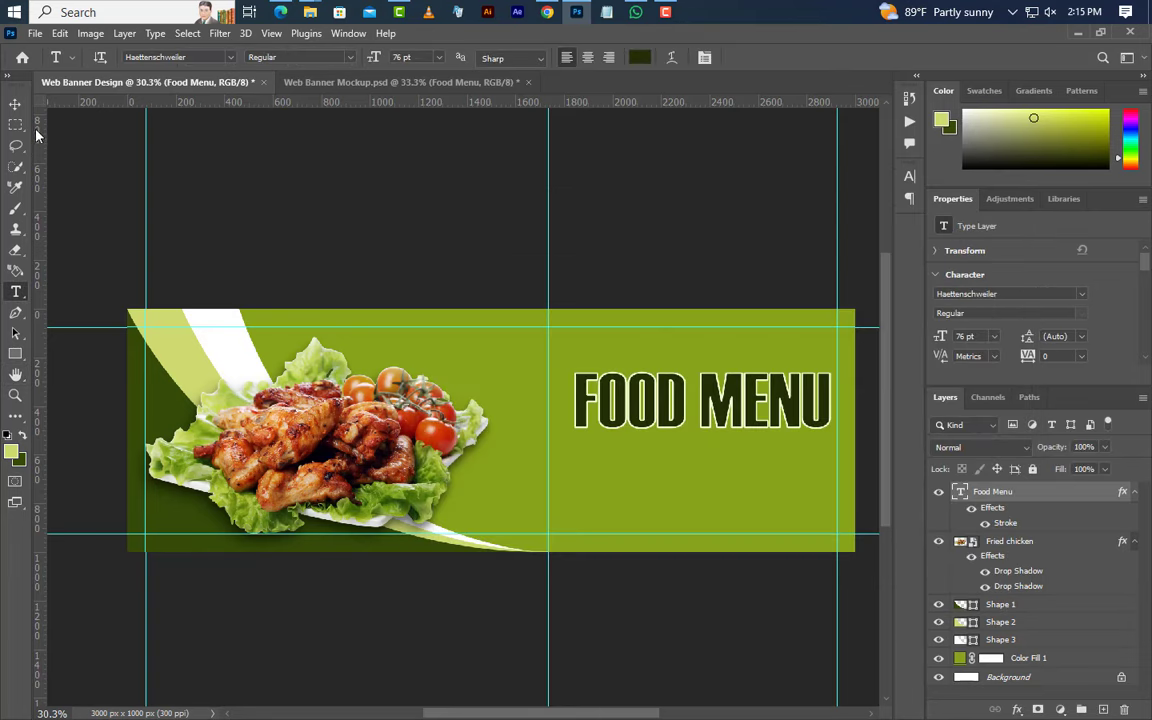
Step: Move the FOOD MENU text slightly down and to the left, and add the text DELICIOUS above it
{"action": "left_click", "coordinate": [15, 103]}
{"action": "left_click_drag", "start_coordinate": [680, 413], "coordinate": [664, 442]}
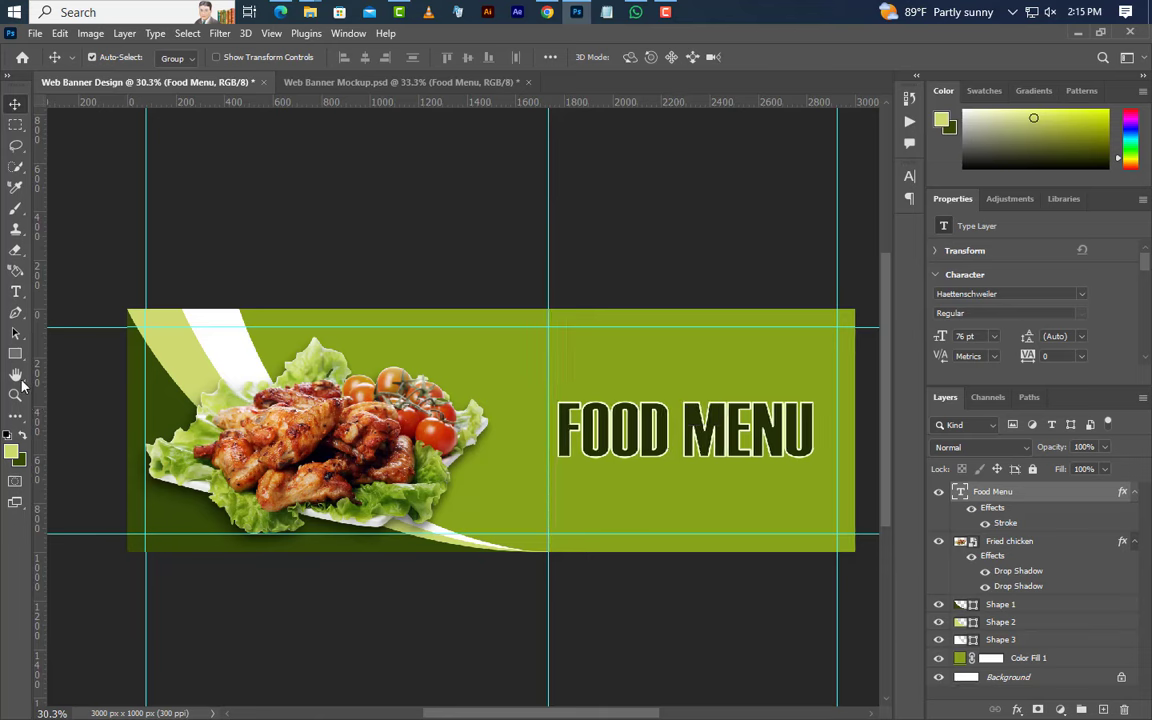
{"action": "left_click", "coordinate": [15, 291]}
{"action": "left_click", "coordinate": [589, 378]}
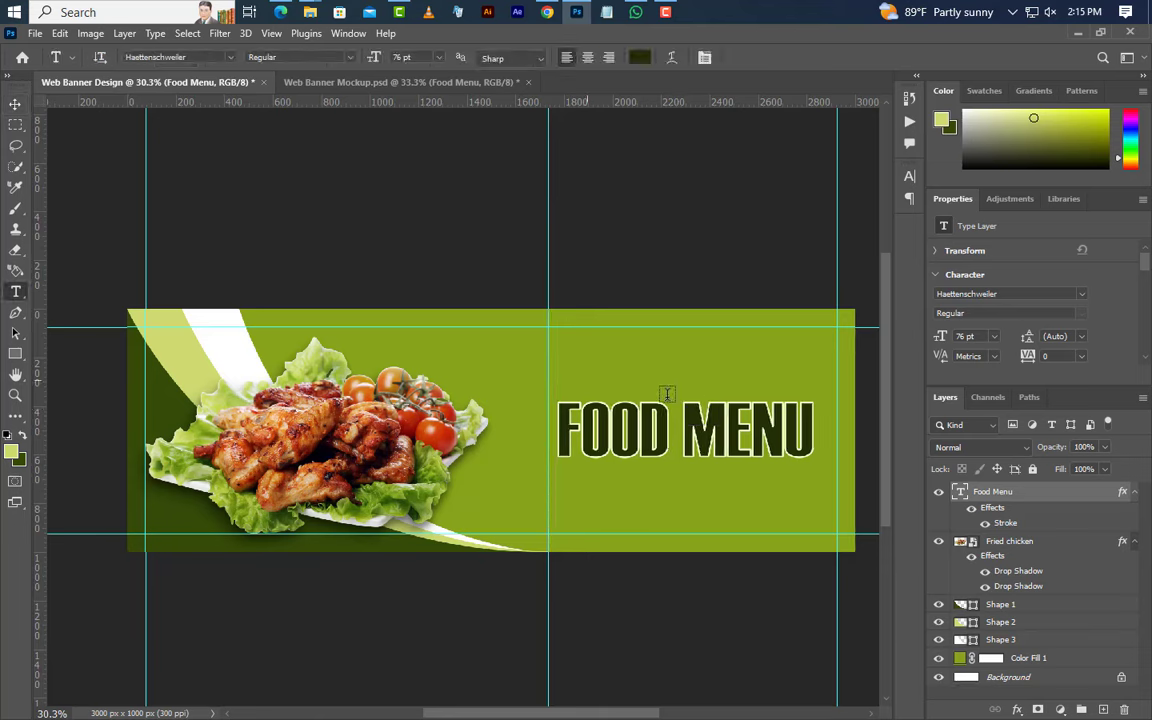
{"action": "type", "text": "DE"}
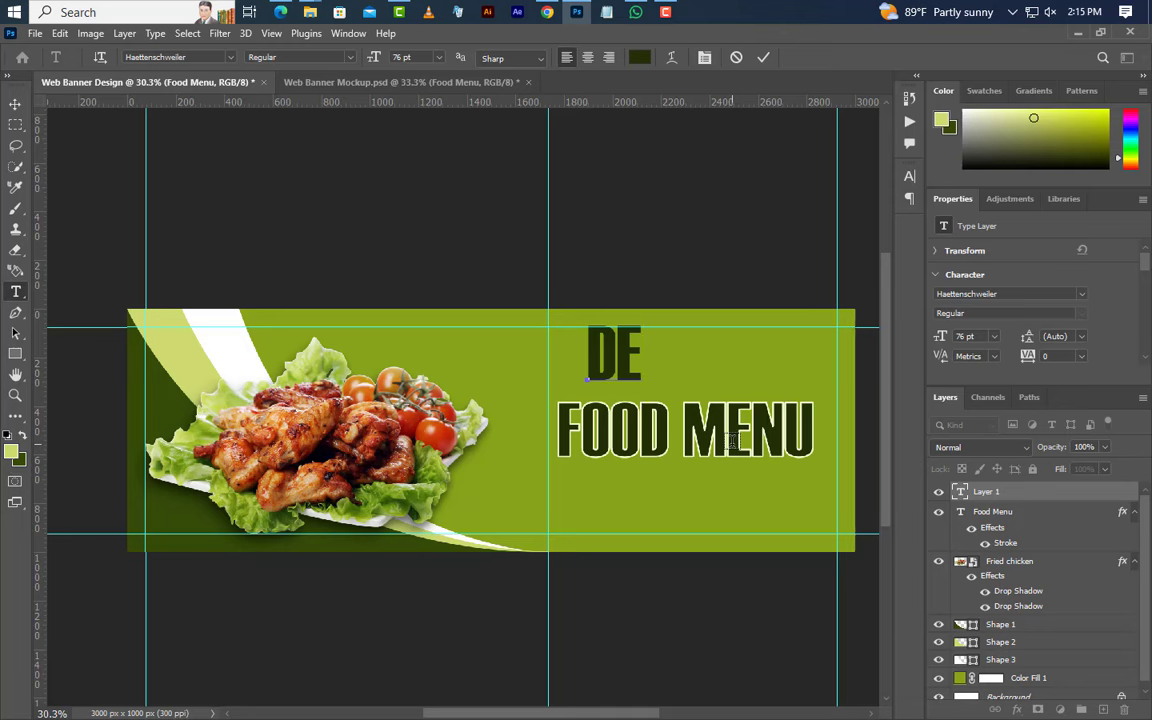
{"action": "type", "text": "LICIOUS"}
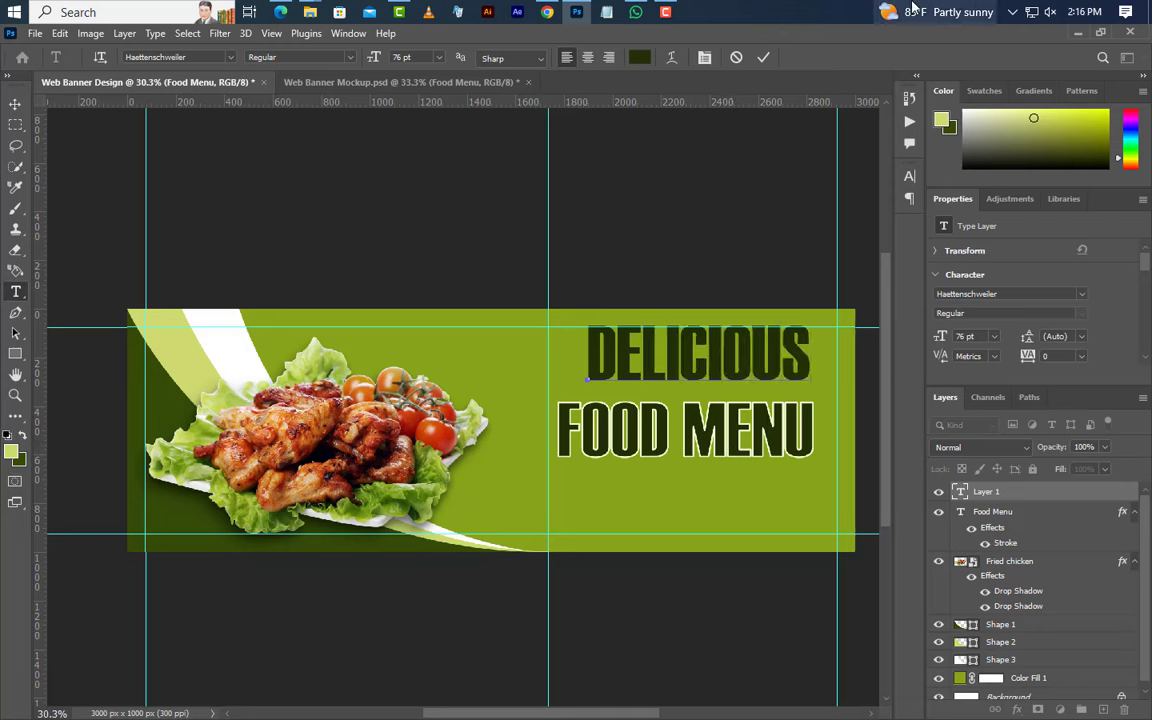
{"action": "left_click", "coordinate": [762, 58]}
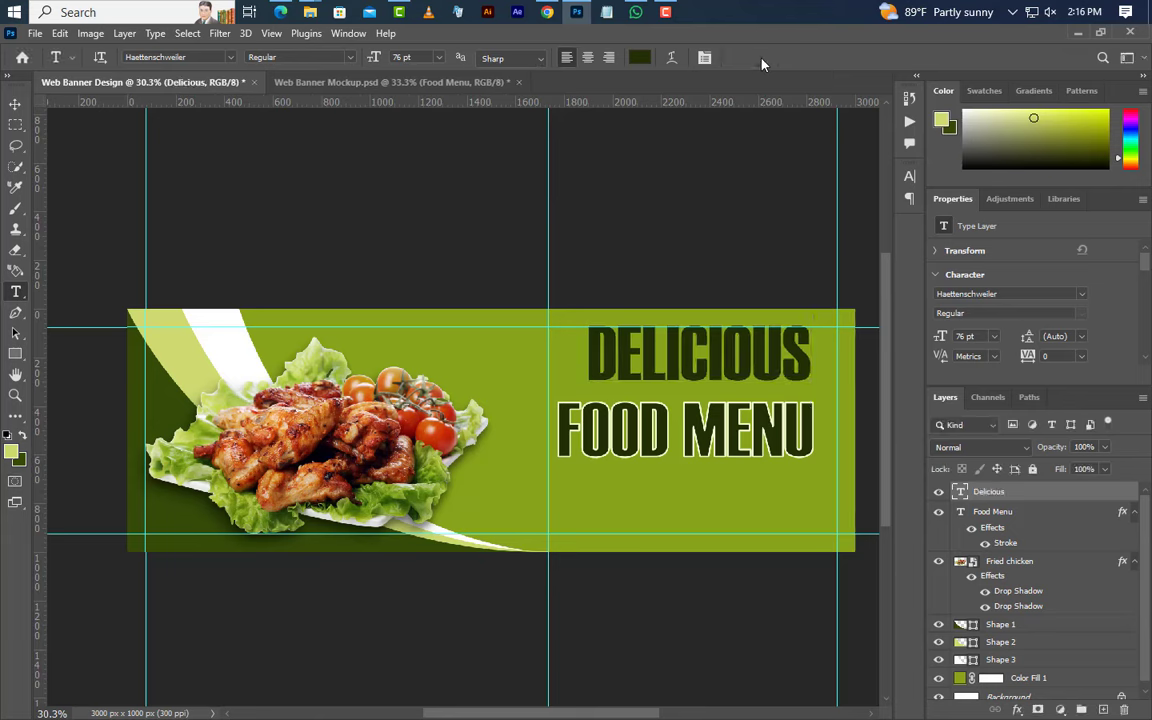
Step: Format the DELICIOUS text in Poppins Regular at 17.33 pt with tracking of 500
{"action": "left_click", "coordinate": [1081, 296]}
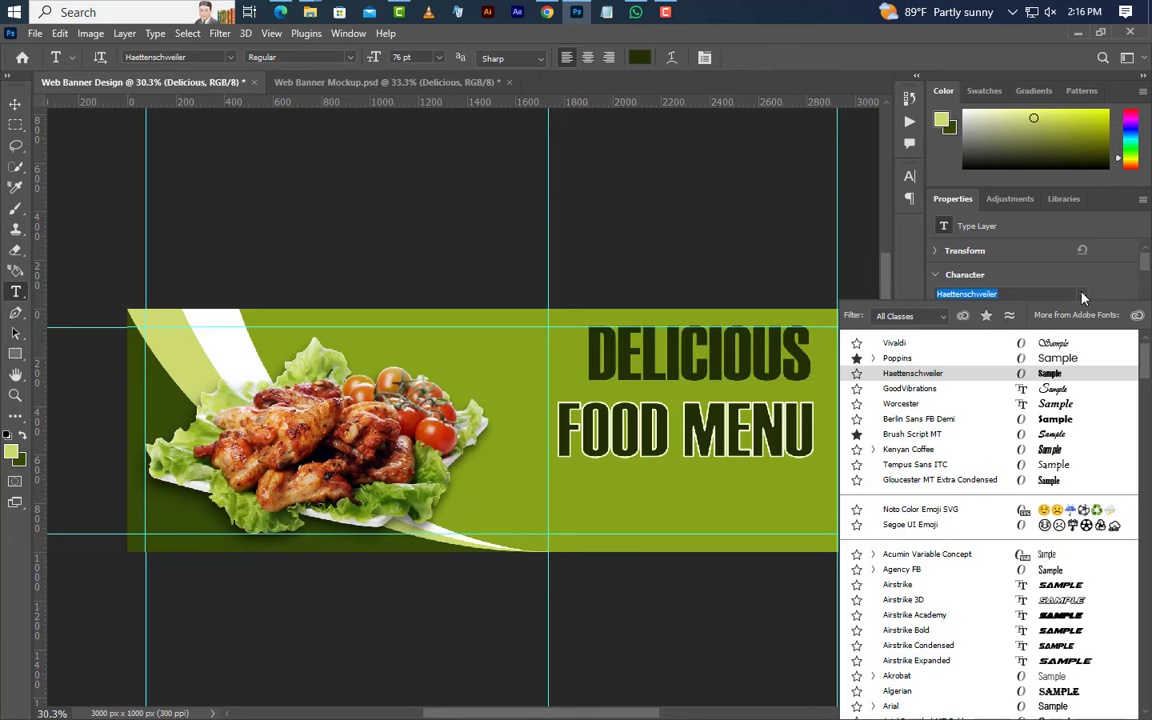
{"action": "left_click", "coordinate": [915, 359]}
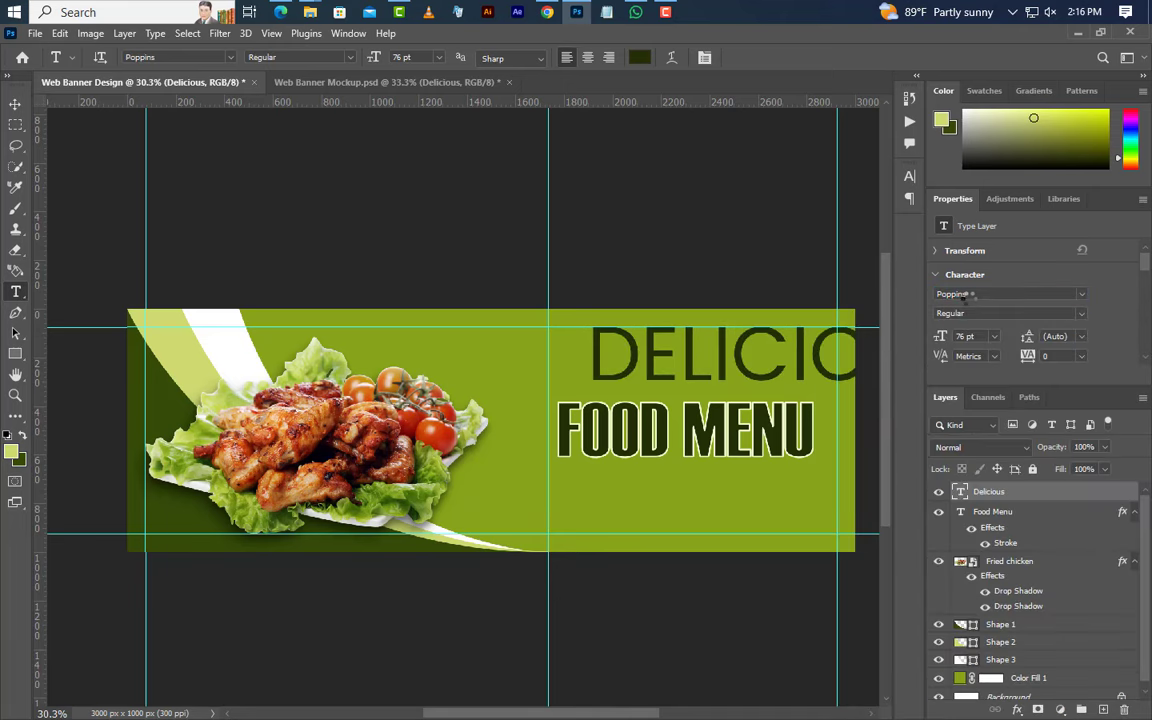
{"action": "left_click", "coordinate": [940, 296]}
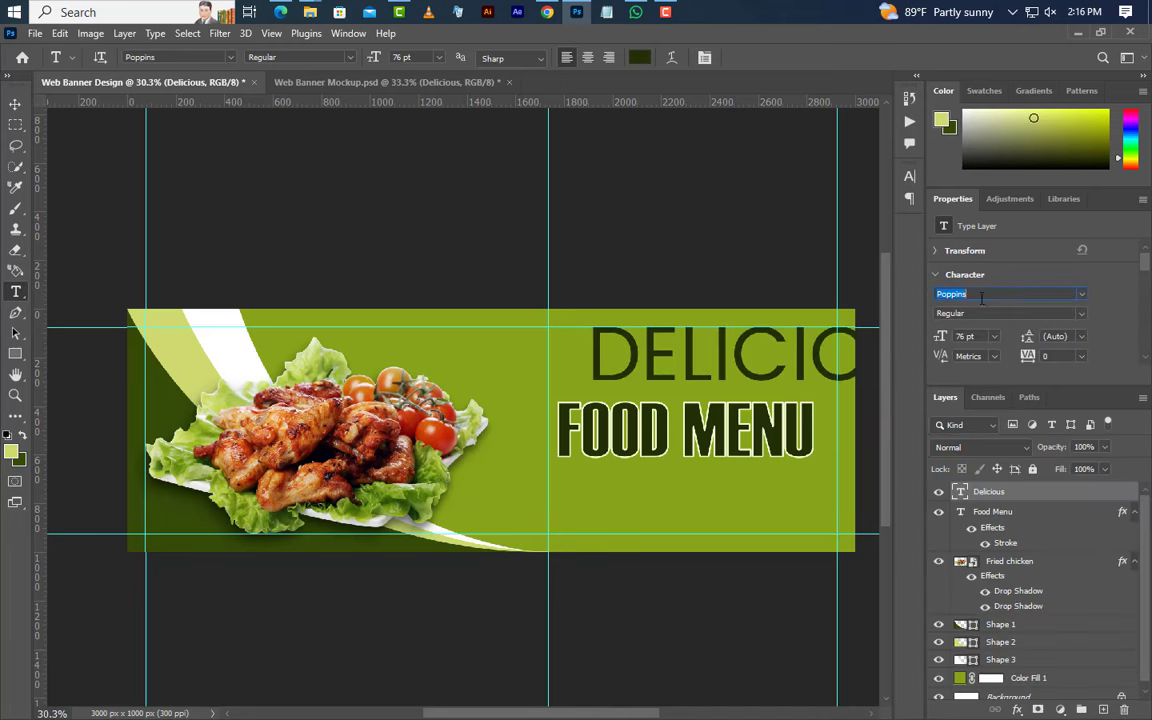
{"action": "left_click_drag", "start_coordinate": [971, 314], "coordinate": [925, 345]}
{"action": "left_click", "coordinate": [940, 340]}
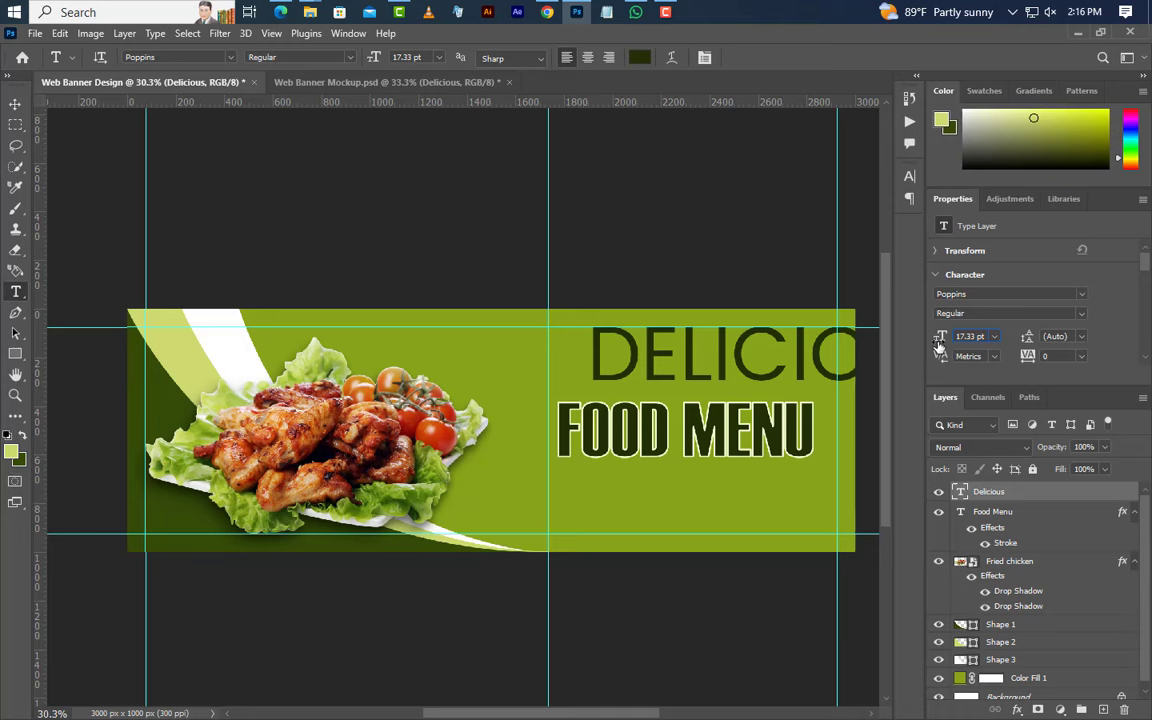
{"action": "left_click_drag", "start_coordinate": [938, 345], "coordinate": [939, 346]}
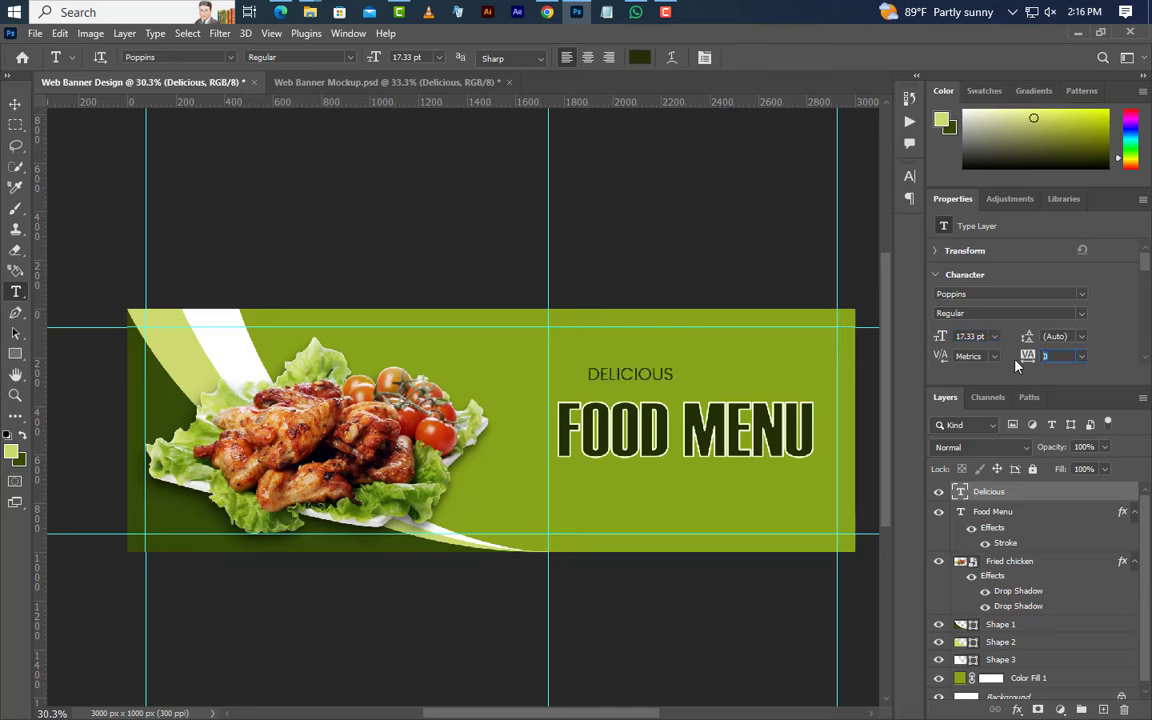
{"action": "type", "text": "500"}
{"action": "key", "text": "Return"}
Step: Change the DELICIOUS text color to white (#ffffff)
{"action": "left_click", "coordinate": [909, 176]}
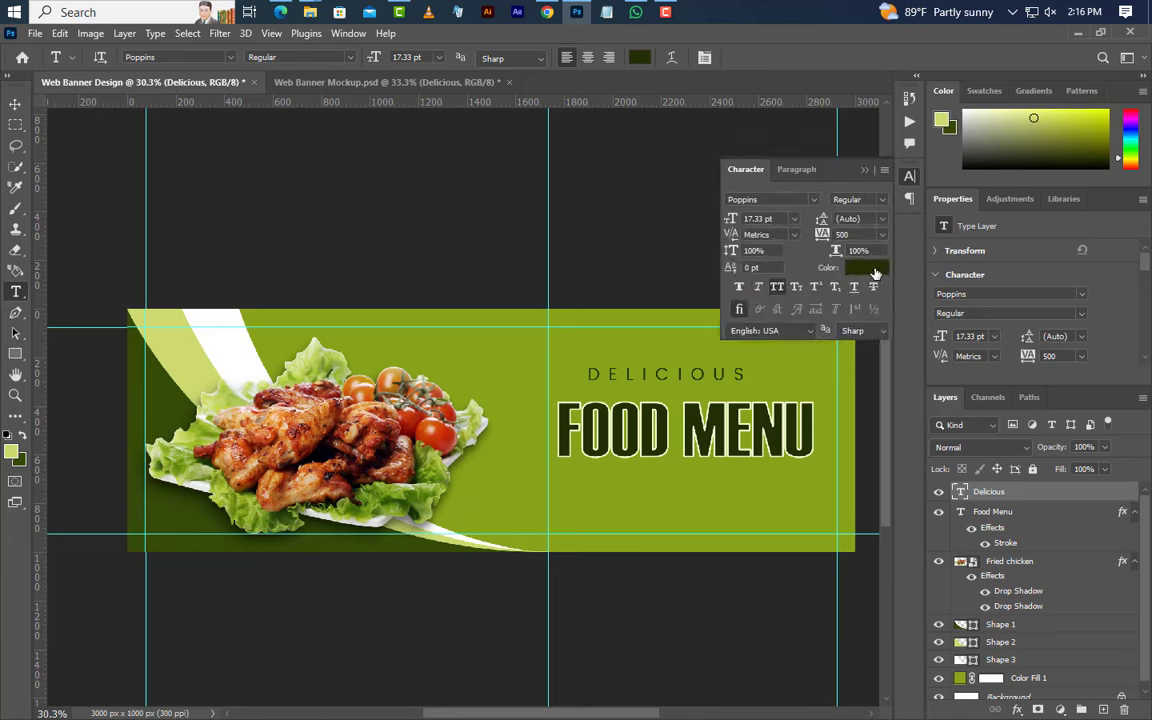
{"action": "left_click", "coordinate": [875, 271]}
{"action": "mouse_move", "coordinate": [817, 446]}
{"action": "left_mouse_down"}
{"action": "mouse_move", "coordinate": [802, 332]}
{"action": "mouse_move", "coordinate": [725, 276]}
{"action": "left_mouse_up"}
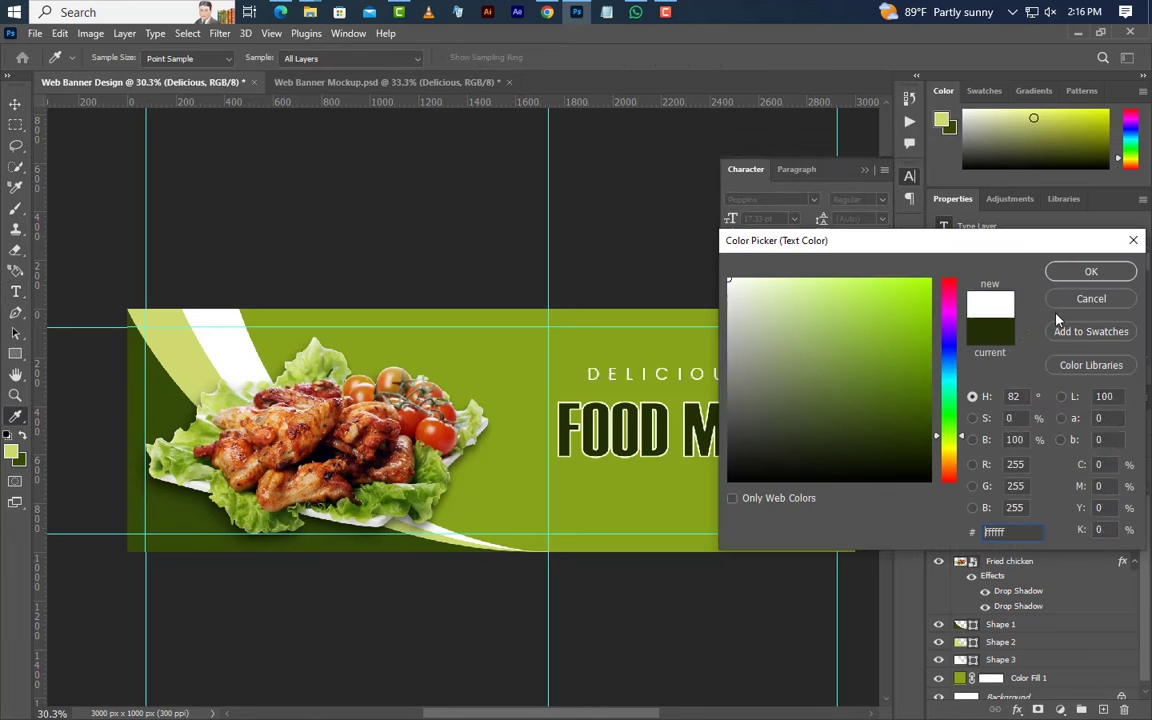
{"action": "left_click", "coordinate": [1091, 271]}
{"action": "left_click", "coordinate": [866, 170]}
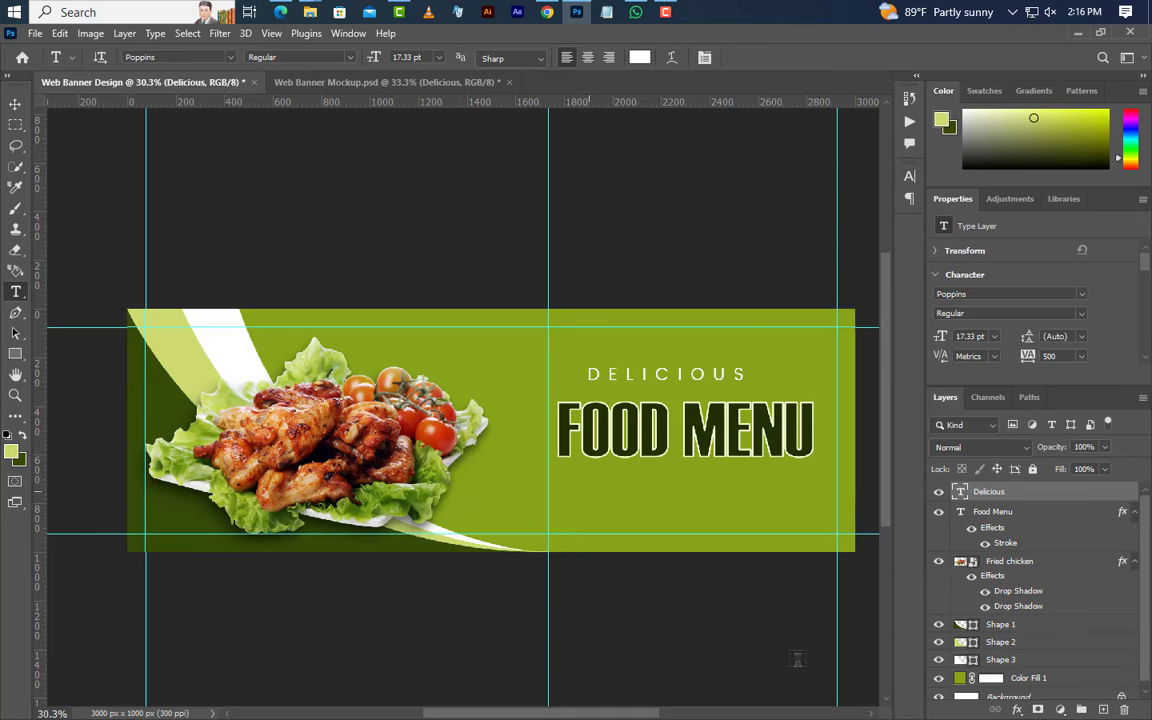
Step: Add the text THIS WEEKEND ONLY below the FOOD MENU heading
{"action": "left_click", "coordinate": [588, 487]}
{"action": "type", "text": "TH"}
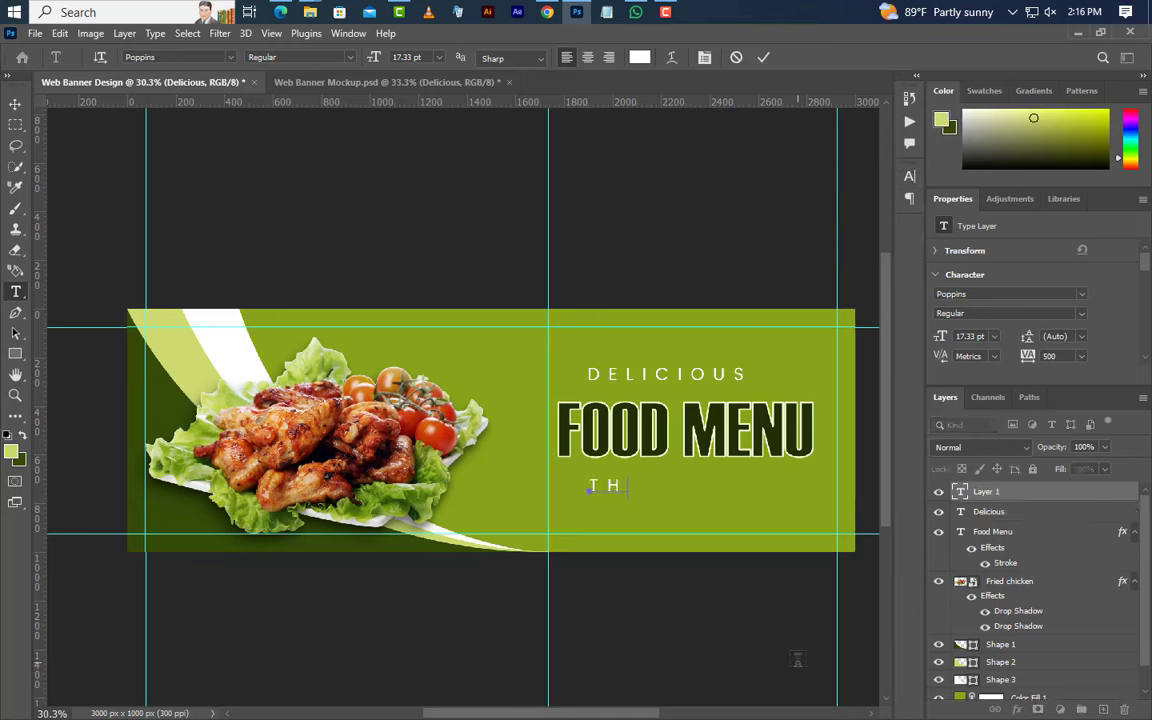
{"action": "type", "text": "IS WEEKEND ON"}
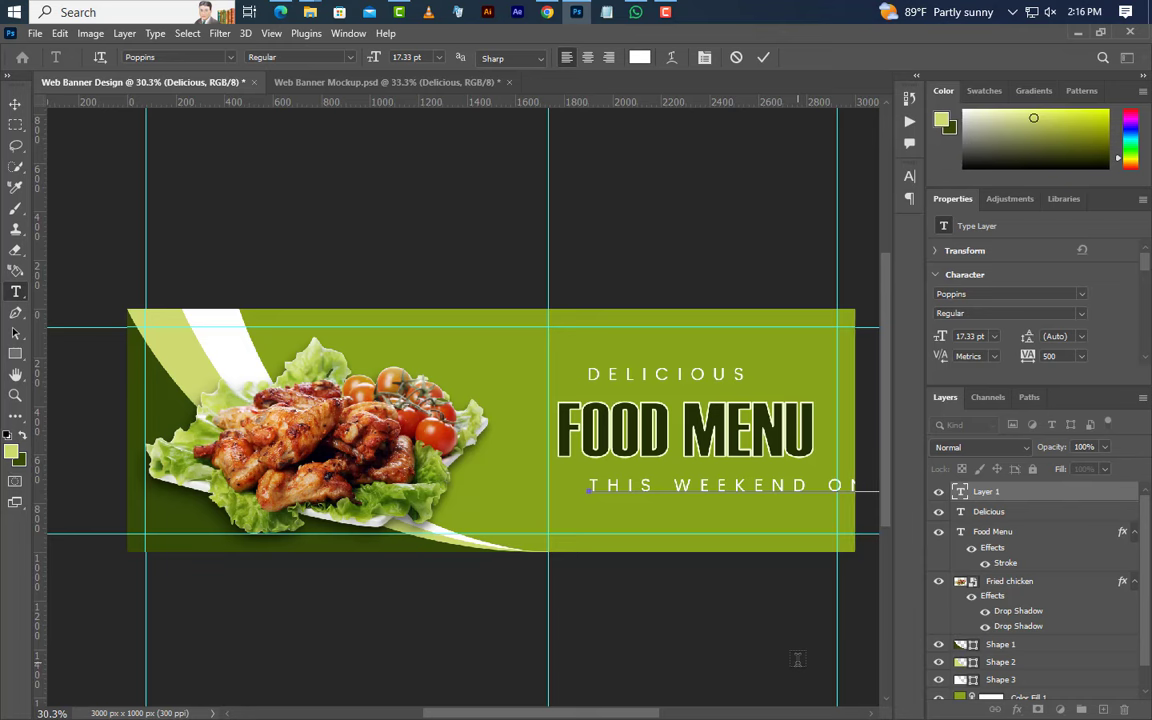
{"action": "left_click", "coordinate": [761, 58]}
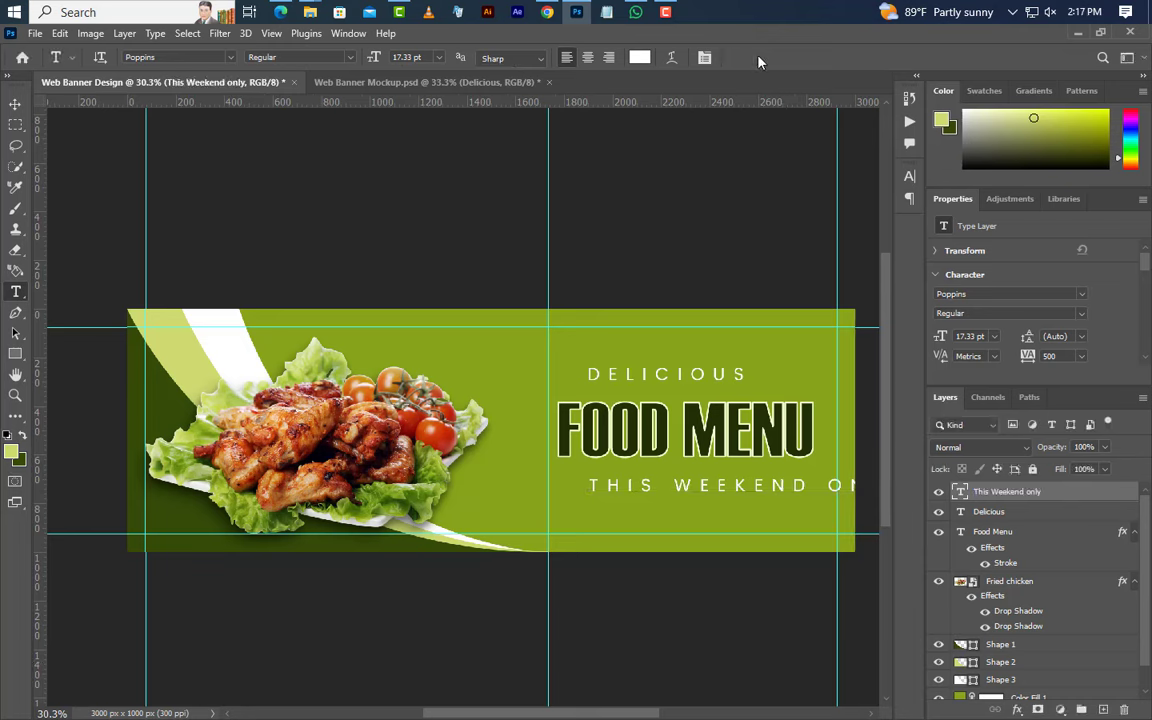
Step: Format the THIS WEEKEND ONLY text with tracking 0, a size of 20 pt and the Poppins Medium style
{"action": "left_click", "coordinate": [1063, 359]}
{"action": "type", "text": "0"}
{"action": "key", "text": "Return"}
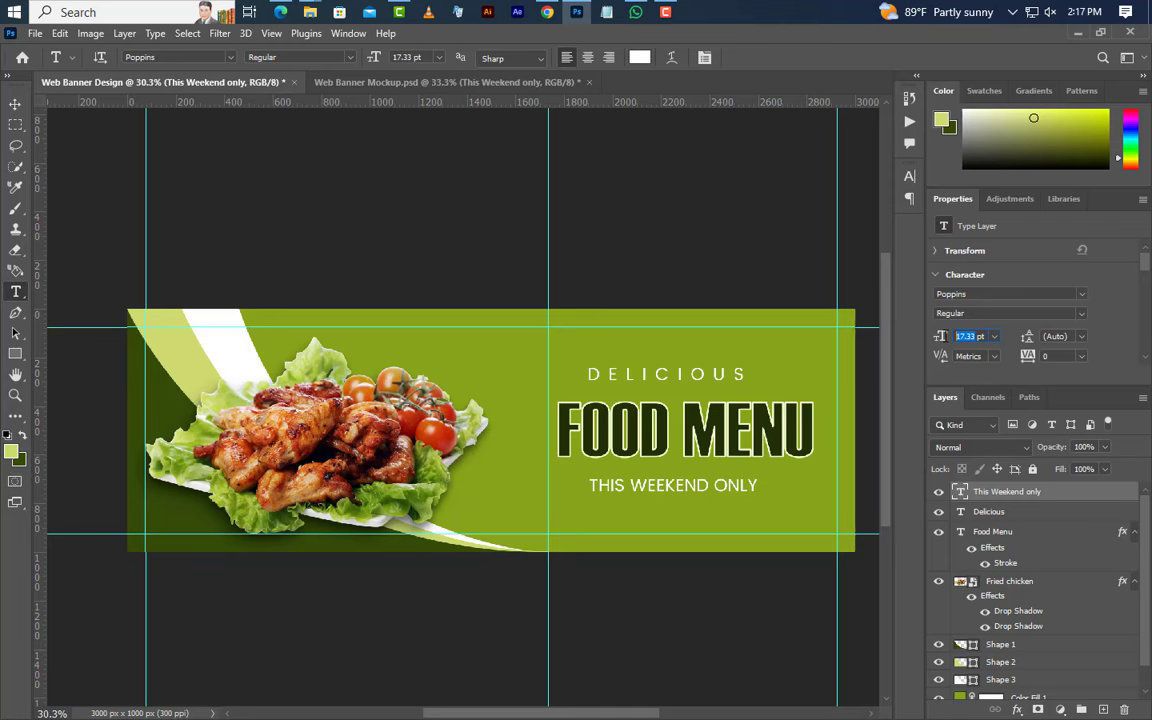
{"action": "type", "text": "20"}
{"action": "key", "text": "Return"}
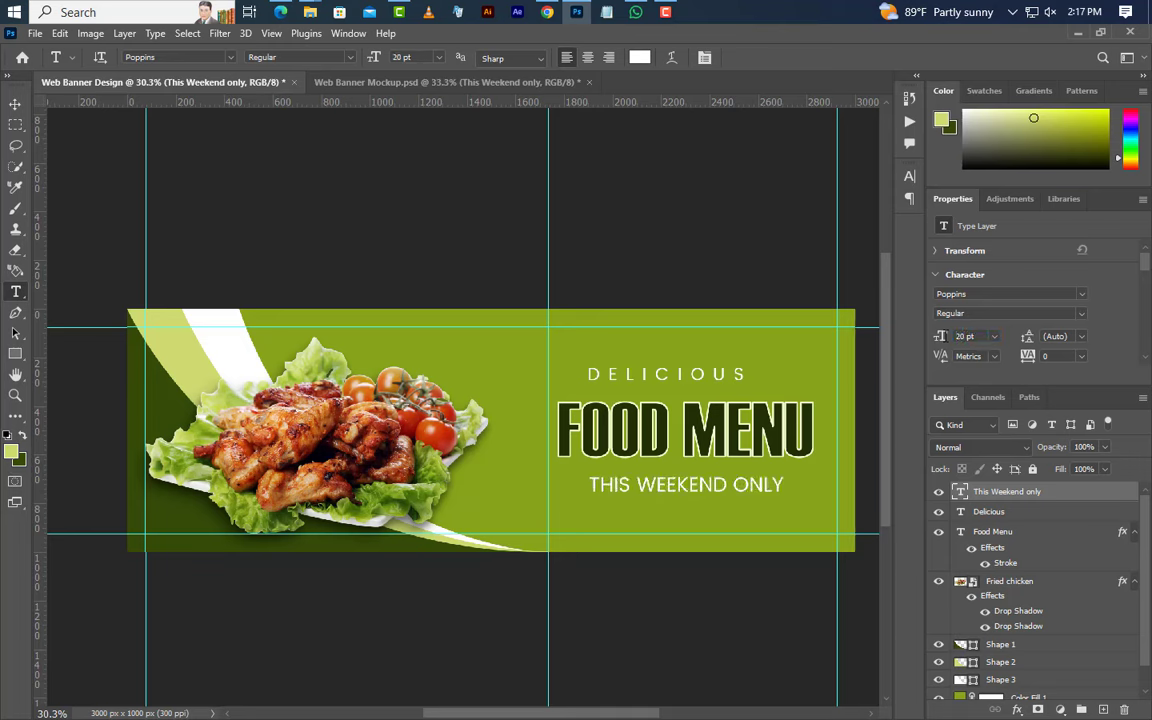
{"action": "left_click", "coordinate": [1078, 317]}
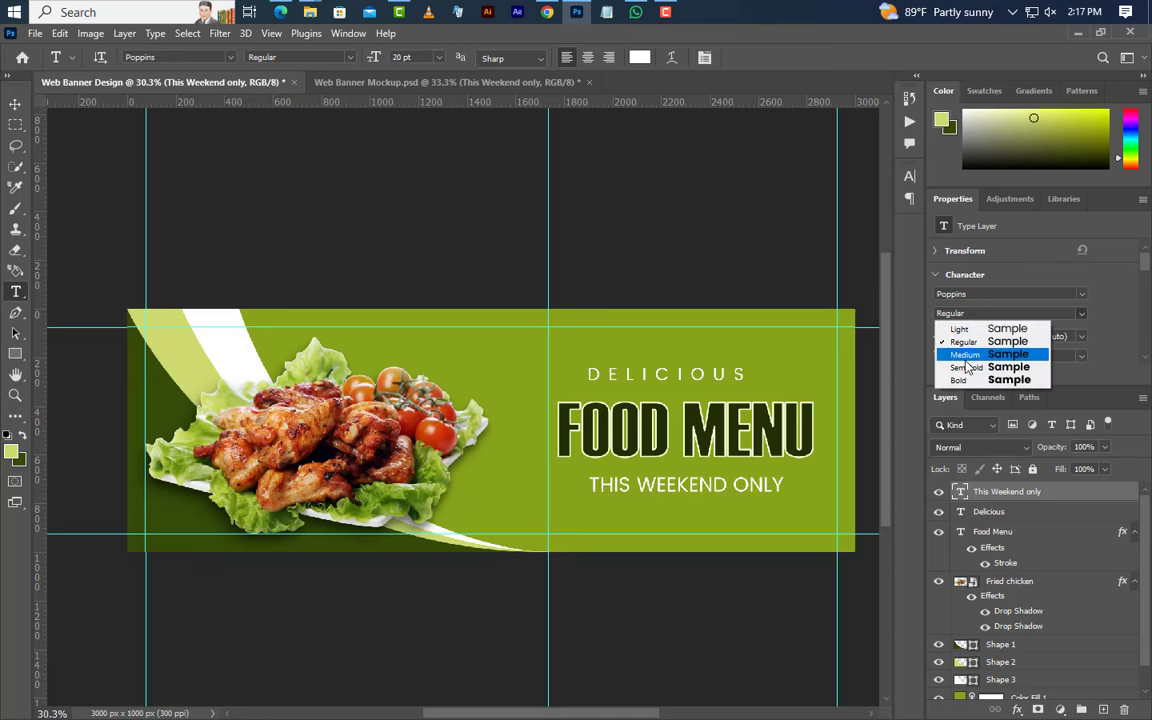
{"action": "left_click", "coordinate": [870, 321]}
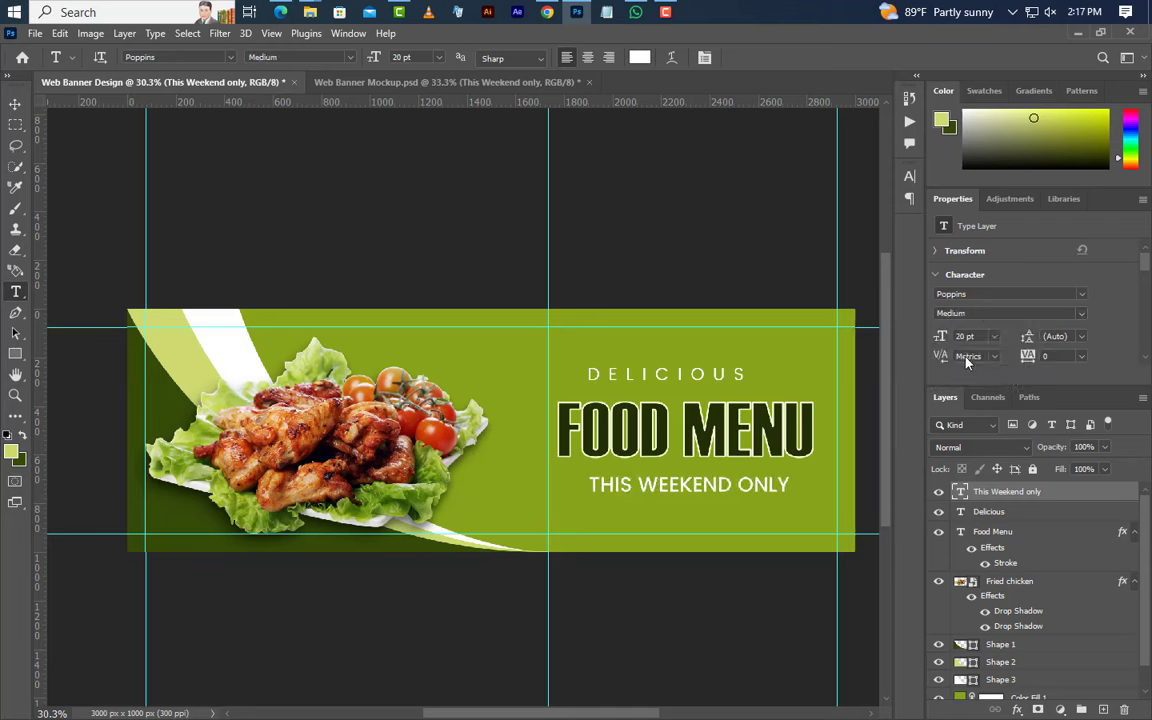
Step: Center the DELICIOUS and THIS WEEKEND ONLY texts horizontally on the FOOD MENU heading, using its outline as a selection, and deselect
{"action": "key", "text": "ctrl"}
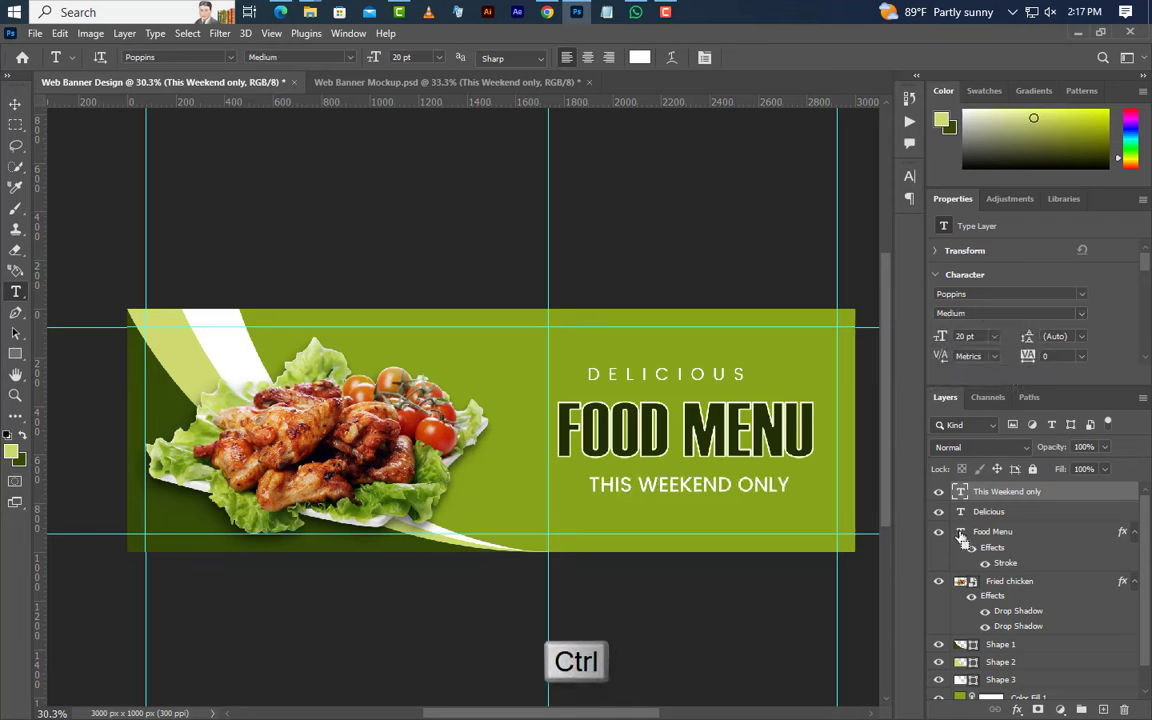
{"action": "left_click", "coordinate": [960, 531], "text": "ctrl"}
{"action": "left_click", "coordinate": [990, 511], "text": "ctrl"}
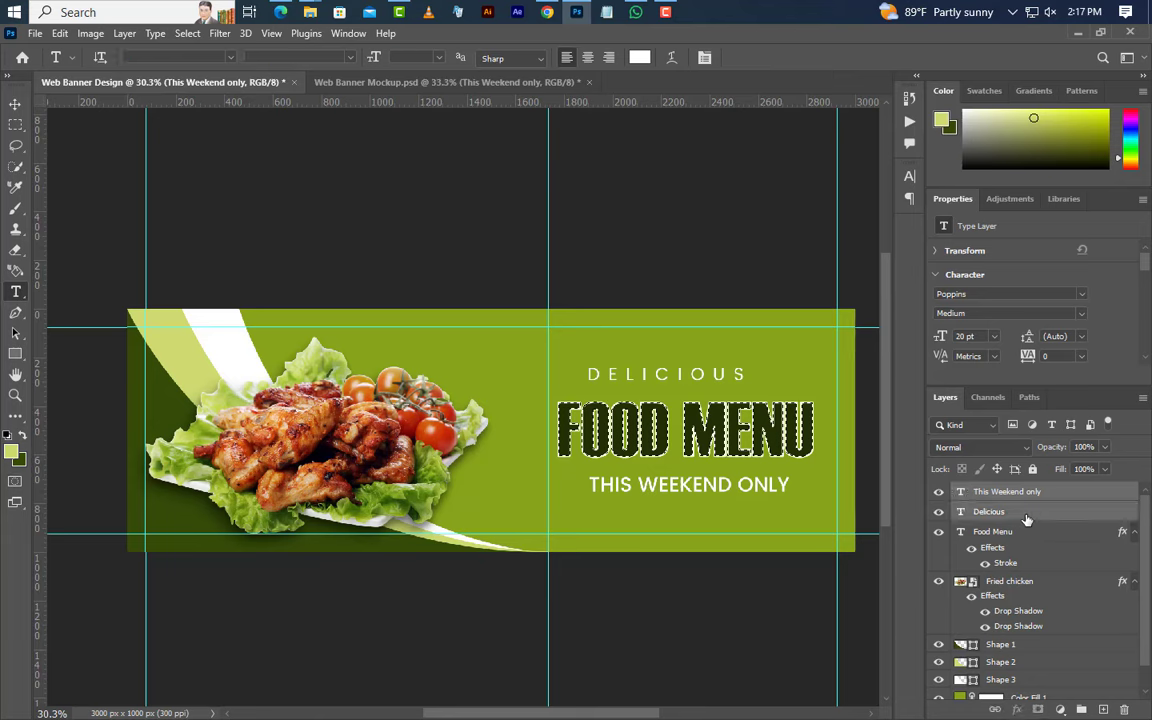
{"action": "key", "text": "v"}
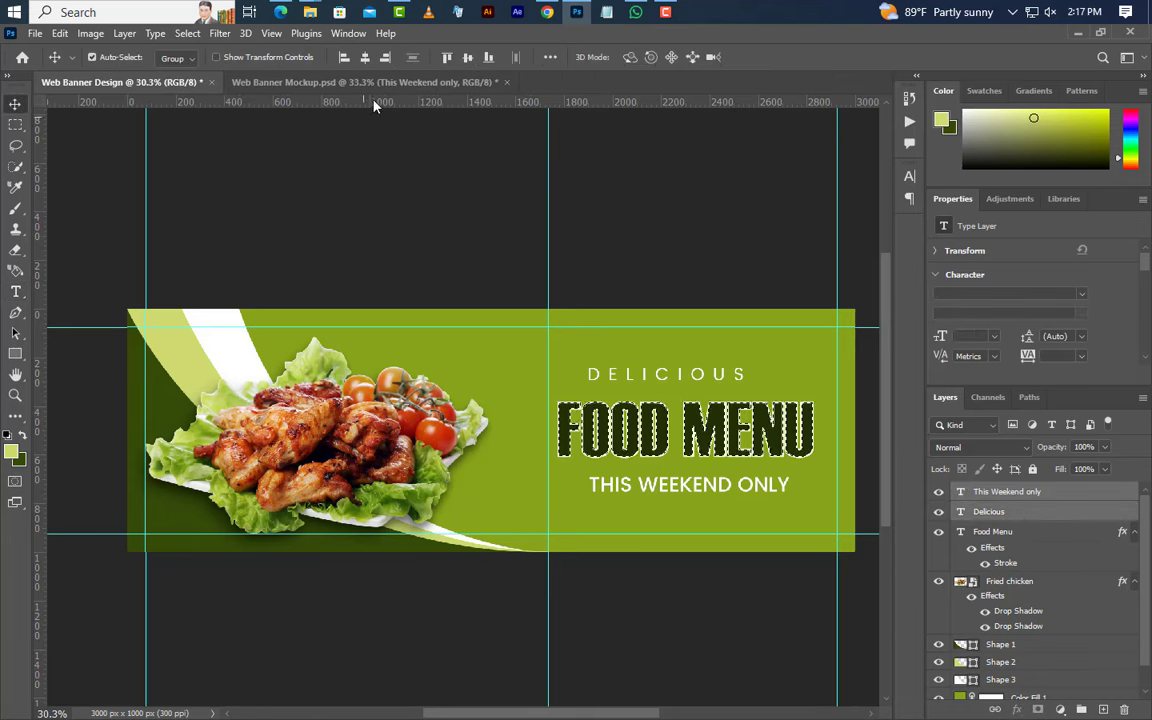
{"action": "left_click", "coordinate": [364, 58]}
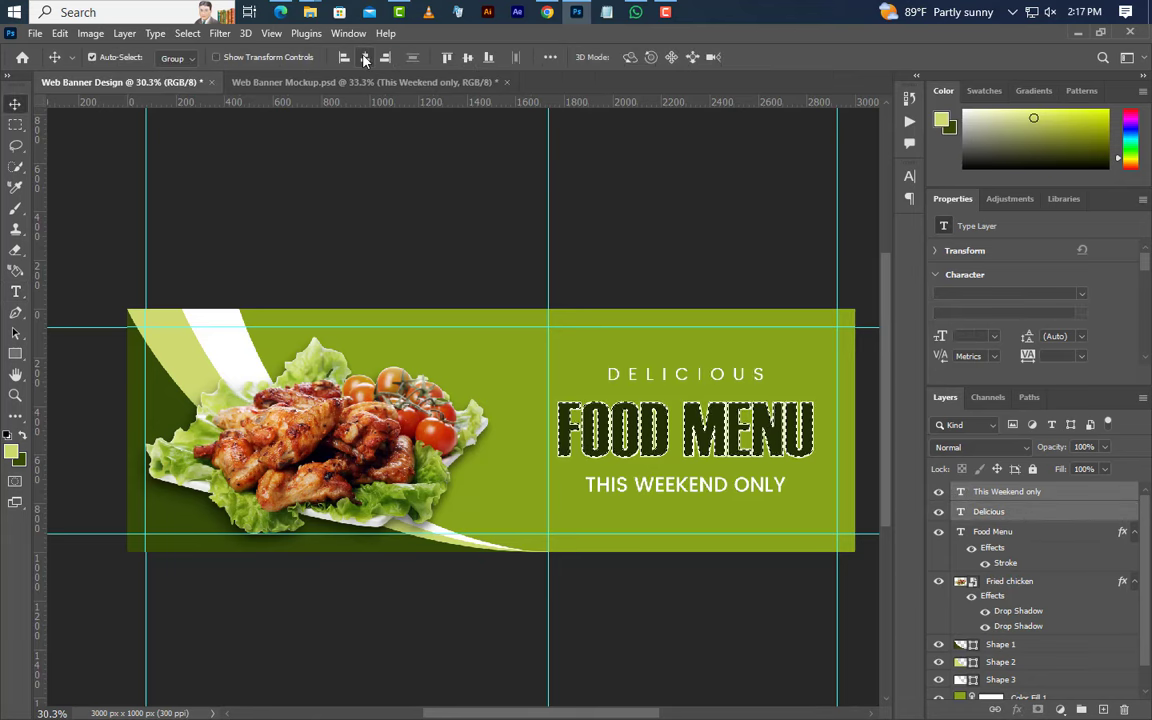
{"action": "left_click", "coordinate": [187, 33]}
{"action": "left_click", "coordinate": [205, 62]}
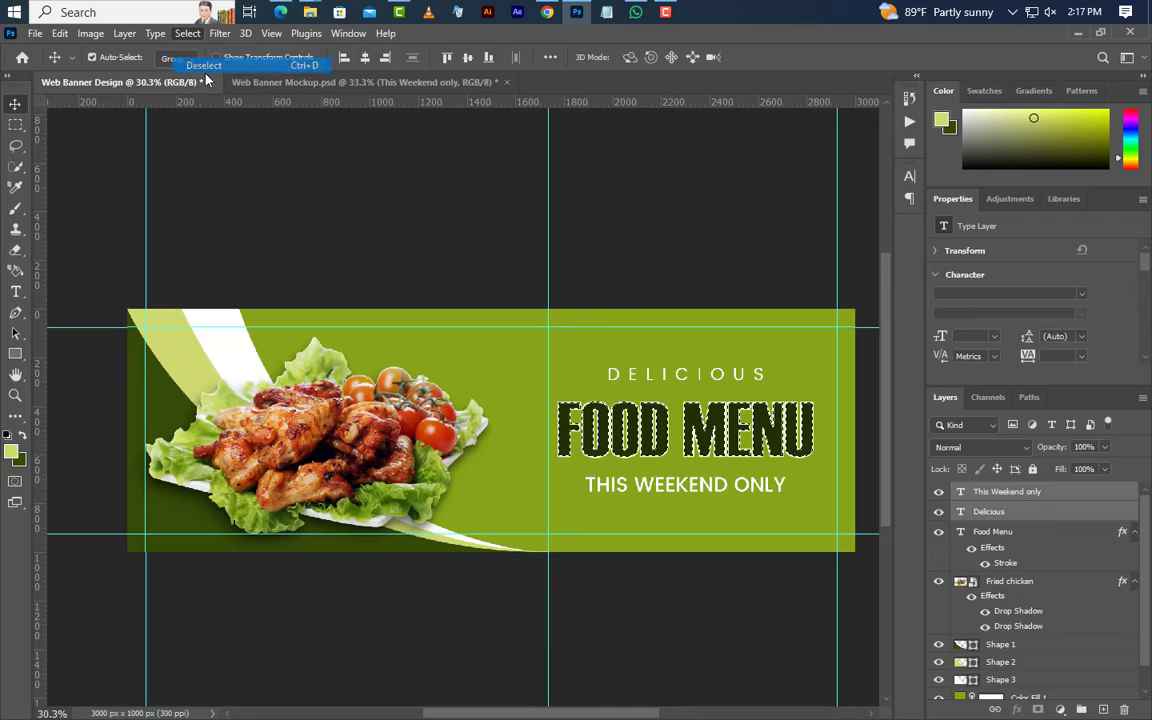
Step: Nudge DELICIOUS down and THIS WEEKEND ONLY slightly up so both sit closer to the FOOD MENU heading
{"action": "left_click", "coordinate": [1040, 512]}
{"action": "key", "text": "shift+Down"}
{"action": "key", "text": "shift+Down"}
{"action": "key", "text": "shift+Down"}
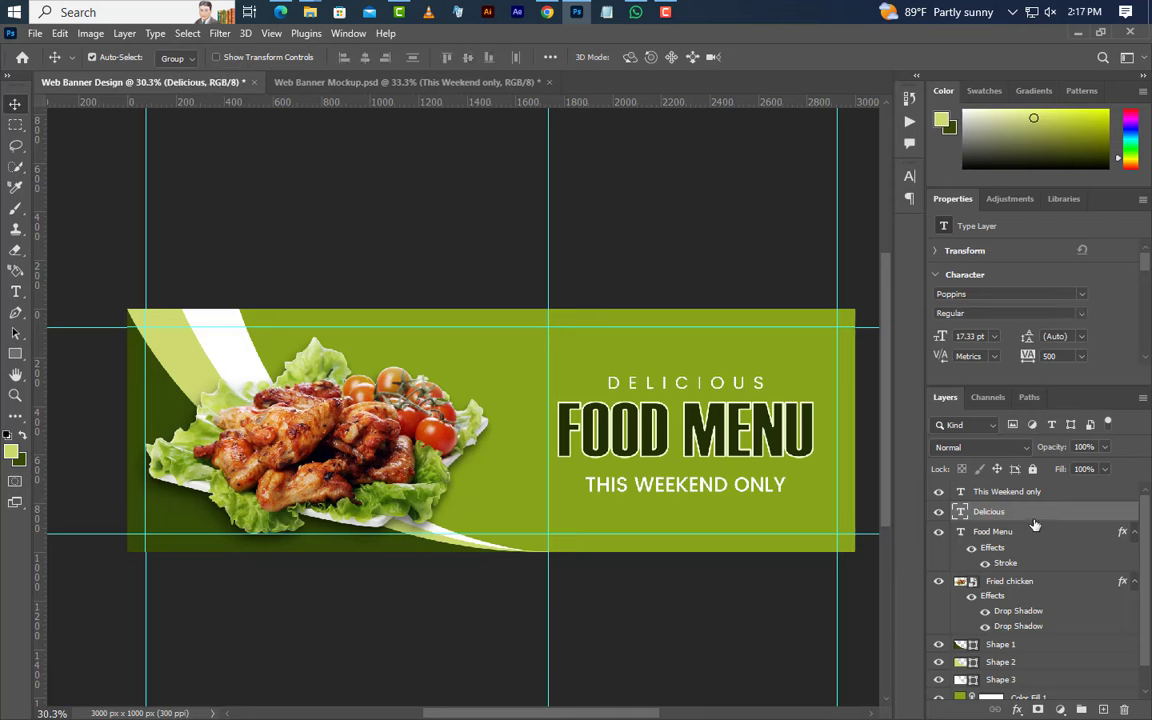
{"action": "left_click", "coordinate": [1027, 493]}
{"action": "key", "text": "shift+Up"}
{"action": "key", "text": "shift+Up"}
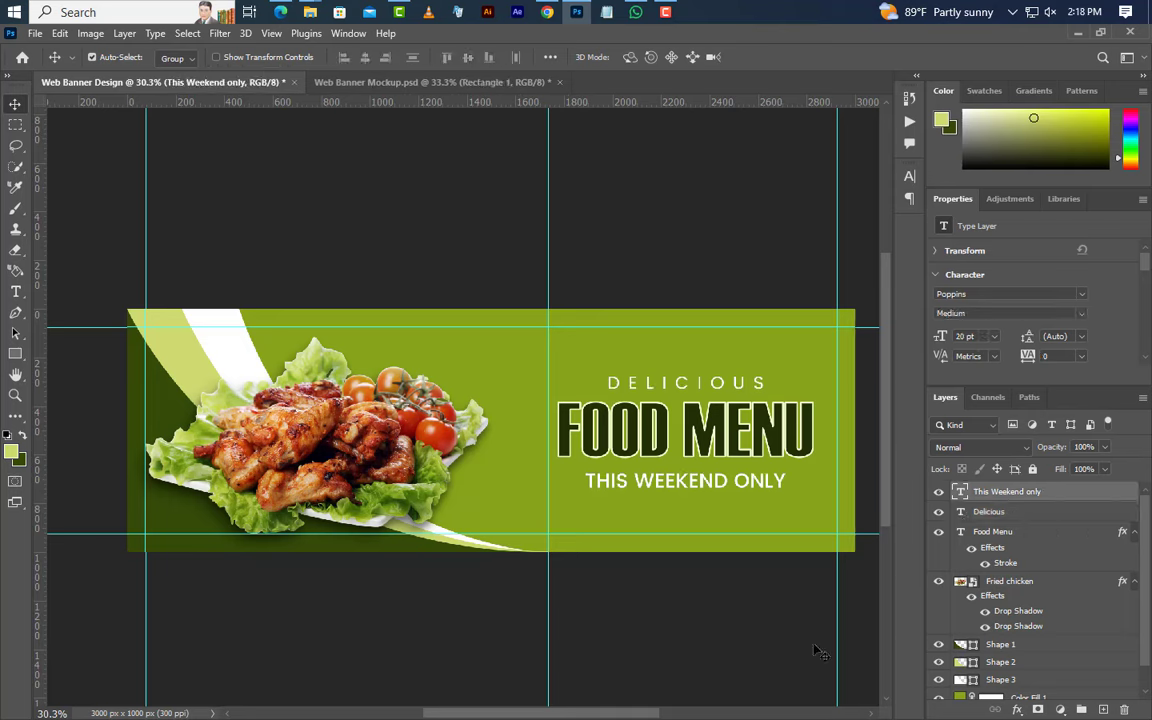
Step: Draw a rectangle over the THIS WEEKEND ONLY text and set its size to 900 px wide by 105 px high
{"action": "left_click", "coordinate": [15, 353]}
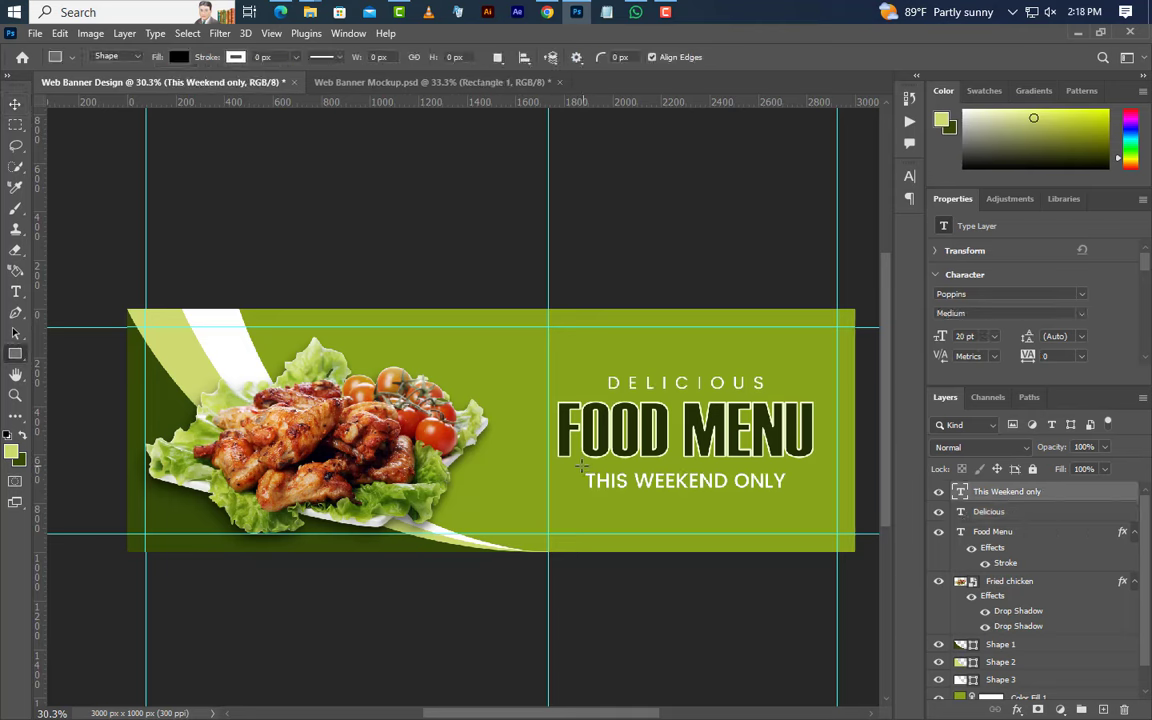
{"action": "left_click_drag", "start_coordinate": [575, 466], "coordinate": [792, 499]}
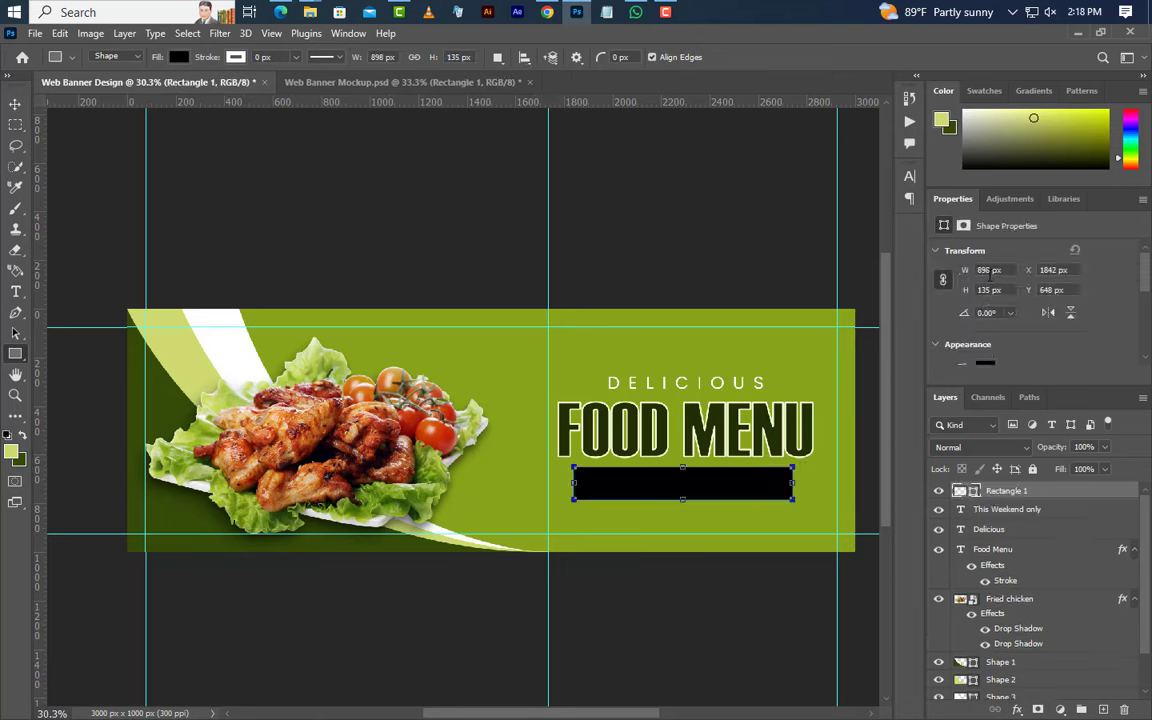
{"action": "double_click", "coordinate": [983, 271]}
{"action": "type", "text": "900"}
{"action": "key", "text": "Return"}
{"action": "left_click", "coordinate": [995, 290]}
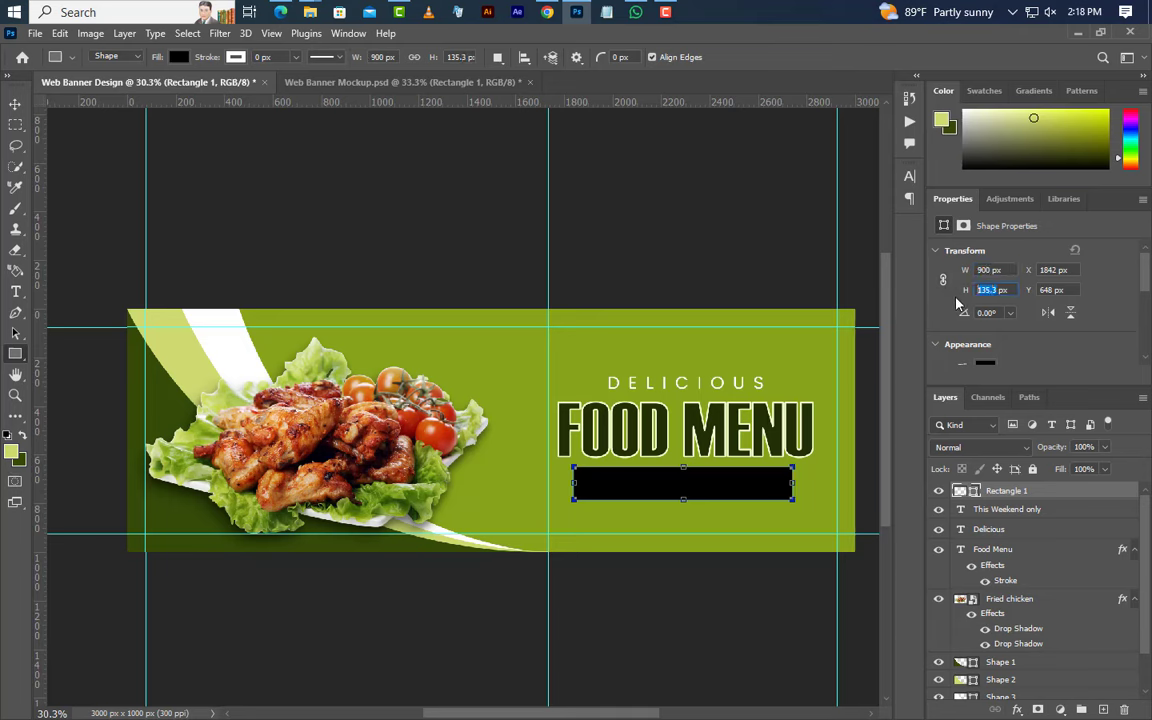
{"action": "type", "text": "105"}
{"action": "key", "text": "Return"}
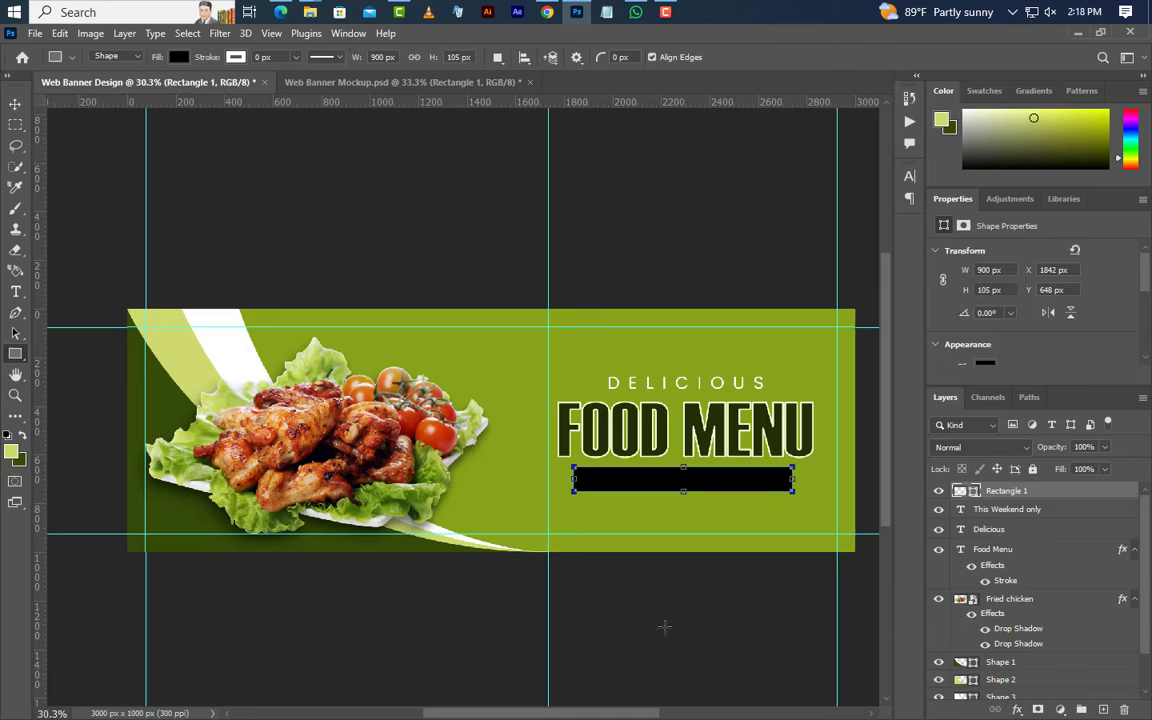
Step: Give the rectangle over THIS WEEKEND ONLY a 5 px white stroke and no fill
{"action": "left_click", "coordinate": [262, 57]}
{"action": "type", "text": "5"}
{"action": "key", "text": "Return"}
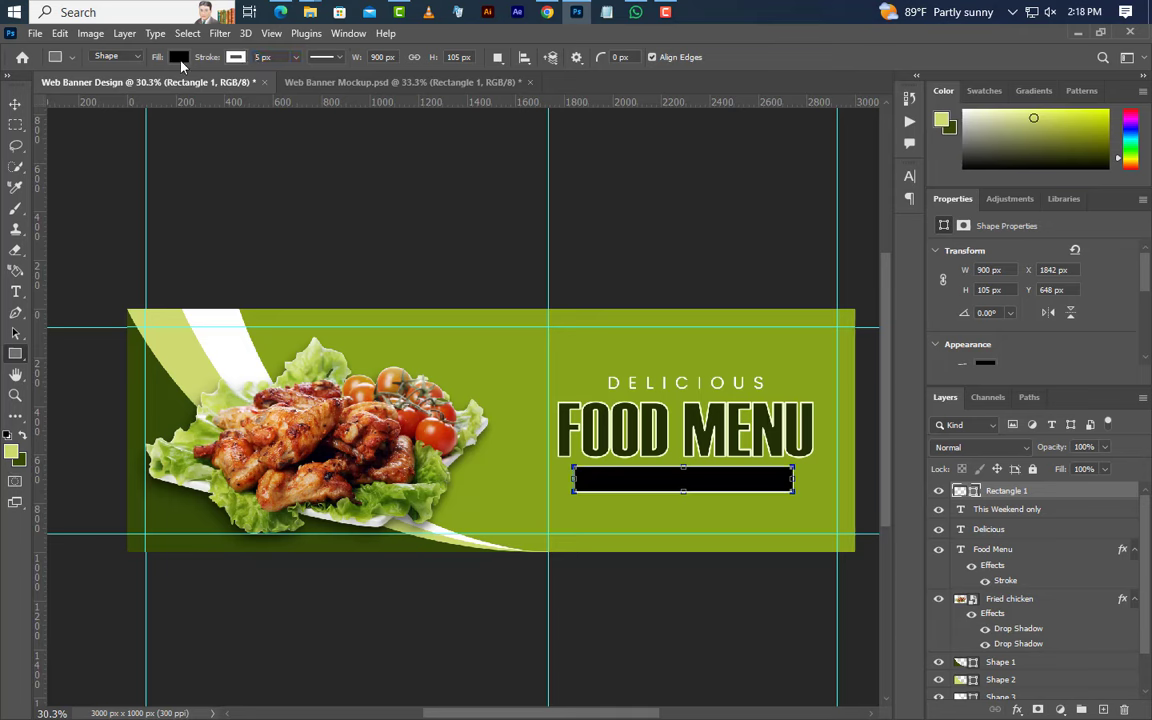
{"action": "left_click", "coordinate": [179, 58]}
{"action": "left_click", "coordinate": [85, 88]}
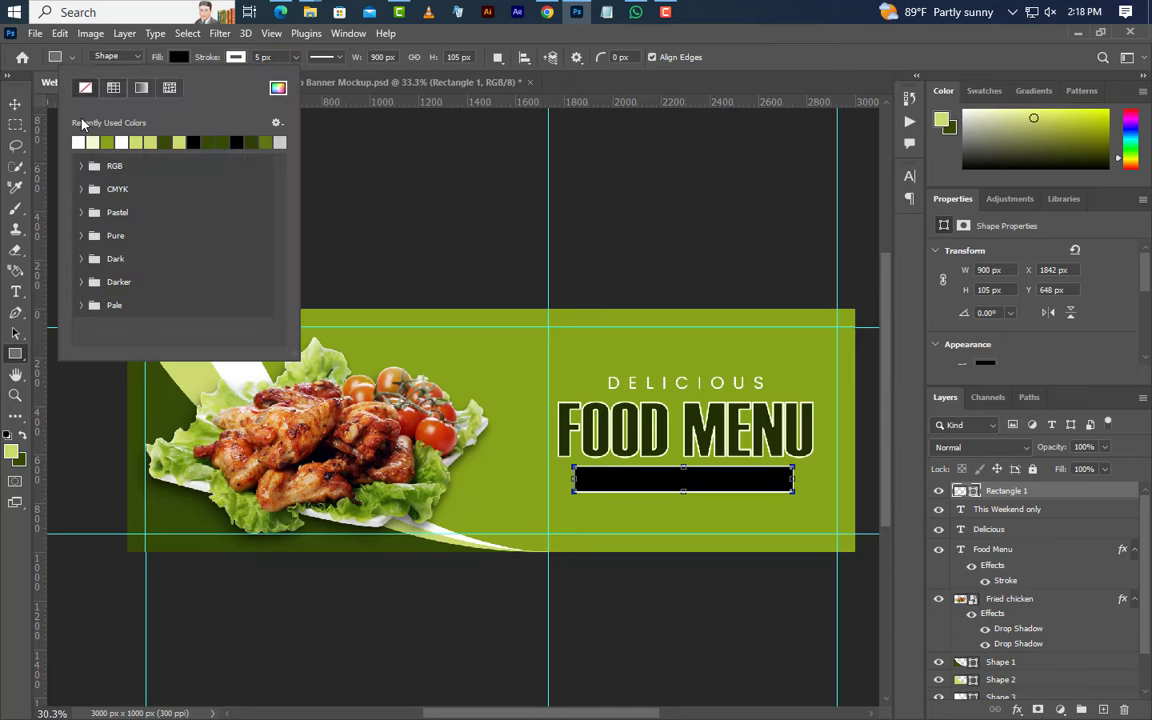
Step: Center the outlined rectangle on the THIS WEEKEND ONLY text, using the text outline as a selection, and deselect
{"action": "left_click", "coordinate": [15, 103]}
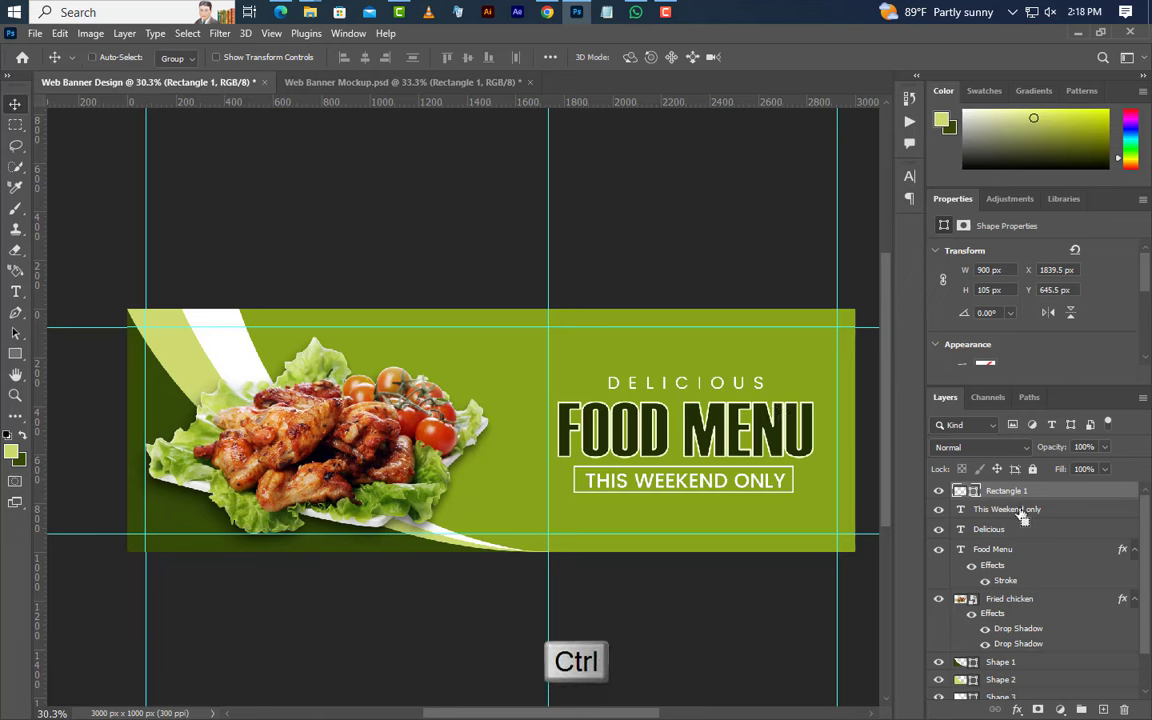
{"action": "left_click", "coordinate": [959, 510], "text": "ctrl"}
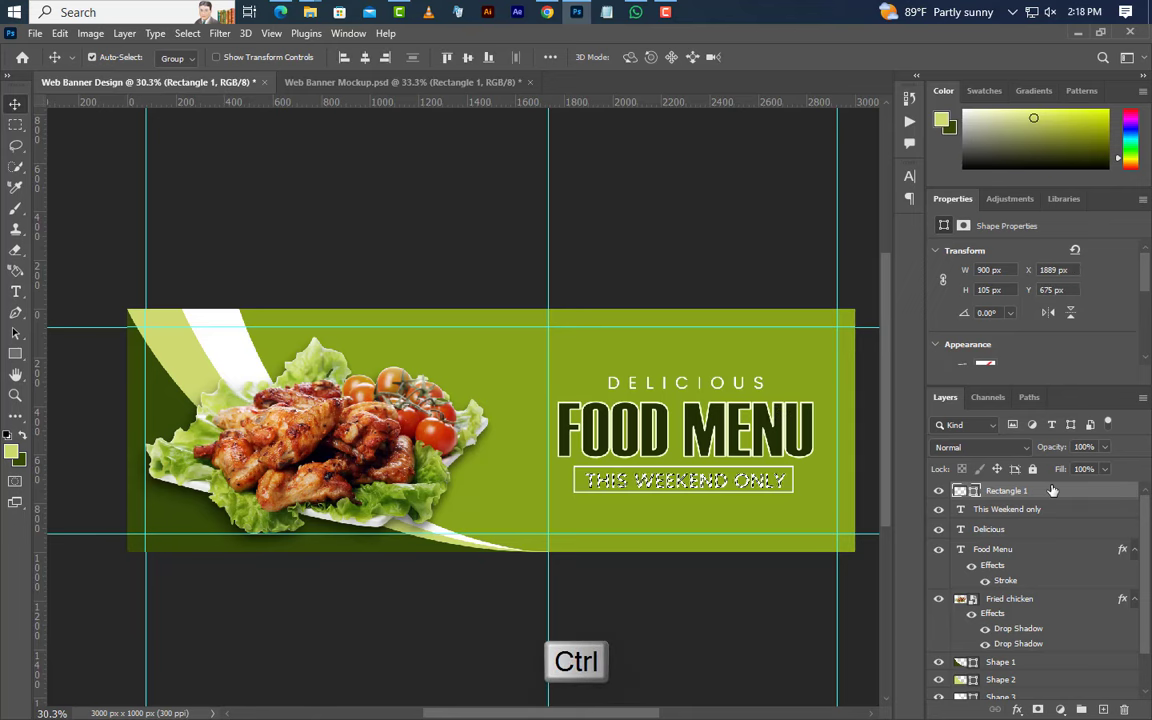
{"action": "left_click", "coordinate": [365, 59]}
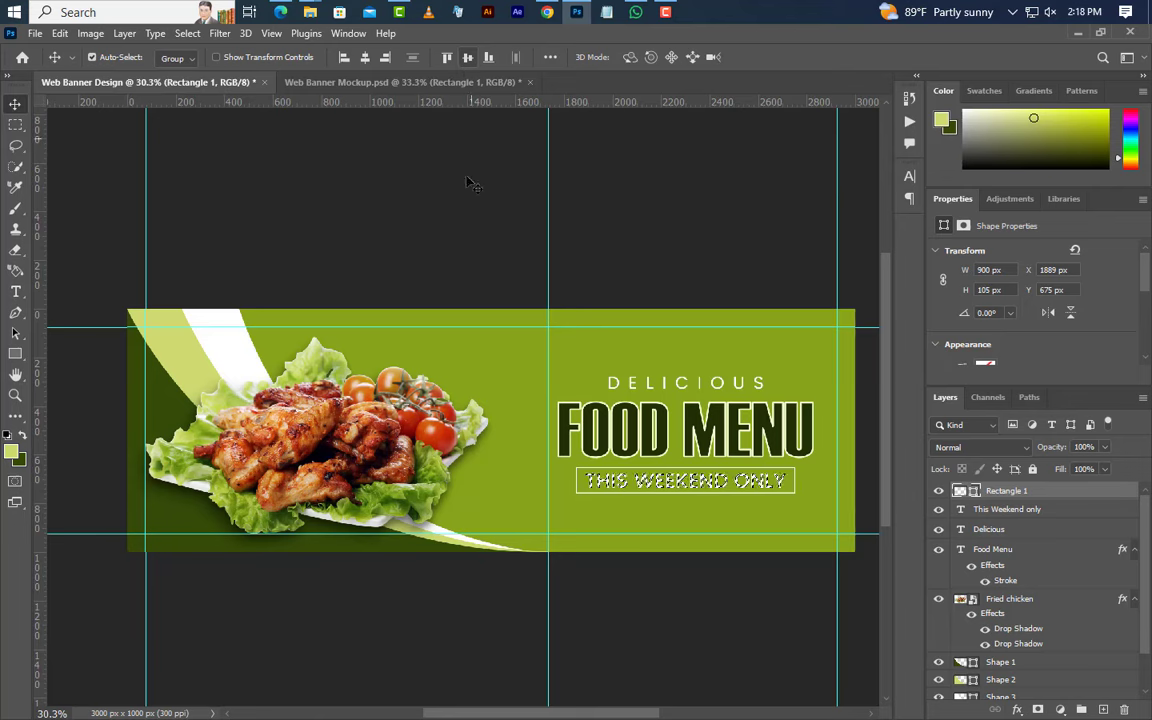
{"action": "left_click", "coordinate": [187, 33]}
{"action": "left_click", "coordinate": [195, 51]}
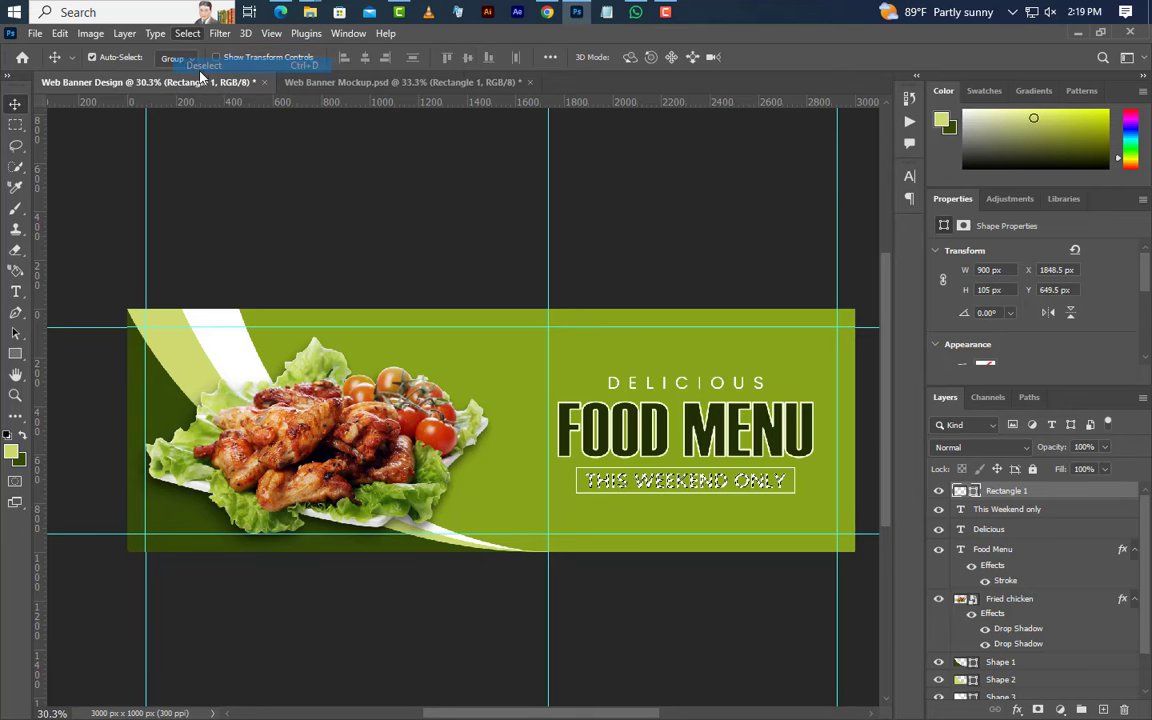
Step: Place horizontal guides through THIS WEEKEND ONLY and DELICIOUS, and draw an outlined rectangle of about 1127 by 400 px between them around FOOD MENU
{"action": "left_click", "coordinate": [15, 353]}
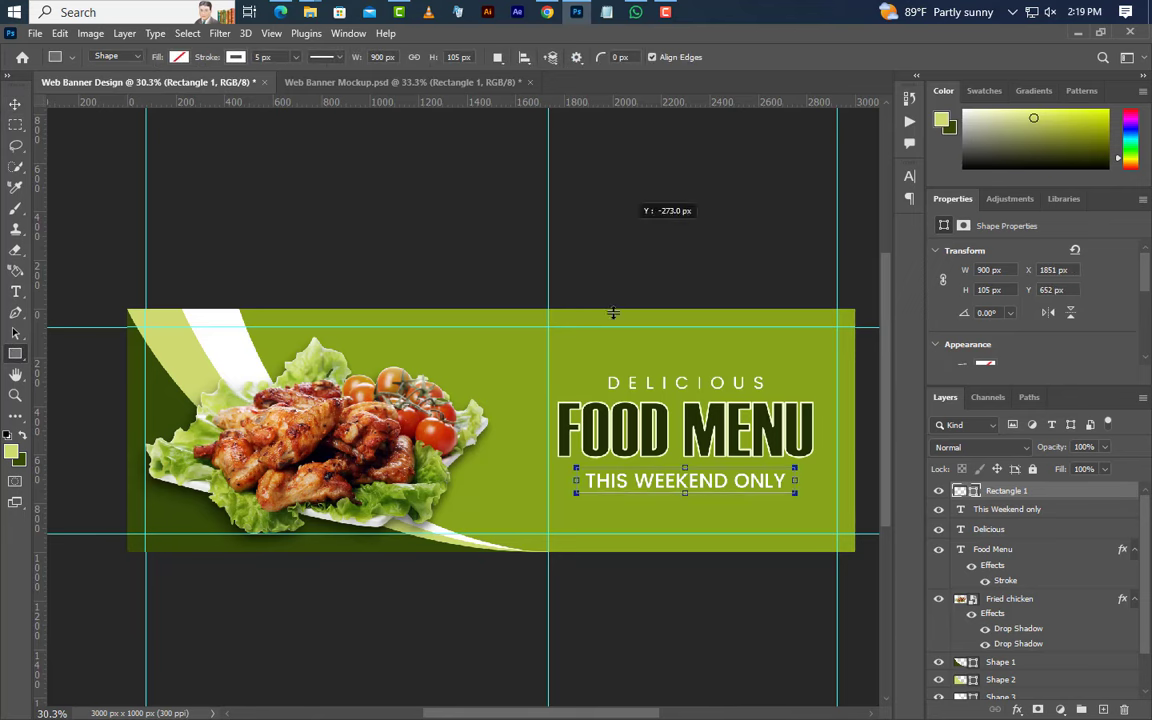
{"action": "left_click_drag", "start_coordinate": [595, 482], "coordinate": [595, 480]}
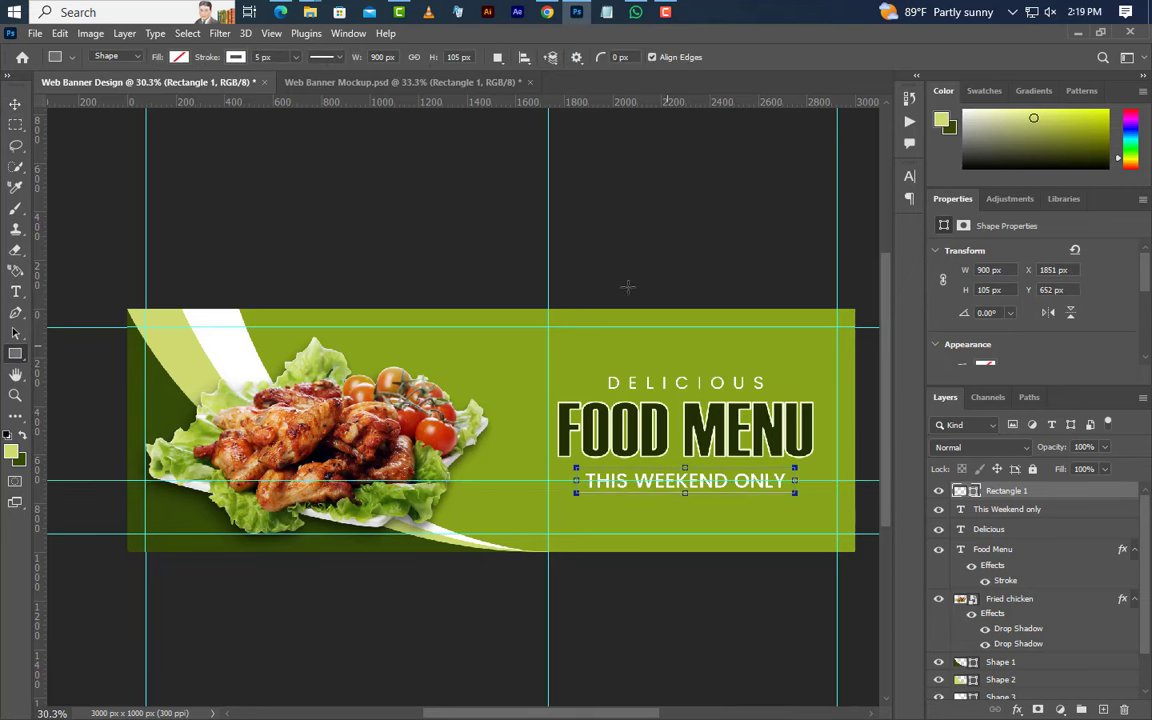
{"action": "left_click_drag", "start_coordinate": [657, 387], "coordinate": [658, 383]}
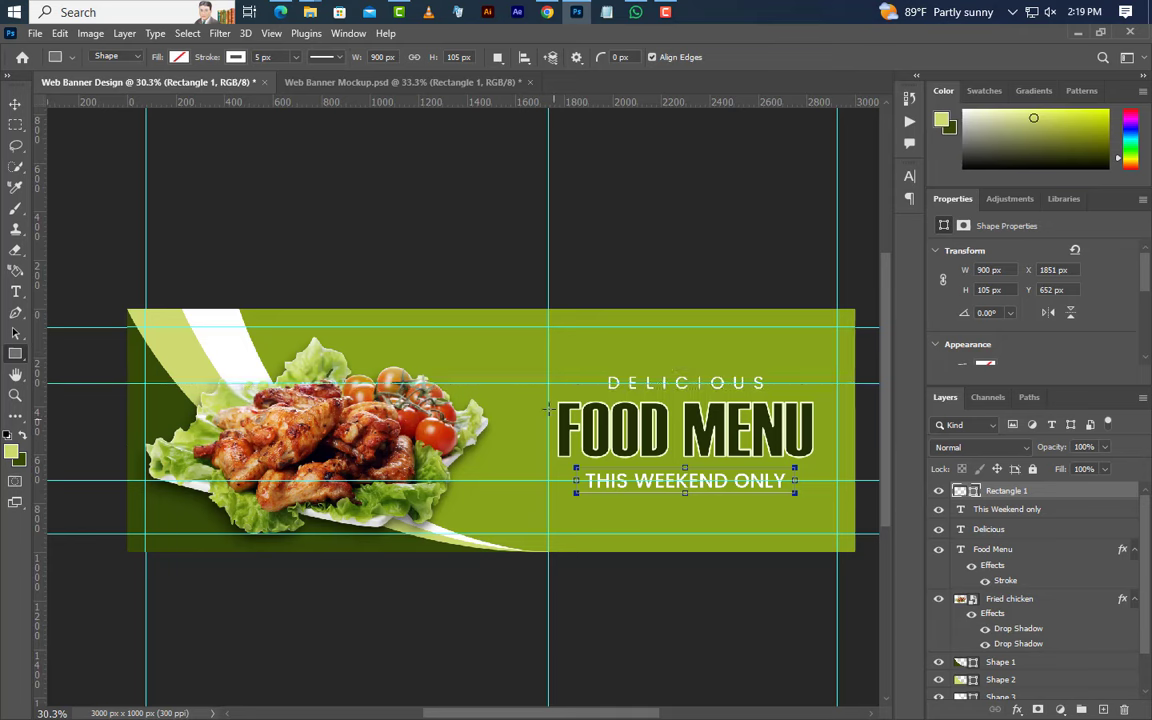
{"action": "left_click_drag", "start_coordinate": [548, 382], "coordinate": [821, 480]}
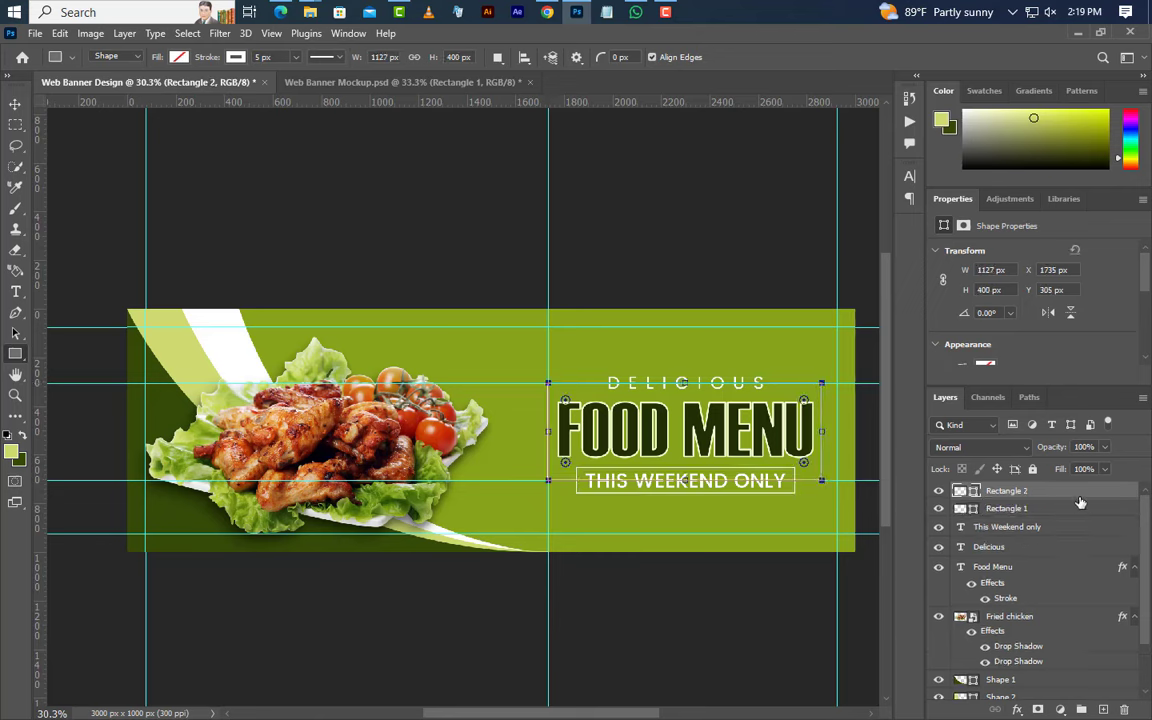
Step: Convert the large rectangle around FOOD MENU to a smart object and rasterize its layer
{"action": "right_click", "coordinate": [1080, 502]}
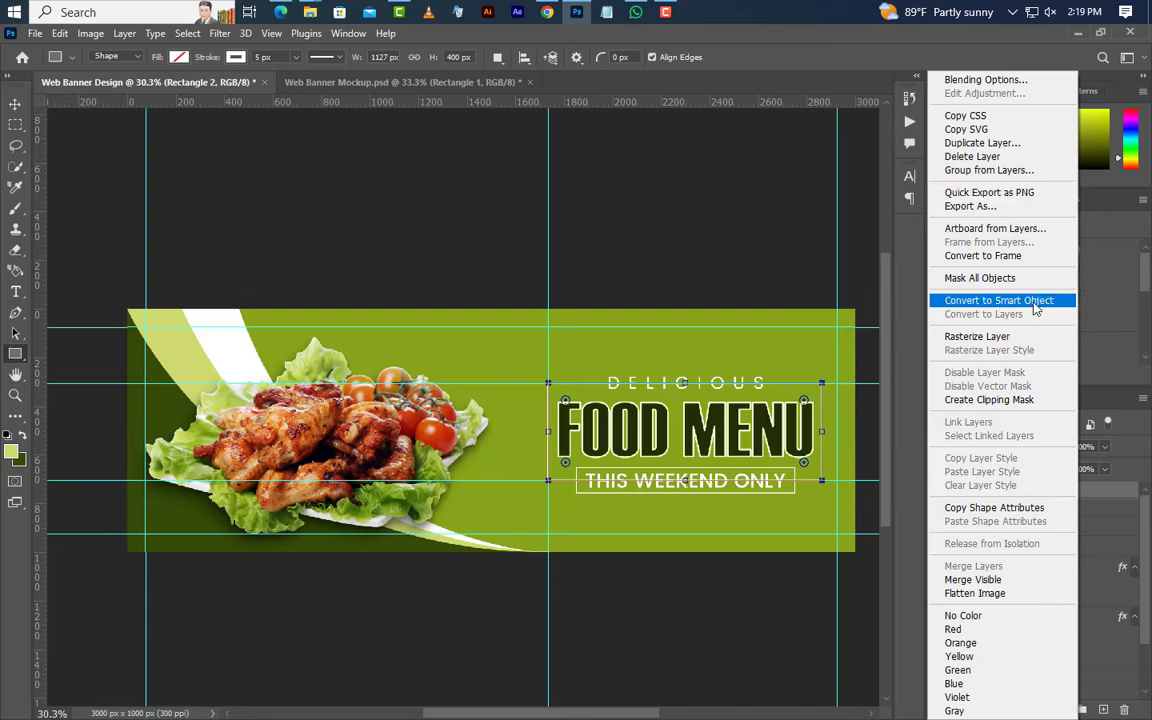
{"action": "left_click", "coordinate": [1036, 300]}
{"action": "right_click", "coordinate": [1070, 501]}
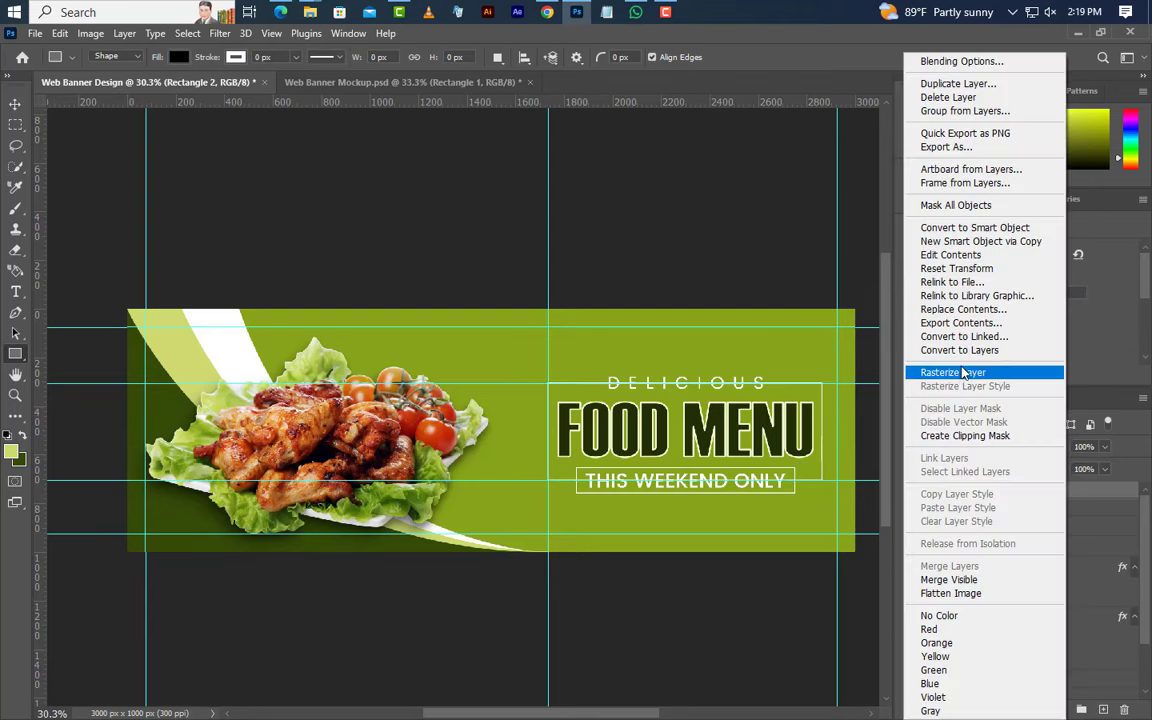
{"action": "left_click", "coordinate": [958, 373]}
Step: Erase the large rectangle's lower edge where it crosses the THIS WEEKEND ONLY text, using a hard-edged 50 px eraser
{"action": "scroll", "coordinate": [810, 440], "scroll_direction": "up", "scroll_amount": 5}
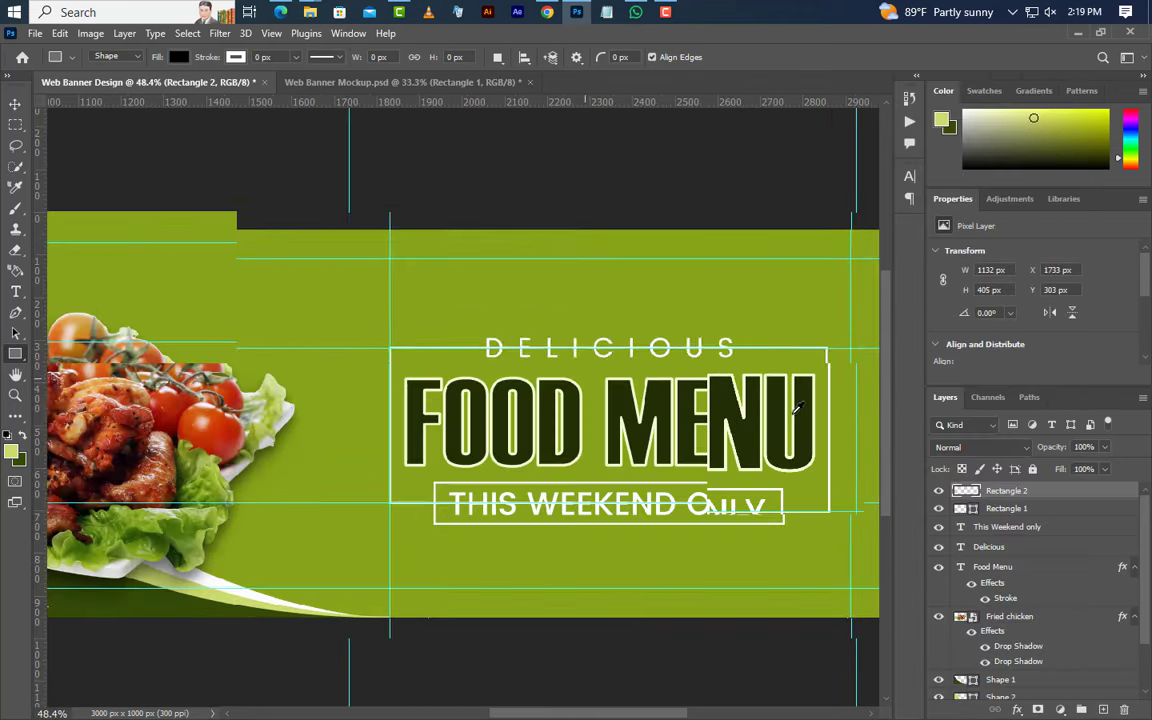
{"action": "left_click", "coordinate": [15, 251]}
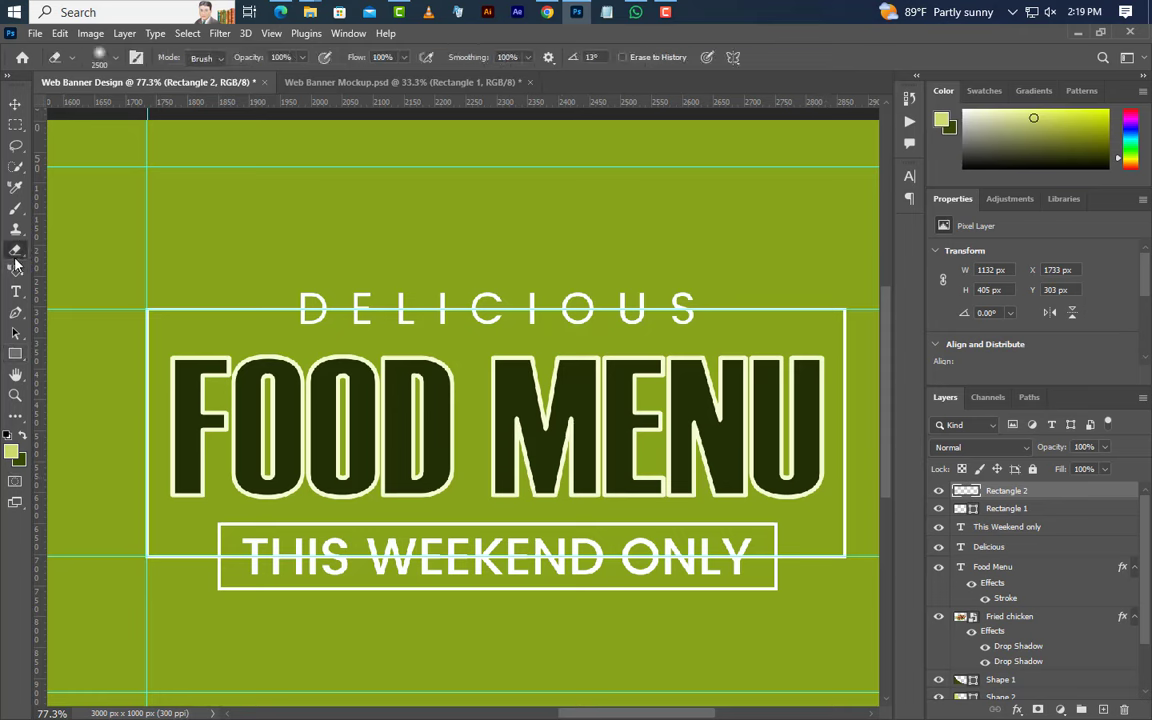
{"action": "left_click", "coordinate": [109, 57]}
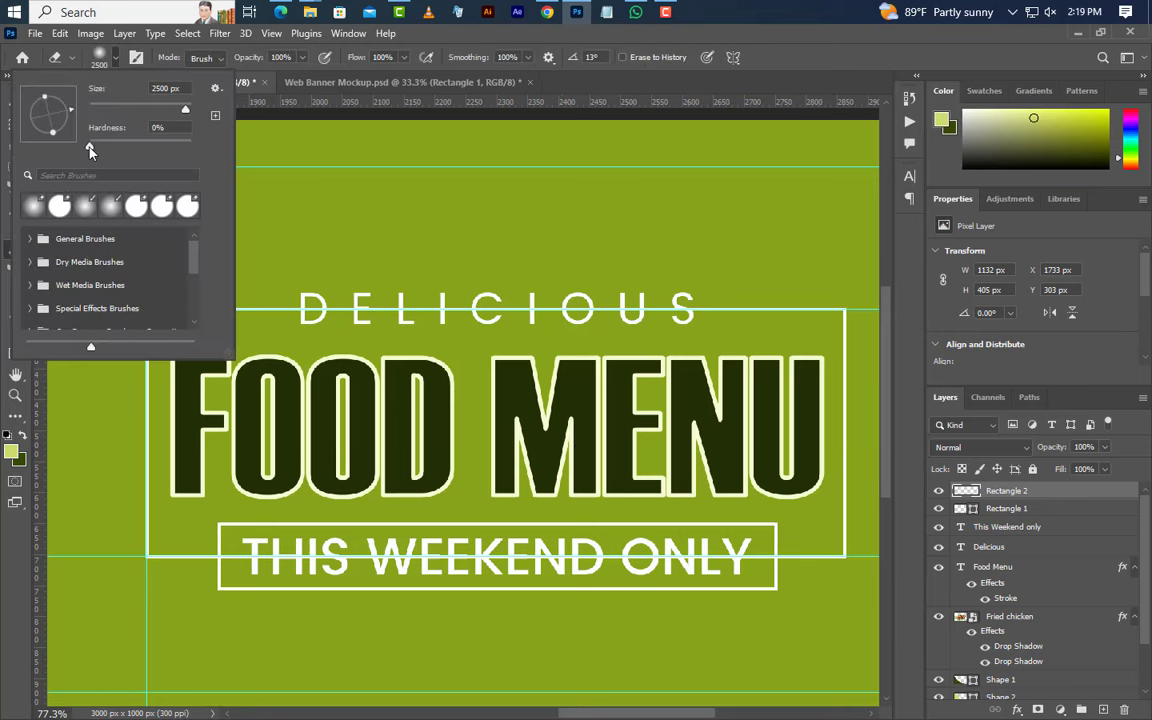
{"action": "left_click_drag", "start_coordinate": [90, 149], "coordinate": [250, 160]}
{"action": "left_click", "coordinate": [571, 450]}
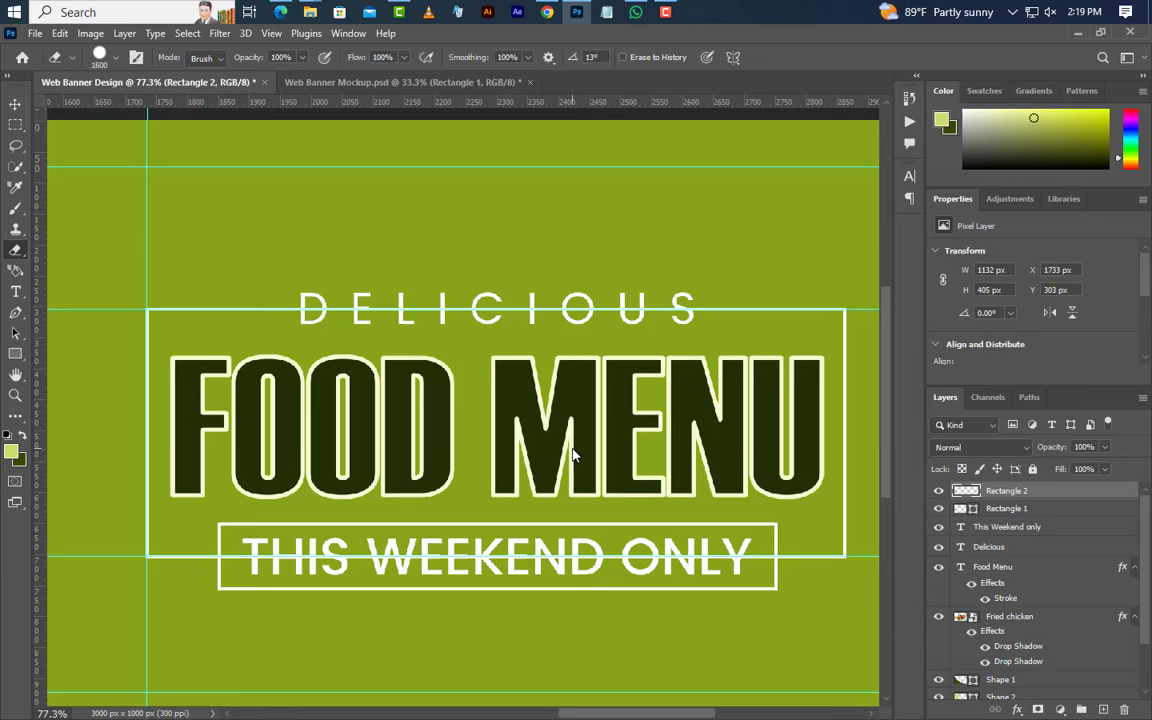
{"action": "key", "text": "bracketleft"}
{"action": "key", "text": "bracketleft"}
{"action": "key", "text": "bracketleft"}
{"action": "key", "text": "bracketleft"}
{"action": "key", "text": "bracketleft"}
{"action": "key", "text": "bracketleft"}
{"action": "key", "text": "bracketleft"}
{"action": "key", "text": "bracketleft"}
{"action": "key", "text": "bracketleft"}
{"action": "key", "text": "bracketleft"}
{"action": "key", "text": "bracketleft"}
{"action": "key", "text": "bracketleft"}
{"action": "left_click_drag", "start_coordinate": [237, 556], "coordinate": [758, 555]}
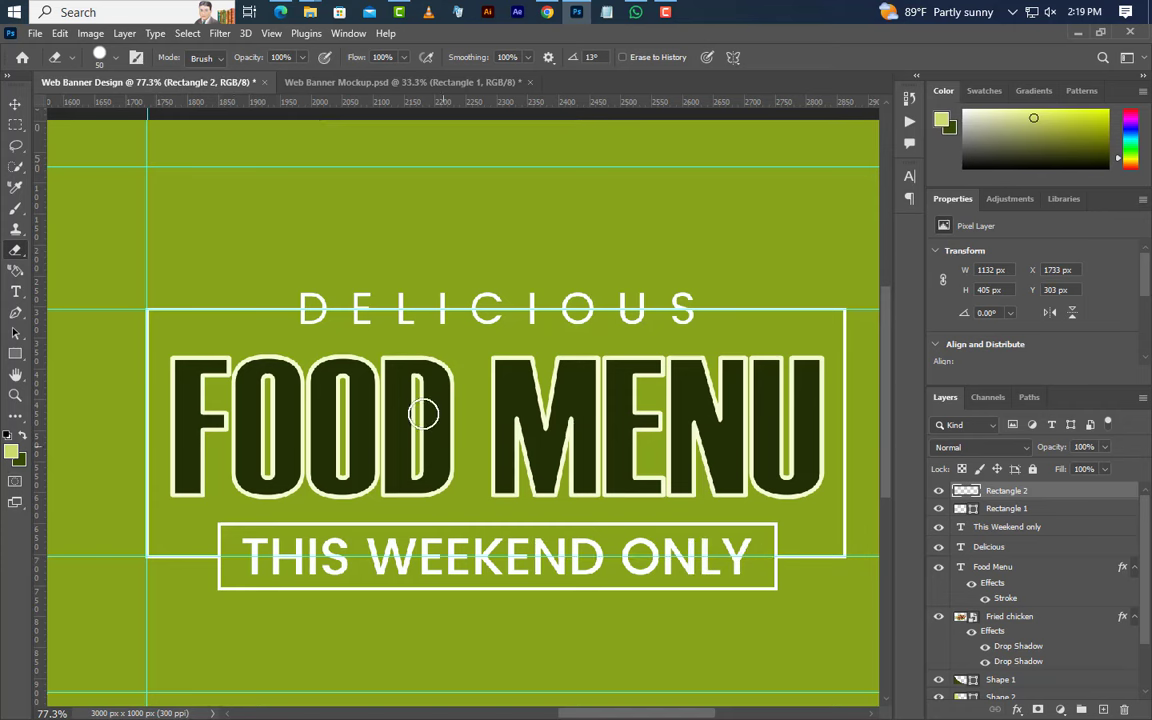
Step: Delete the large rectangle's upper edge where it crosses the DELICIOUS text, using a rectangular marquee selection around the word, and deselect
{"action": "left_click", "coordinate": [15, 124]}
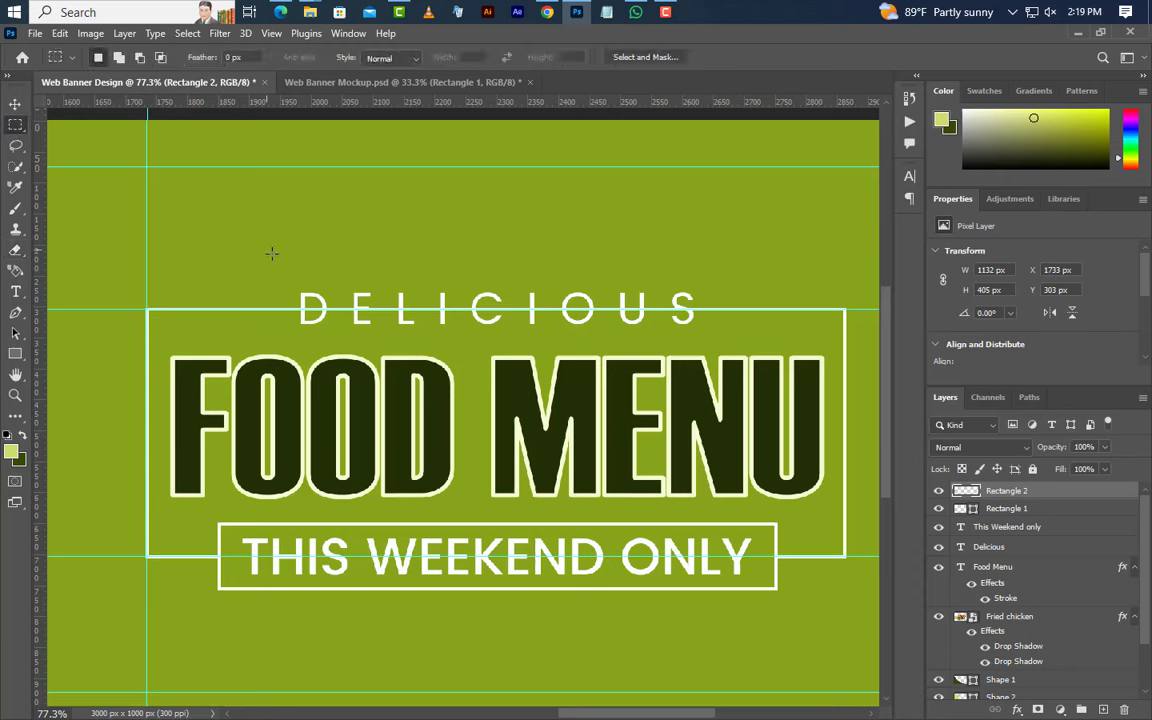
{"action": "left_click_drag", "start_coordinate": [285, 282], "coordinate": [705, 372]}
{"action": "key", "text": "Delete"}
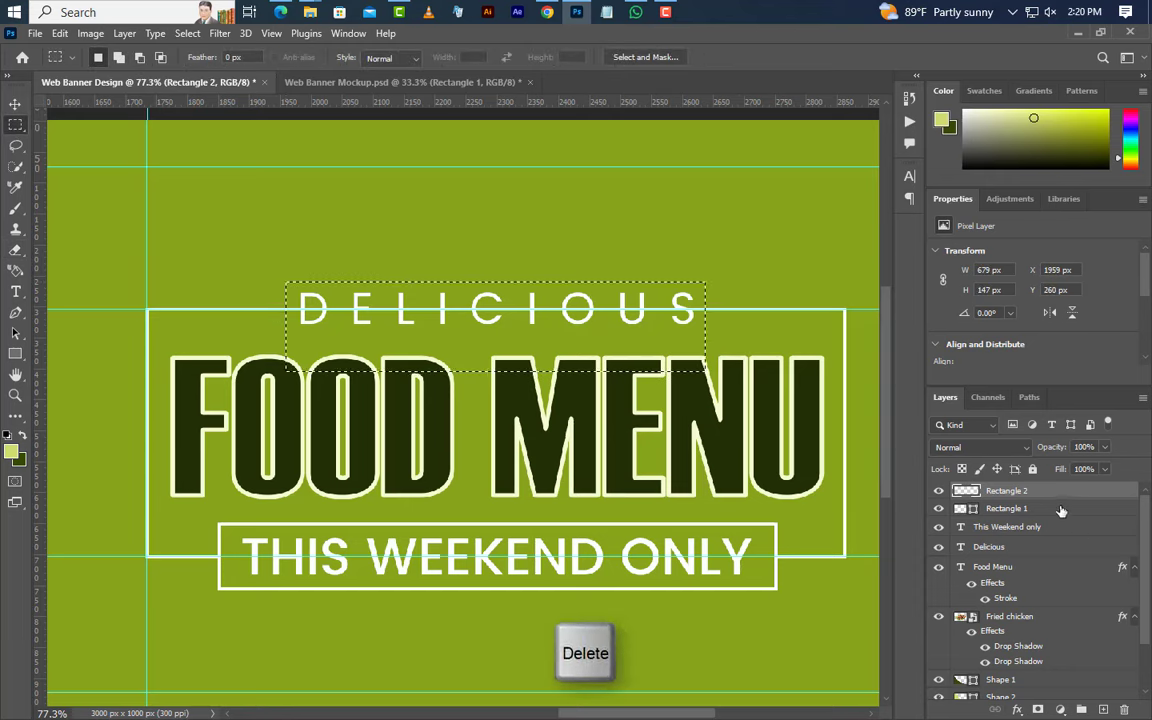
{"action": "left_click", "coordinate": [187, 33]}
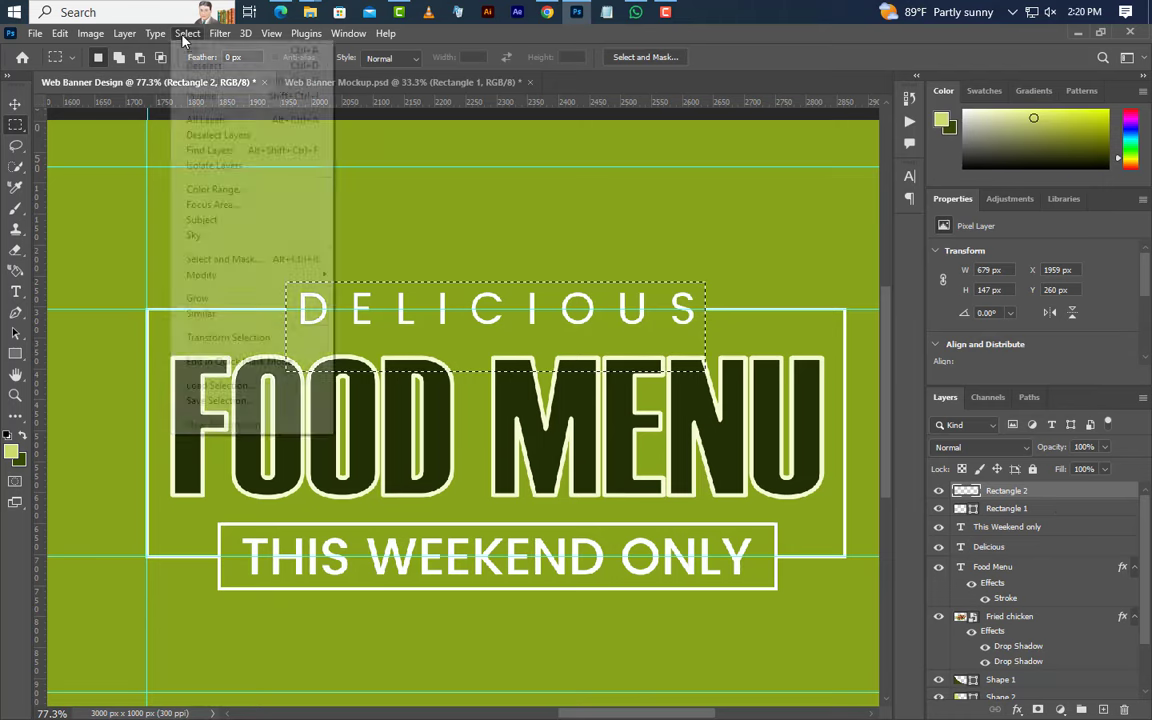
{"action": "left_click", "coordinate": [205, 64]}
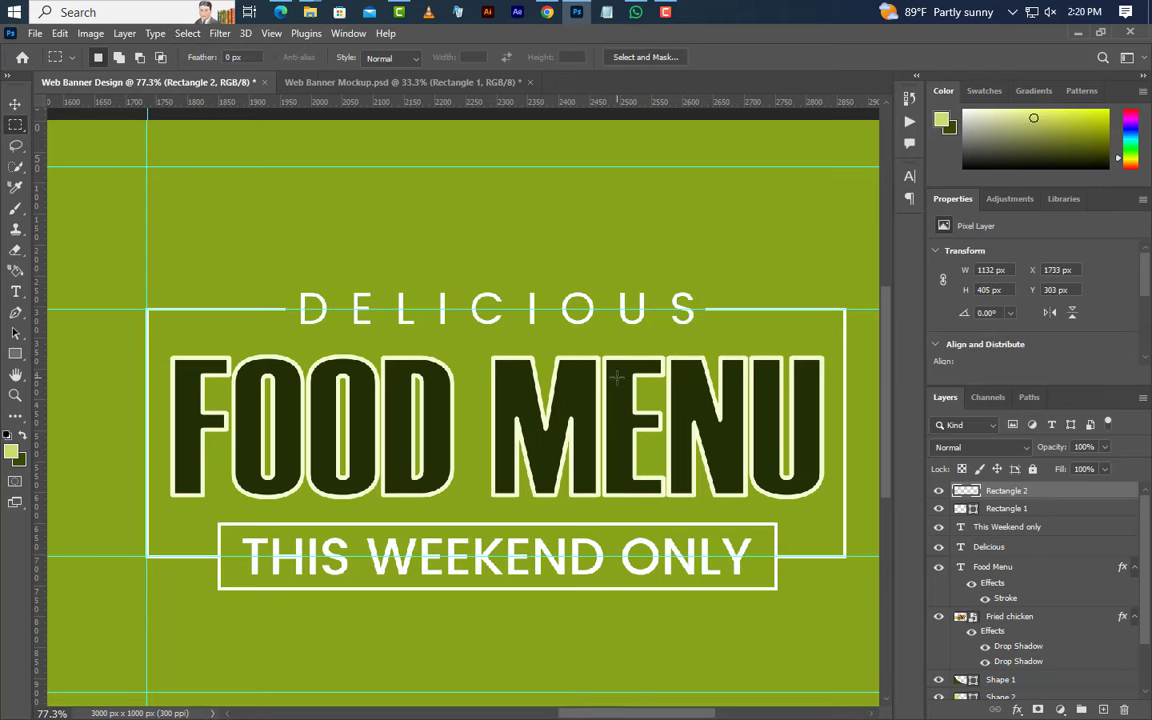
Step: Remove the vertical guide along the large frame's left edge and the horizontal guides through DELICIOUS and THIS WEEKEND ONLY
{"action": "scroll", "coordinate": [617, 377], "scroll_direction": "down", "scroll_amount": 6}
{"action": "key", "text": "v"}
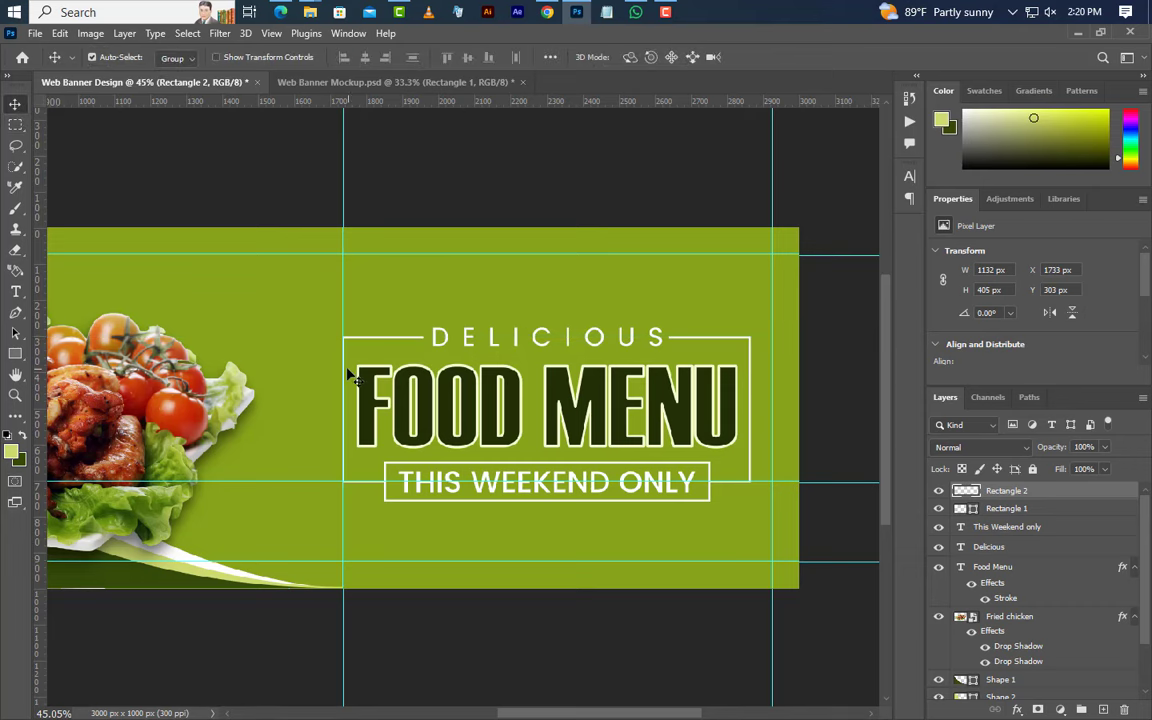
{"action": "left_click", "coordinate": [571, 490]}
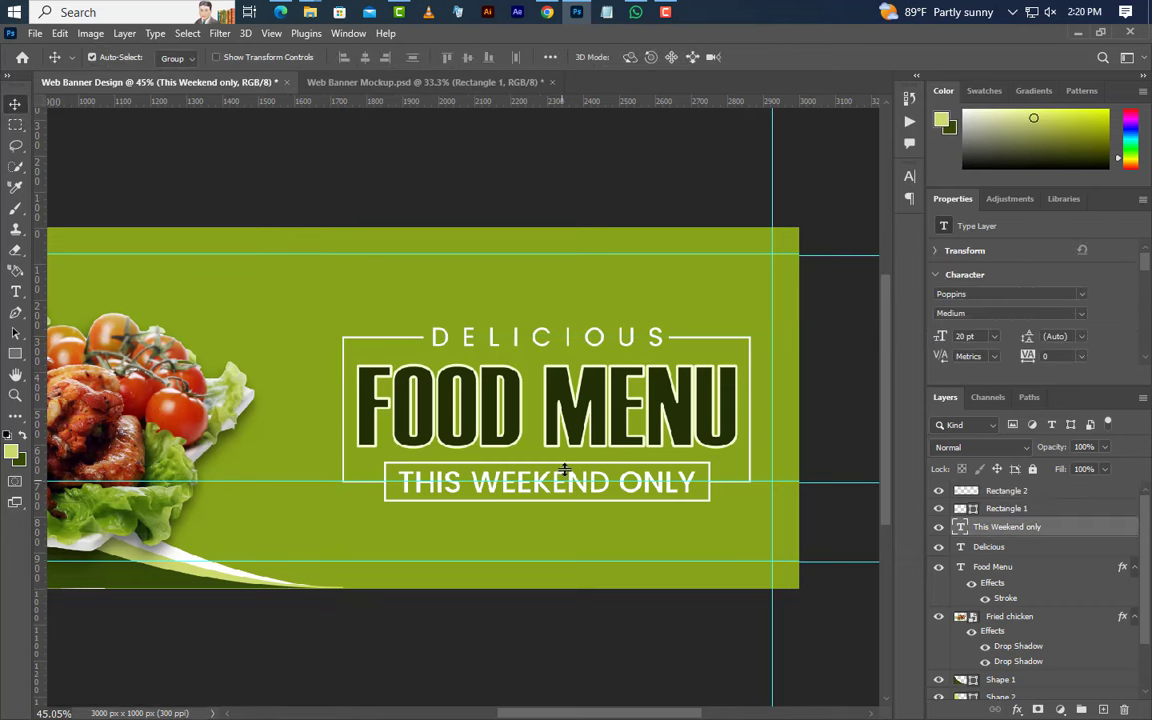
{"action": "scroll", "coordinate": [465, 280], "scroll_direction": "left", "scroll_amount": 2}
Step: Draw a filled rectangle below THIS WEEKEND ONLY near the banner's lower right corner and set its size to 370 by 115 px
{"action": "right_click", "coordinate": [15, 354]}
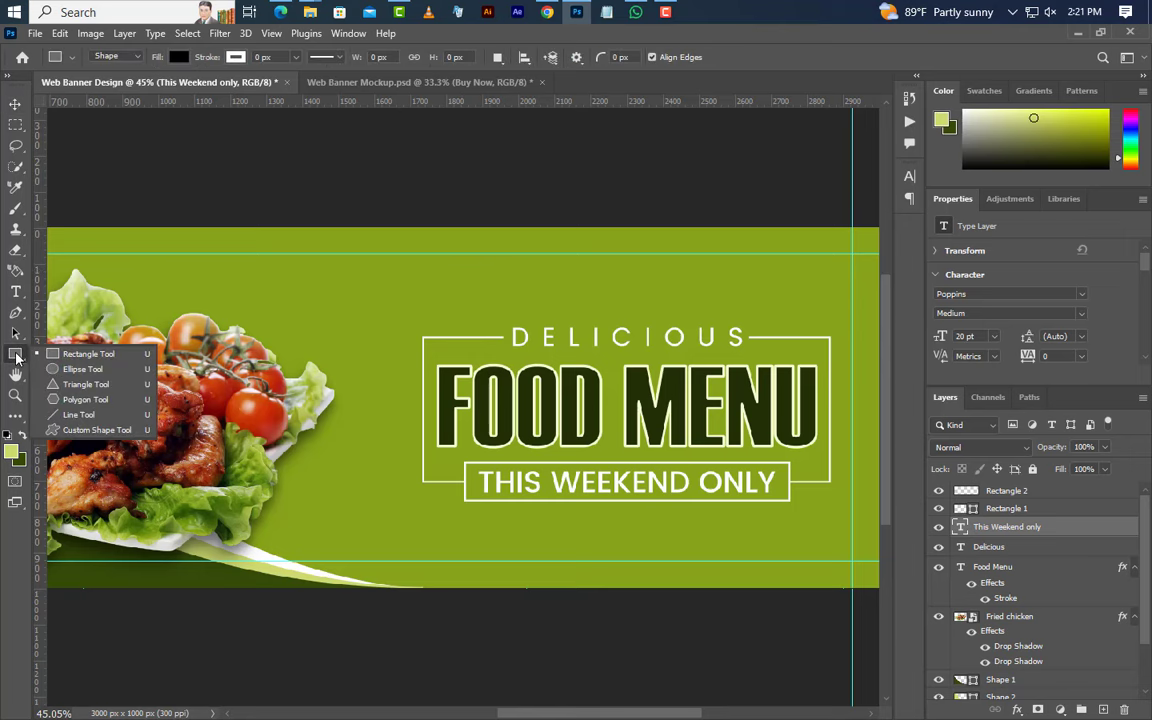
{"action": "left_click", "coordinate": [90, 350]}
{"action": "left_click_drag", "start_coordinate": [748, 531], "coordinate": [852, 561]}
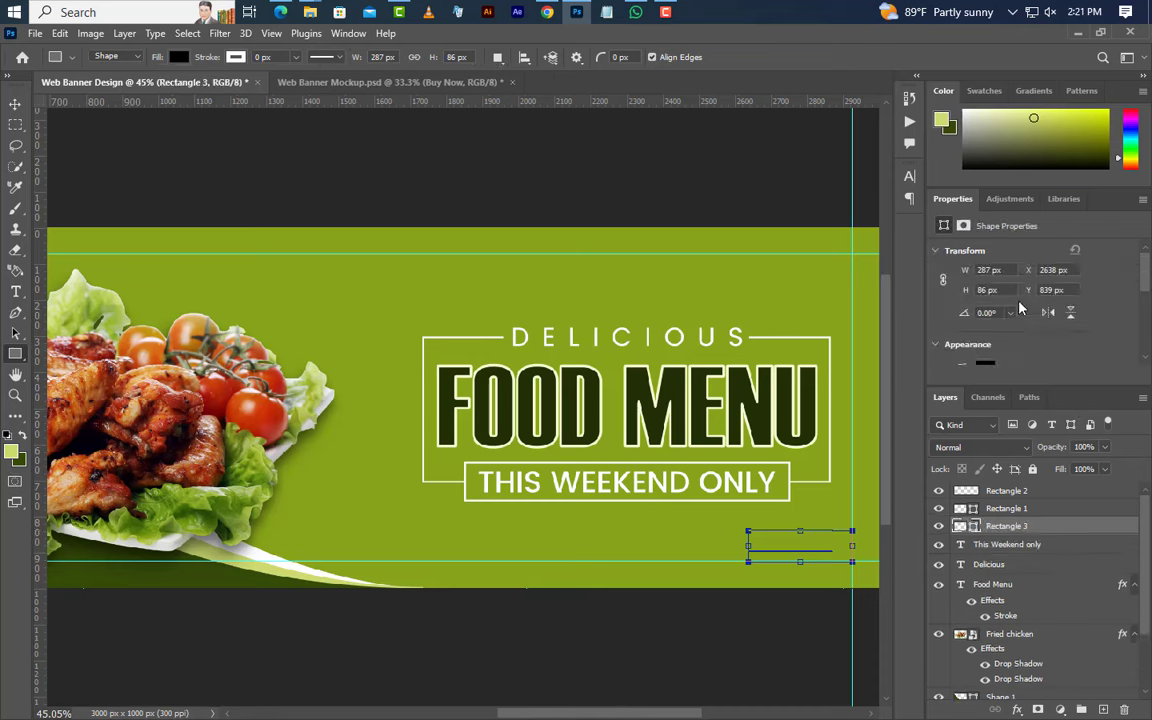
{"action": "type", "text": "370"}
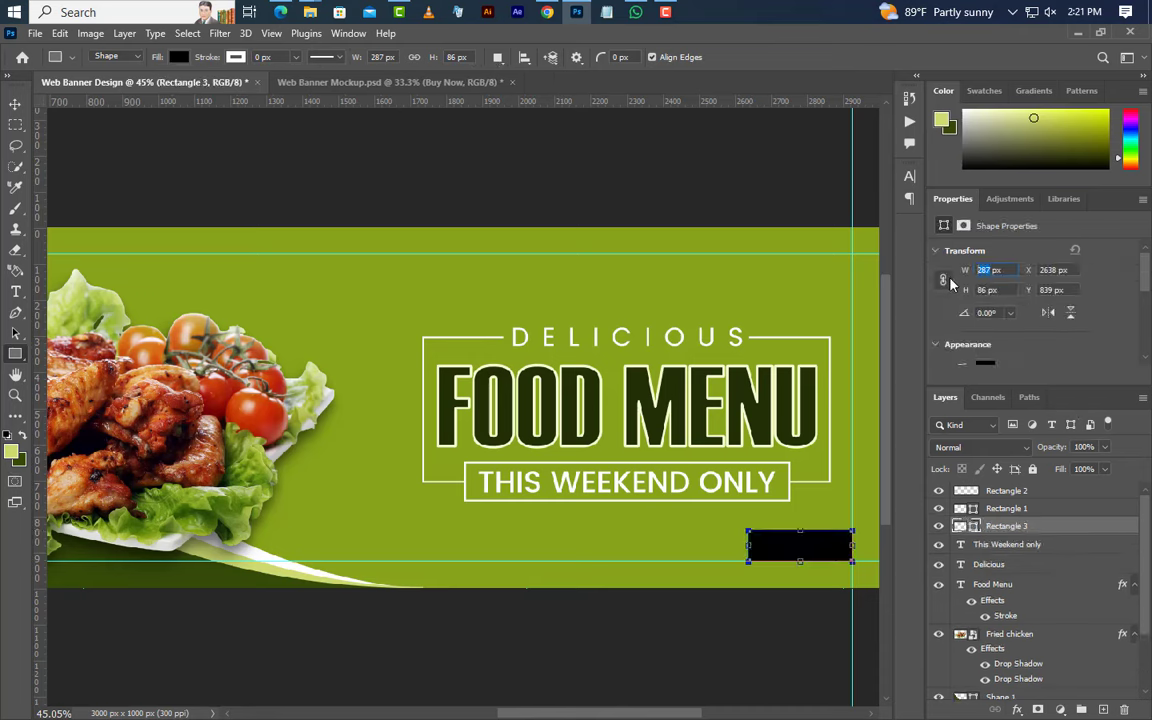
{"action": "key", "text": "Return"}
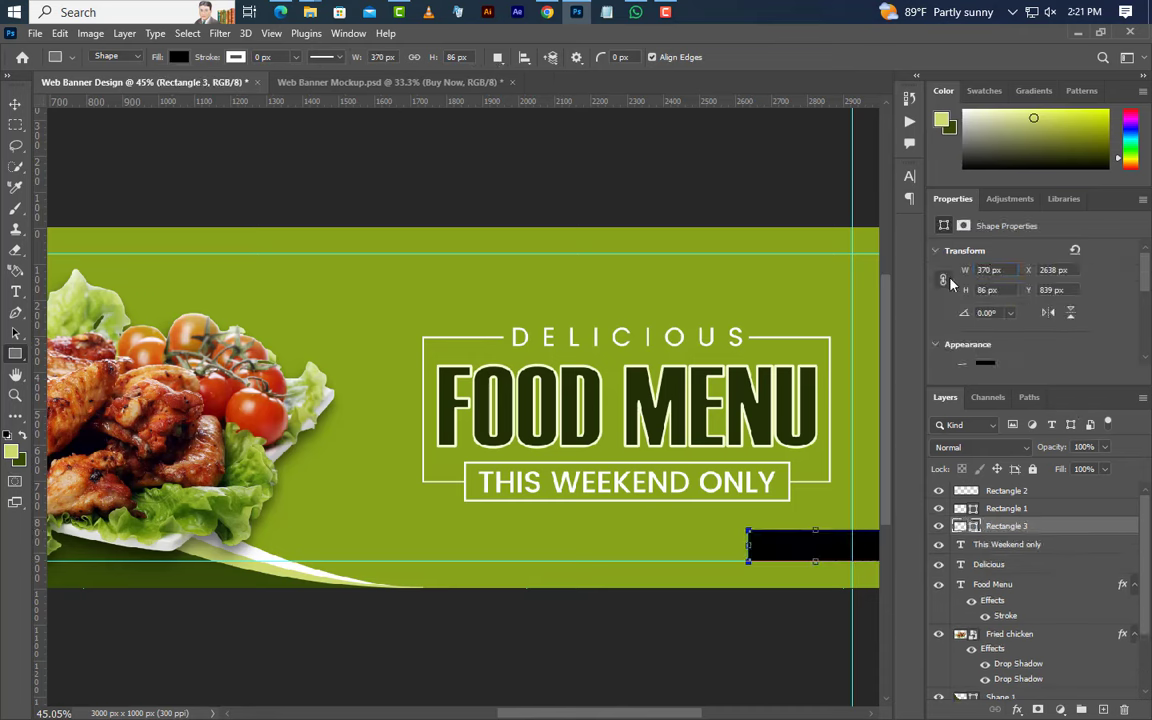
{"action": "type", "text": "115"}
{"action": "key", "text": "Return"}
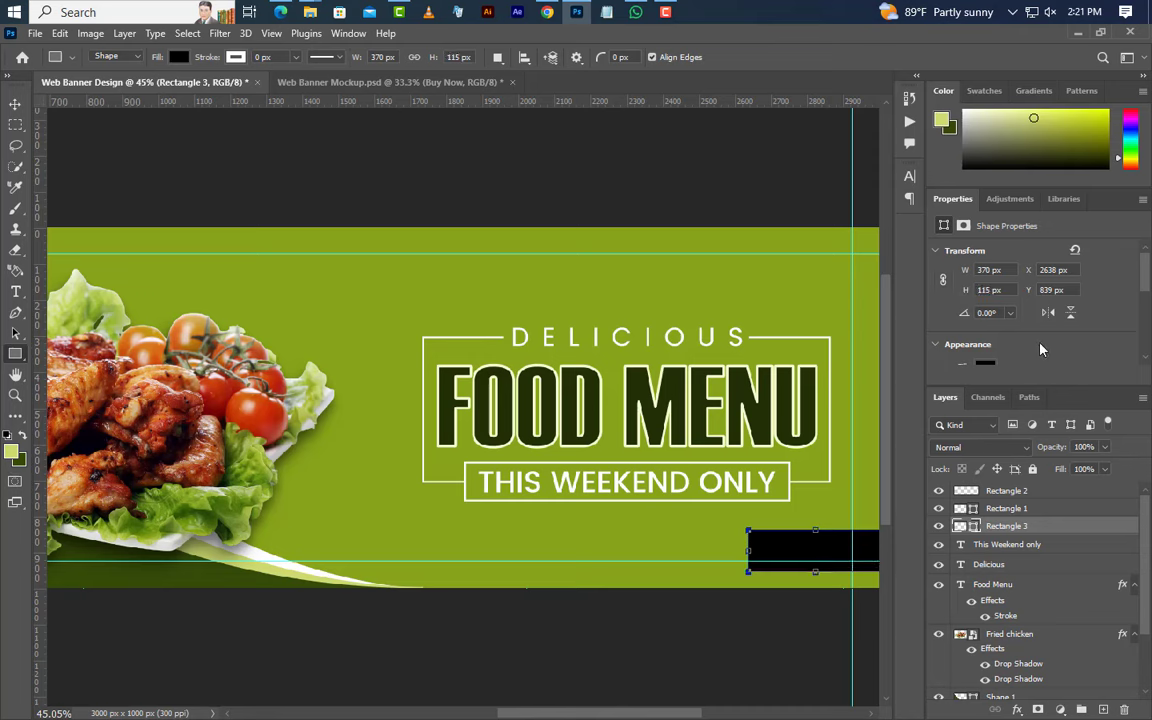
Step: Round all four corners of the new black rectangle with a radius of 57.5 px
{"action": "scroll", "coordinate": [1040, 349], "scroll_direction": "down", "scroll_amount": 2}
{"action": "left_click_drag", "start_coordinate": [1145, 297], "coordinate": [1122, 336]}
{"action": "left_click_drag", "start_coordinate": [964, 275], "coordinate": [1040, 276]}
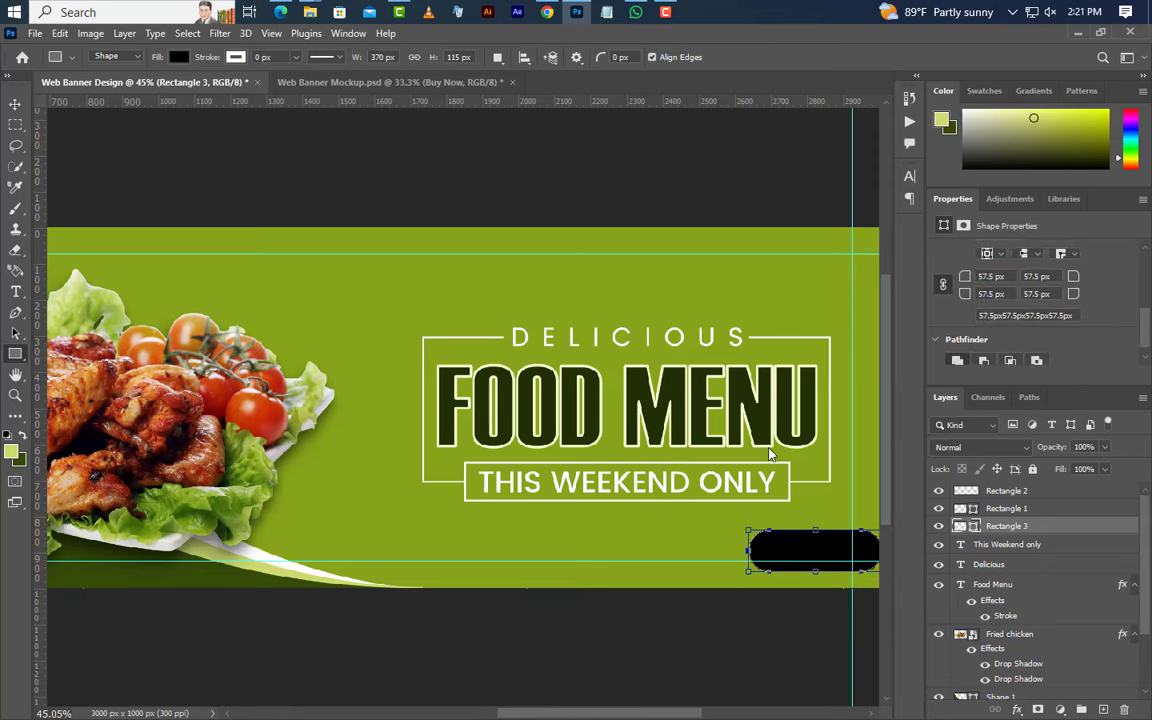
Step: Fill the rounded rectangle with colour 213105 and move it into the corner formed by the right and lower margin guides
{"action": "double_click", "coordinate": [961, 526]}
{"action": "type", "text": "213105"}
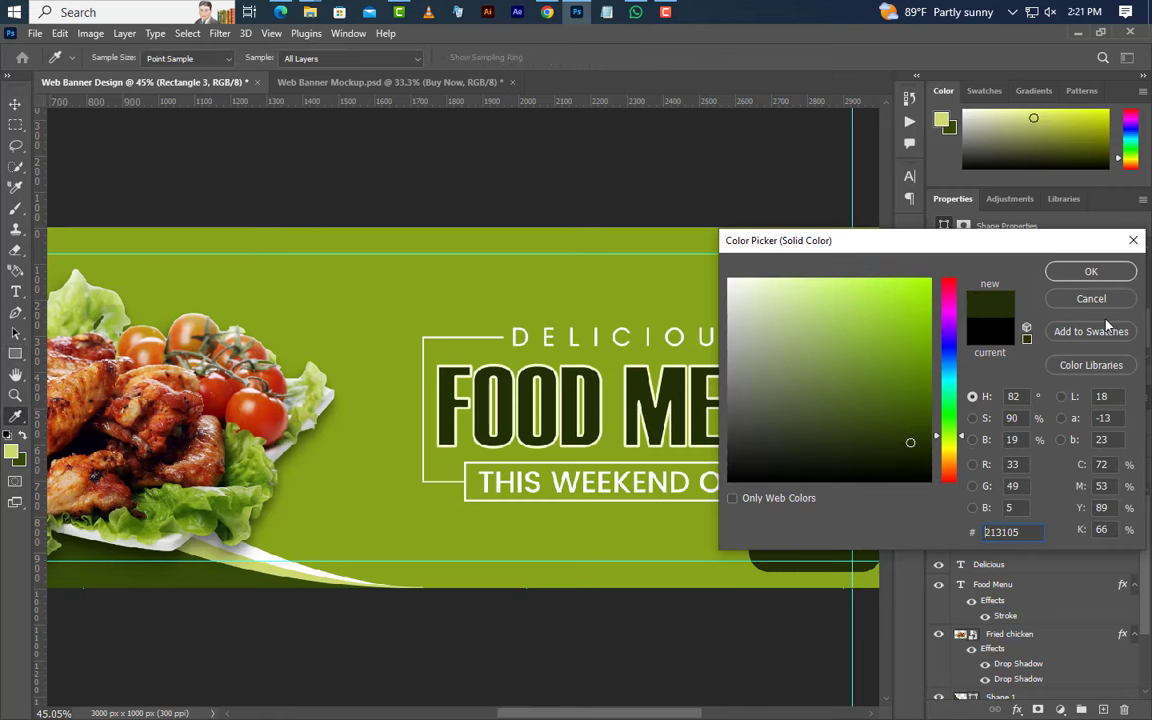
{"action": "key", "text": "Return"}
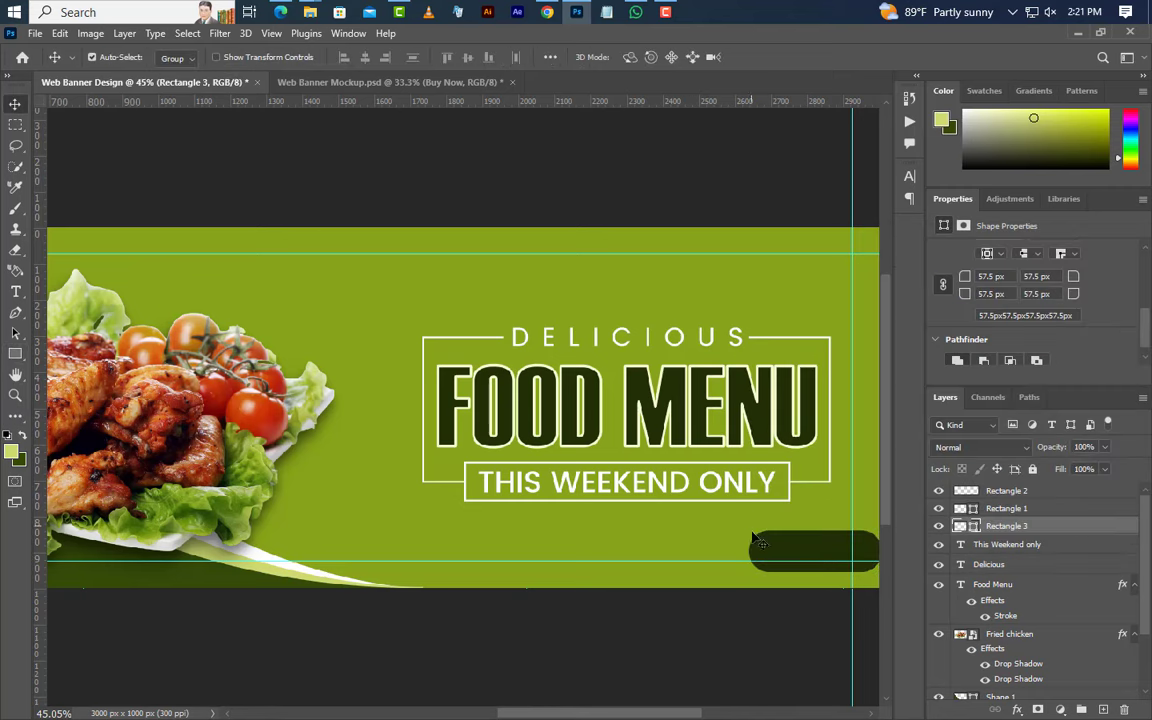
{"action": "left_click_drag", "start_coordinate": [787, 545], "coordinate": [764, 537]}
Step: Add the white text BUY NOW on a new layer over the dark rounded button
{"action": "left_click", "coordinate": [15, 290]}
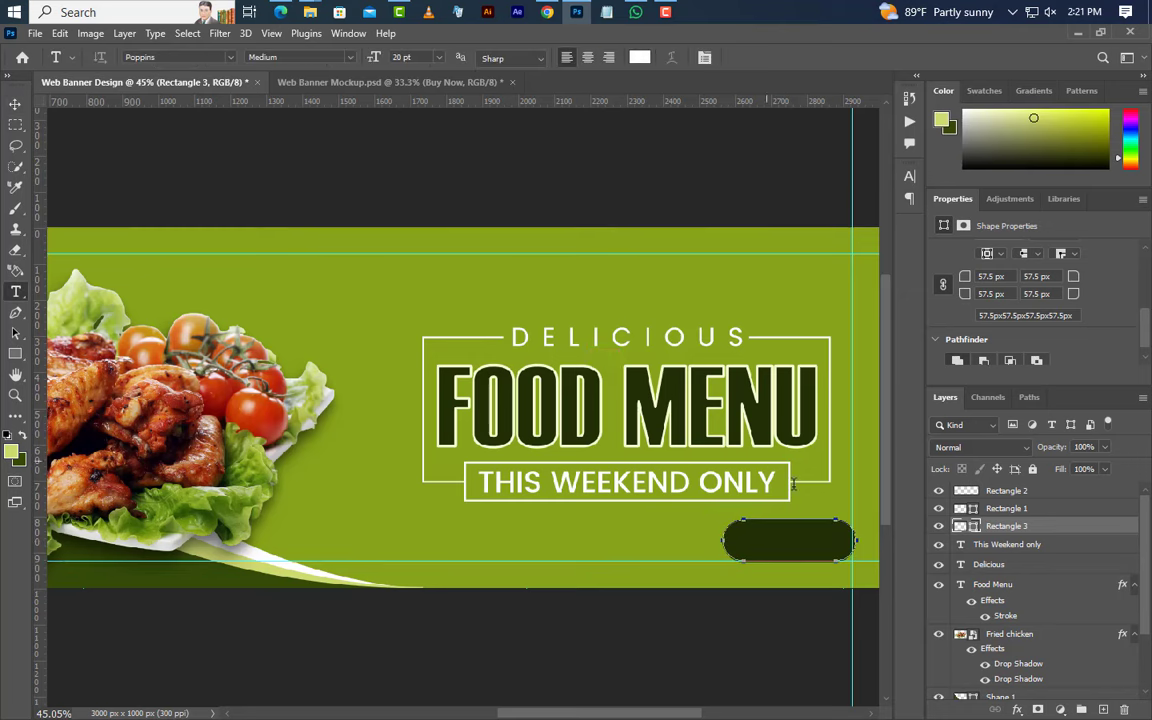
{"action": "key", "text": "ctrl+shift+alt+n"}
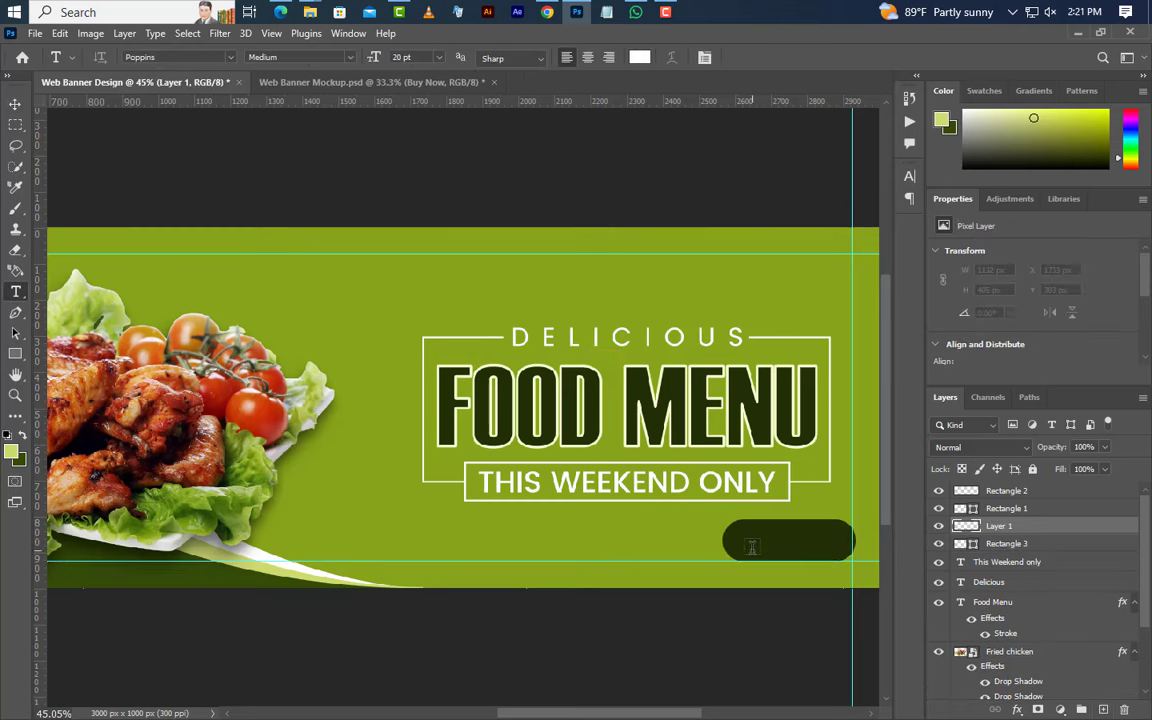
{"action": "left_click", "coordinate": [745, 548]}
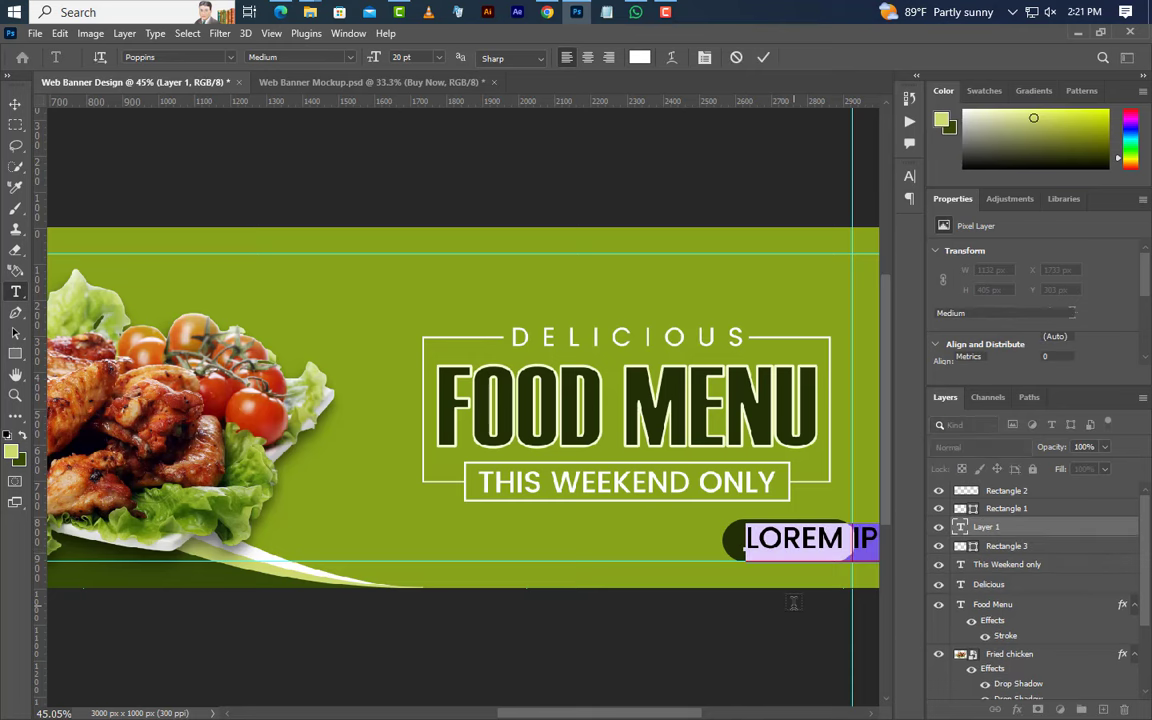
{"action": "type", "text": "BUY"}
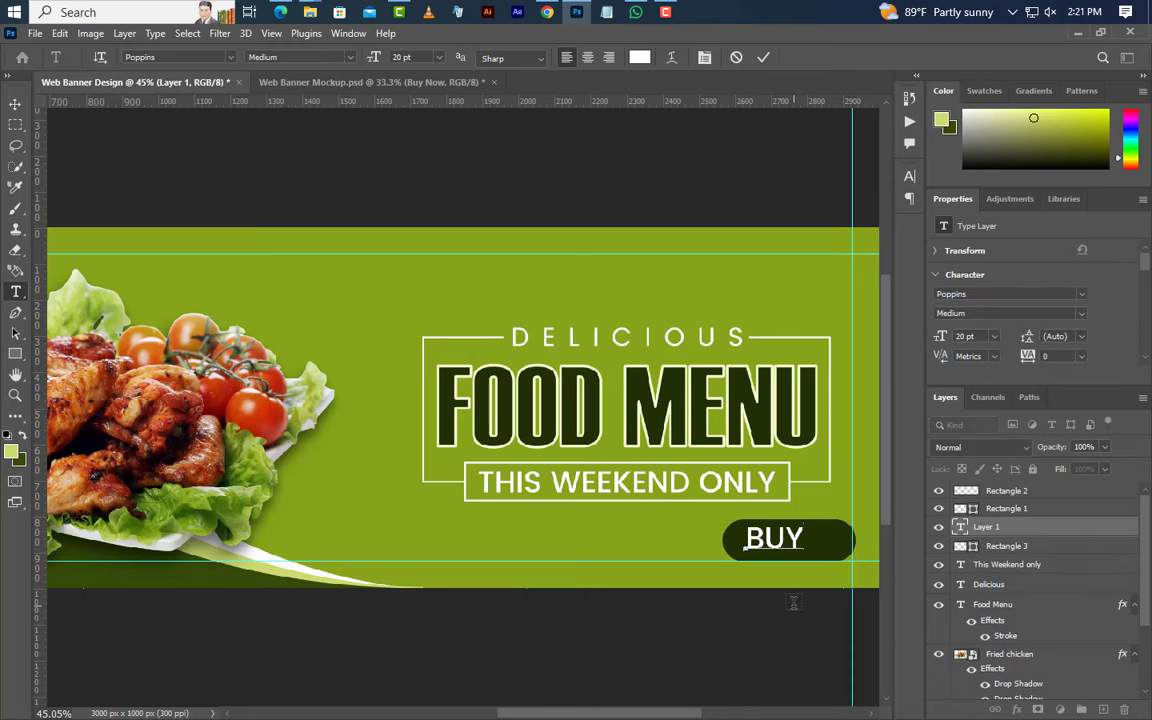
{"action": "type", "text": " NOW"}
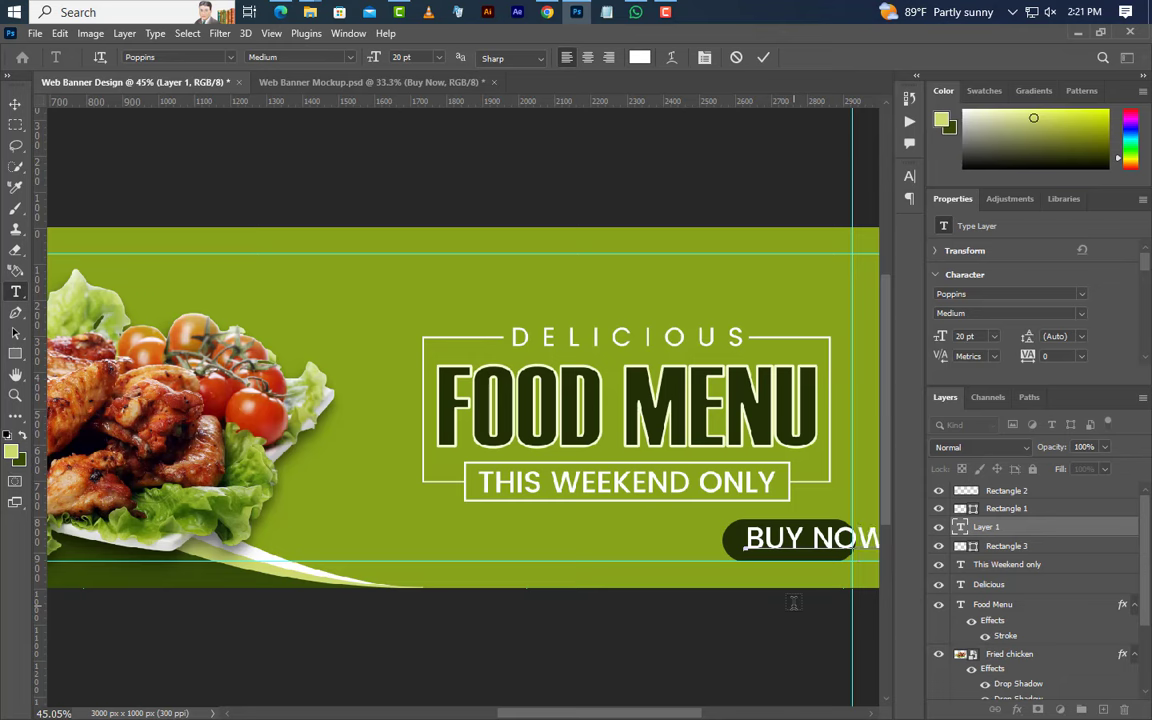
Step: Set the BUY NOW text to 13.5 pt and Poppins SemiBold
{"action": "left_click", "coordinate": [966, 337]}
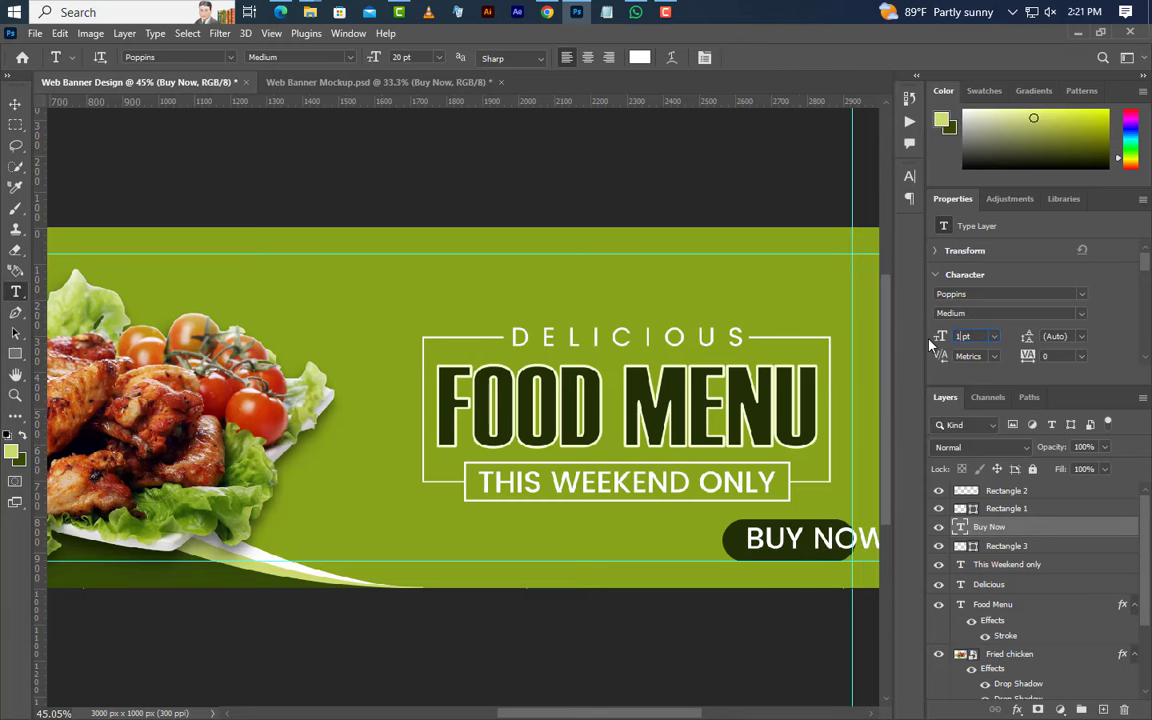
{"action": "type", "text": "13.5"}
{"action": "key", "text": "Return"}
{"action": "left_click", "coordinate": [1079, 315]}
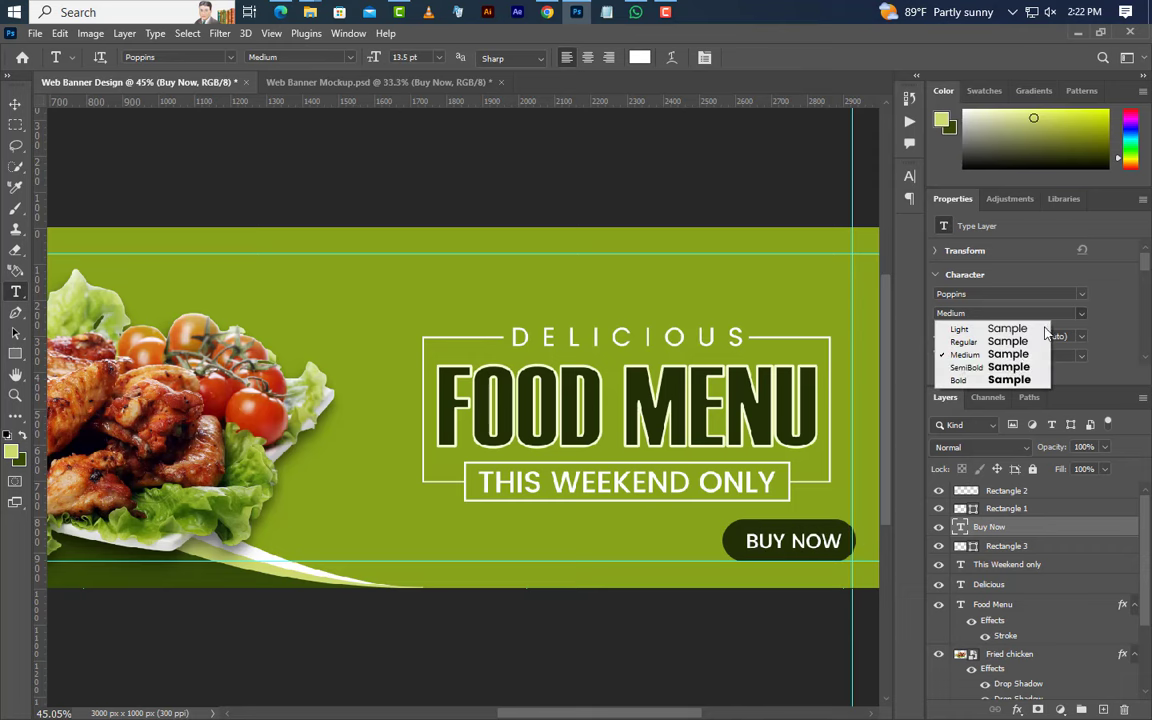
{"action": "left_click", "coordinate": [966, 369]}
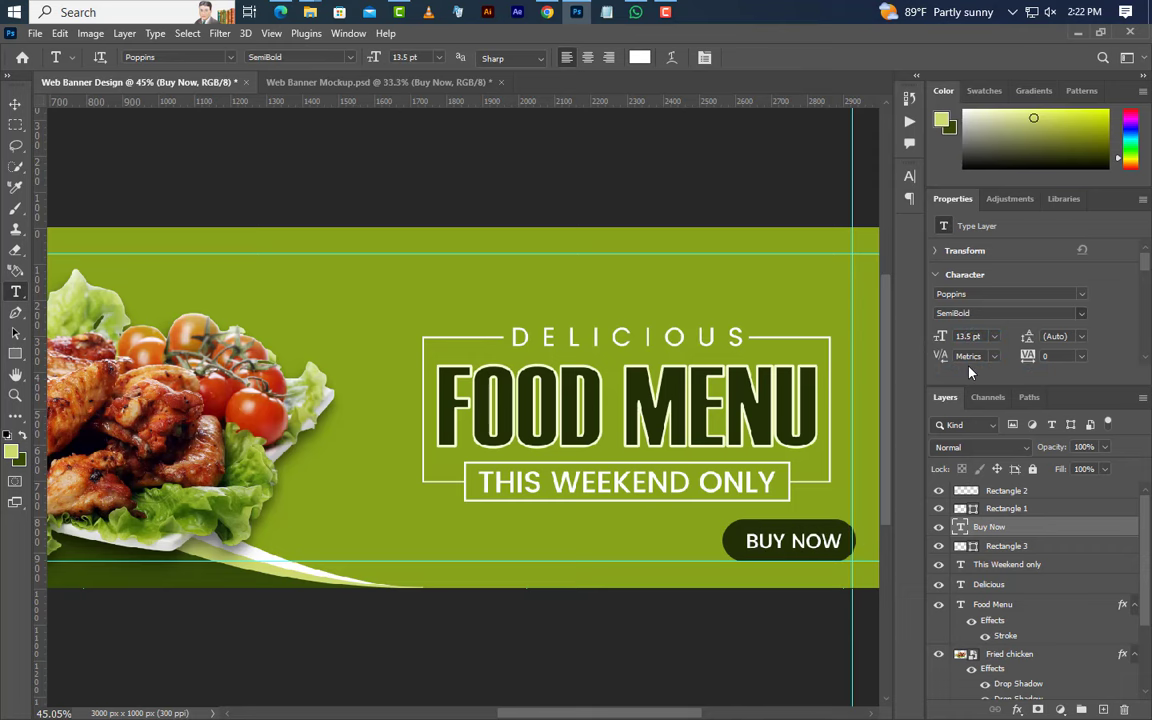
Step: Center the BUY NOW text horizontally and vertically on the rounded button, using the button outline as a selection, and deselect
{"action": "left_click", "coordinate": [974, 548], "text": "ctrl"}
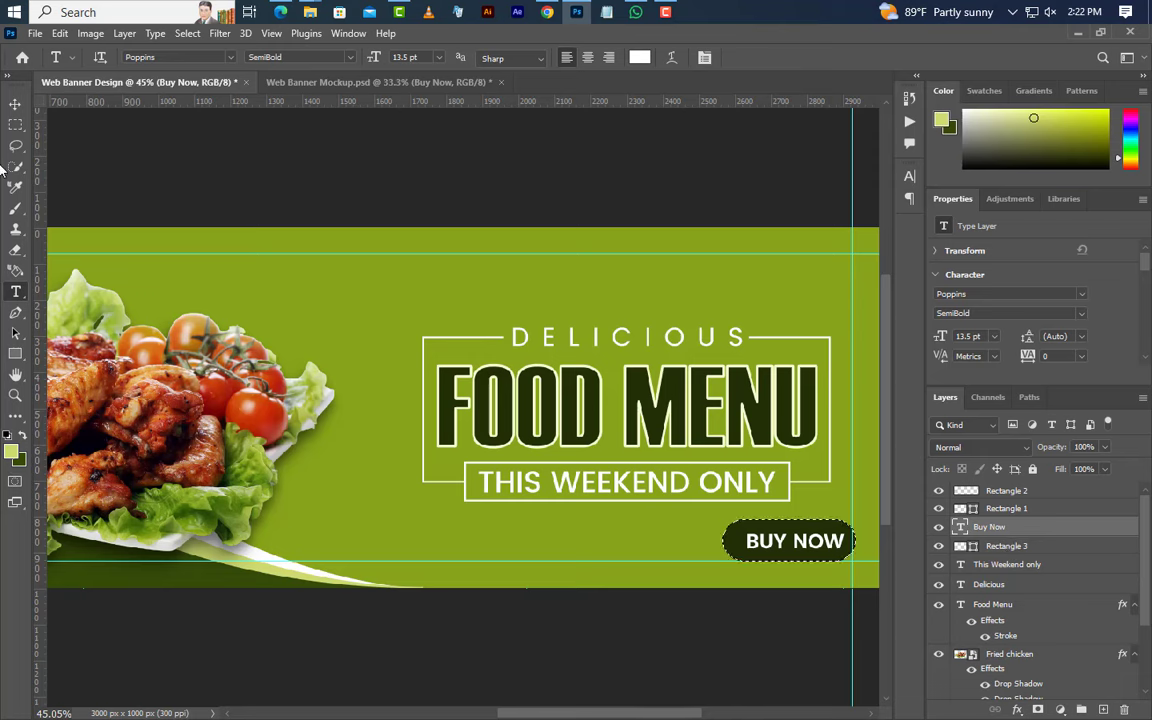
{"action": "key", "text": "v"}
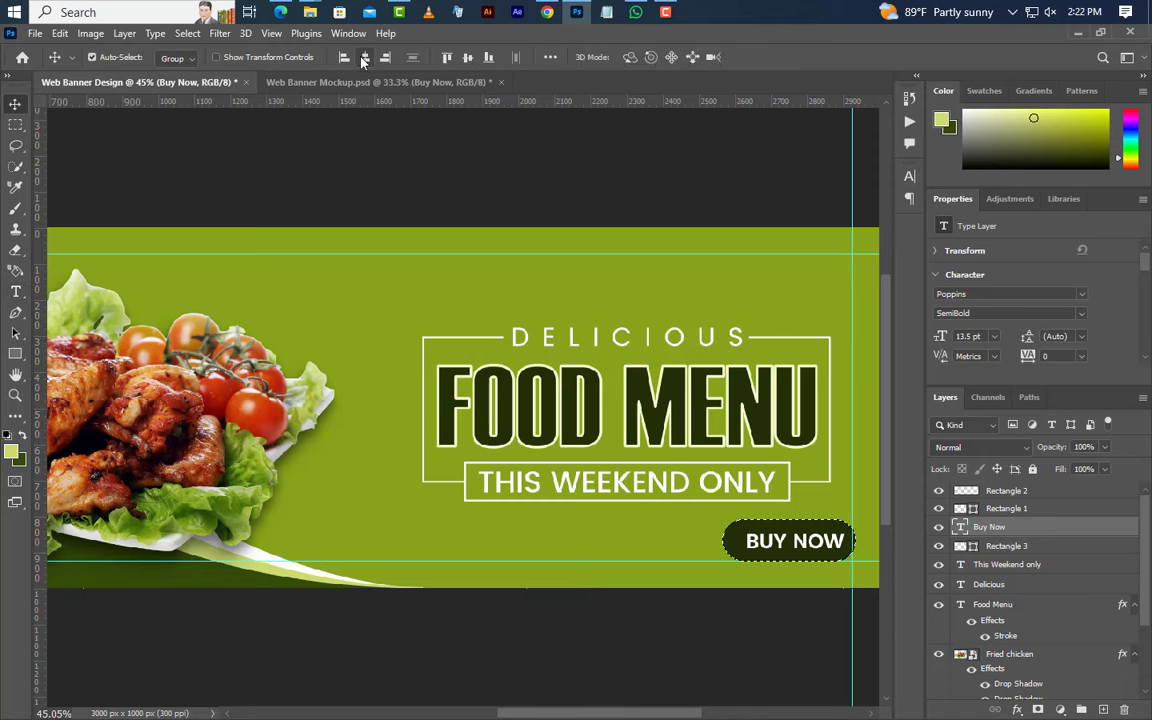
{"action": "left_click", "coordinate": [468, 59]}
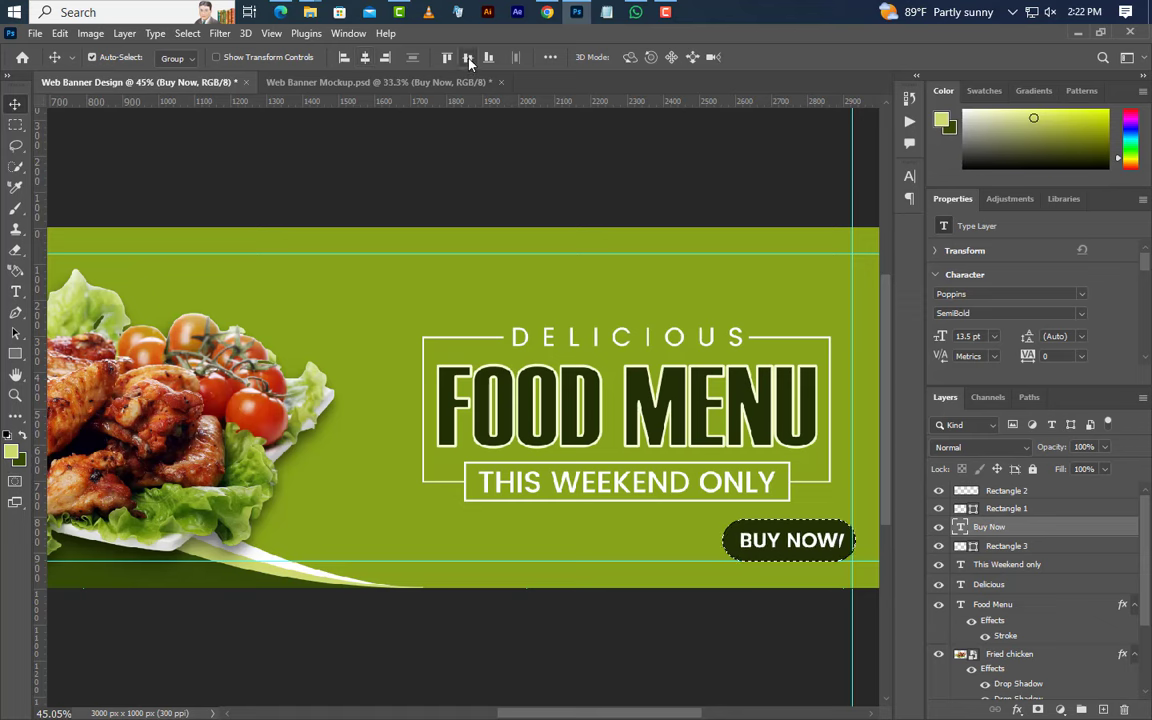
{"action": "left_click", "coordinate": [187, 33]}
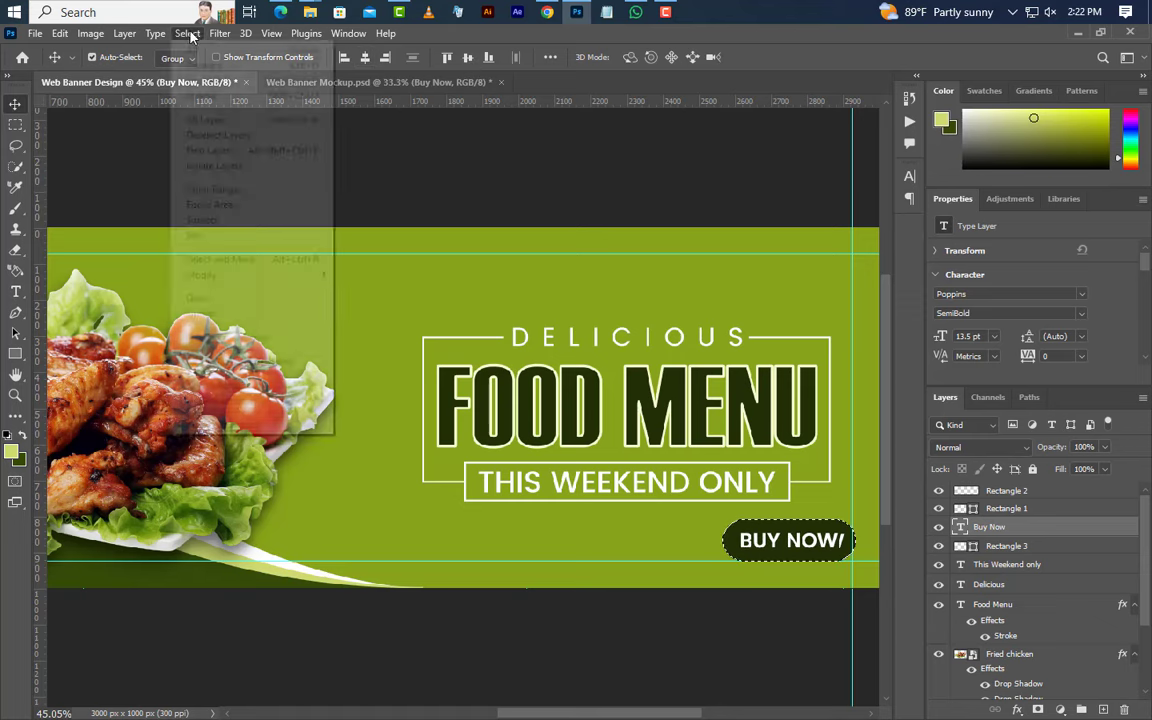
{"action": "left_click", "coordinate": [200, 60]}
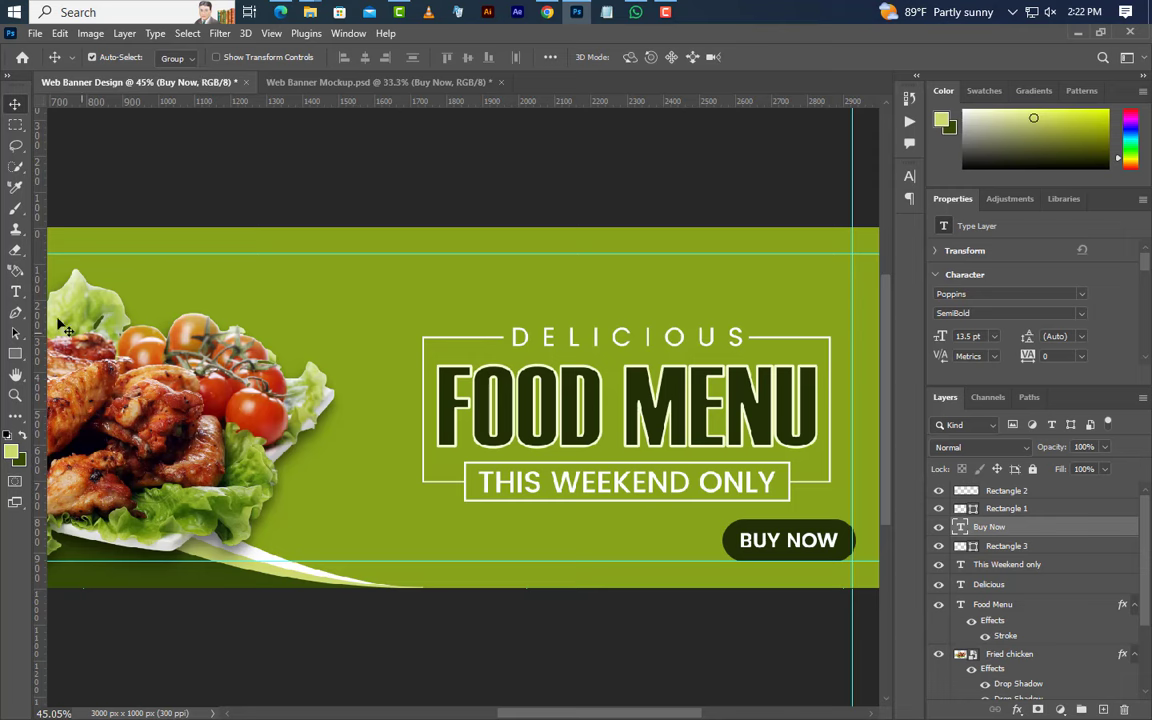
{"action": "left_click", "coordinate": [15, 291]}
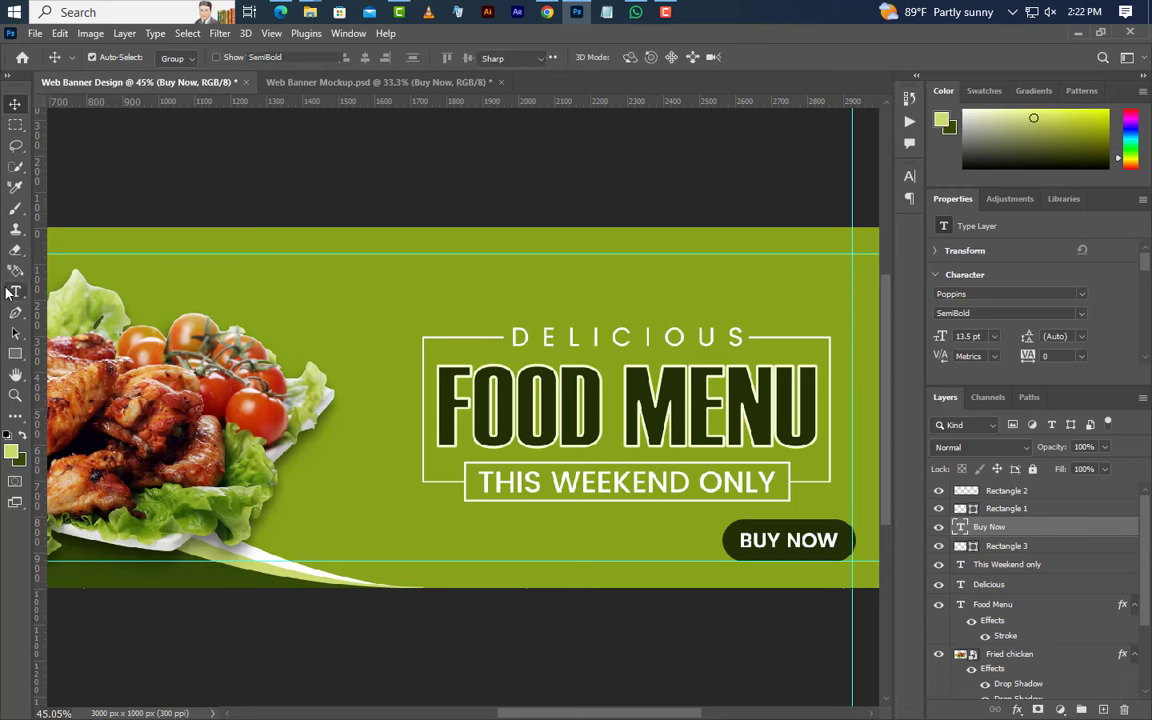
{"action": "left_click", "coordinate": [423, 544]}
{"action": "type", "text": "www"}
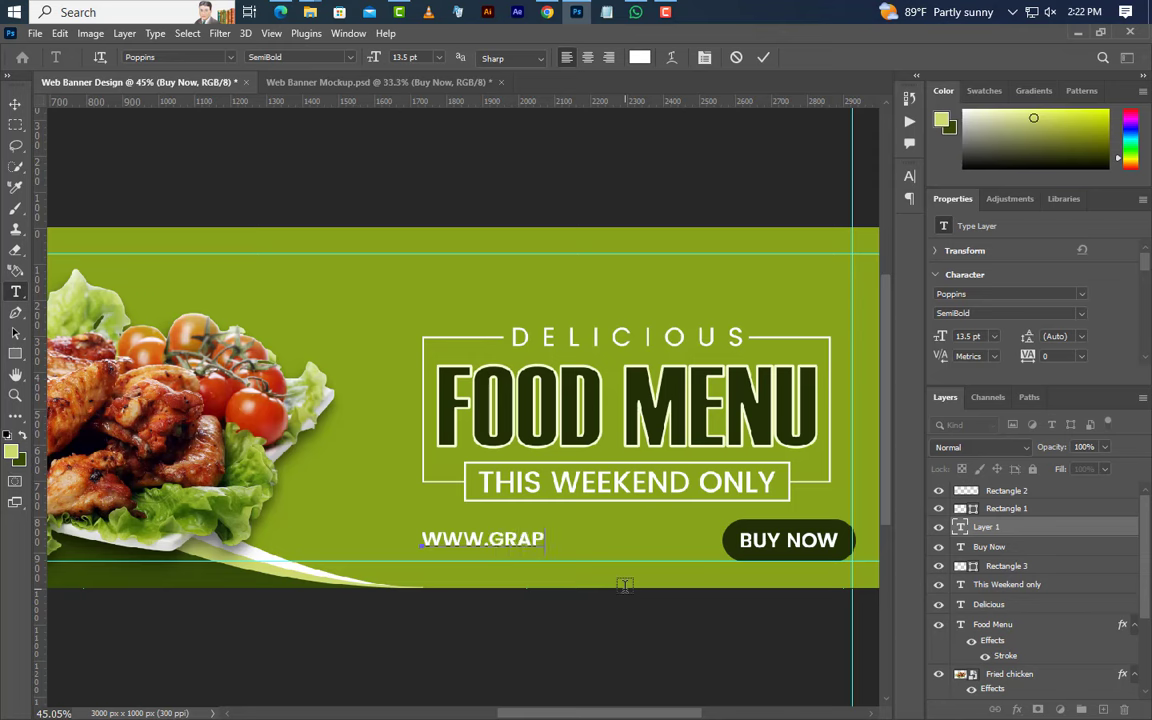
{"action": "type", "text": ".graphics"}
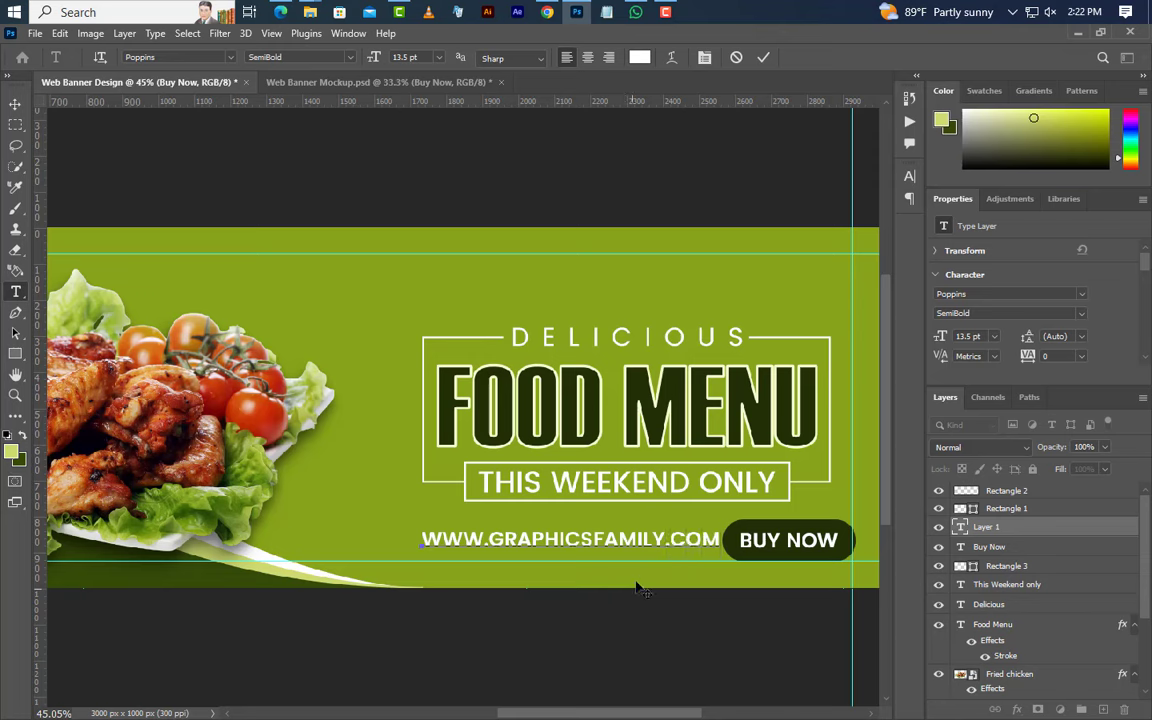
Step: Change the website text to the Regular weight and turn off All Caps
{"action": "left_click", "coordinate": [1080, 314]}
{"action": "left_click", "coordinate": [975, 338]}
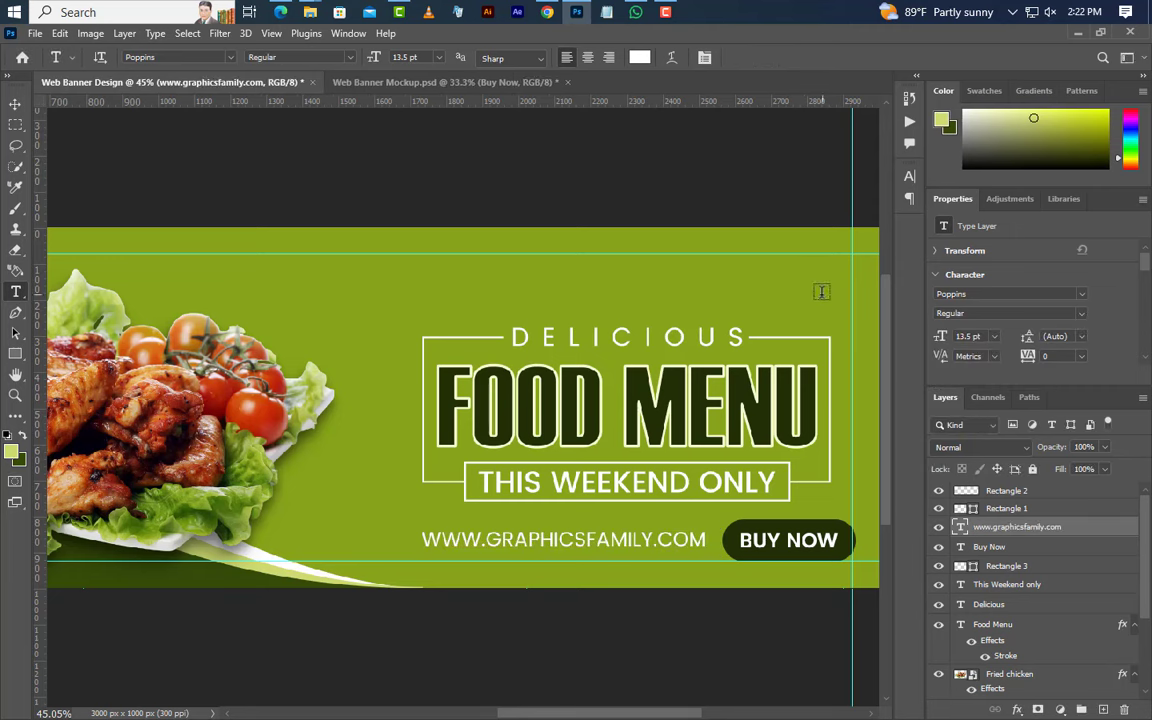
{"action": "left_click", "coordinate": [914, 178]}
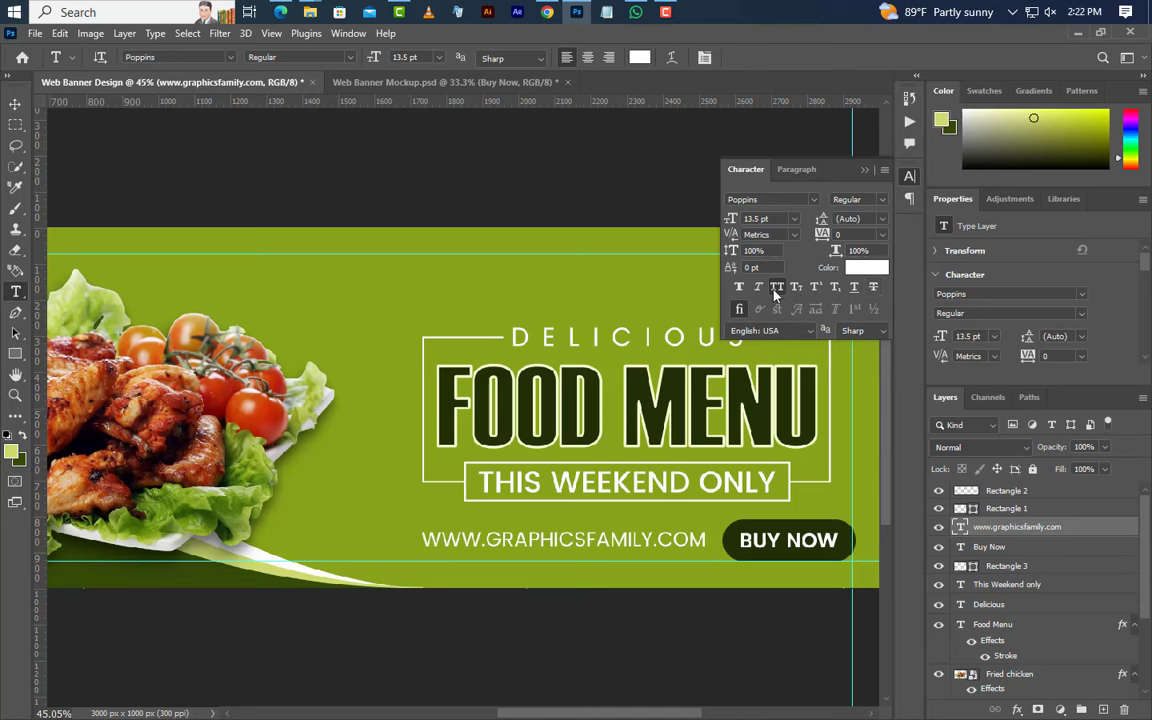
{"action": "left_click", "coordinate": [777, 288]}
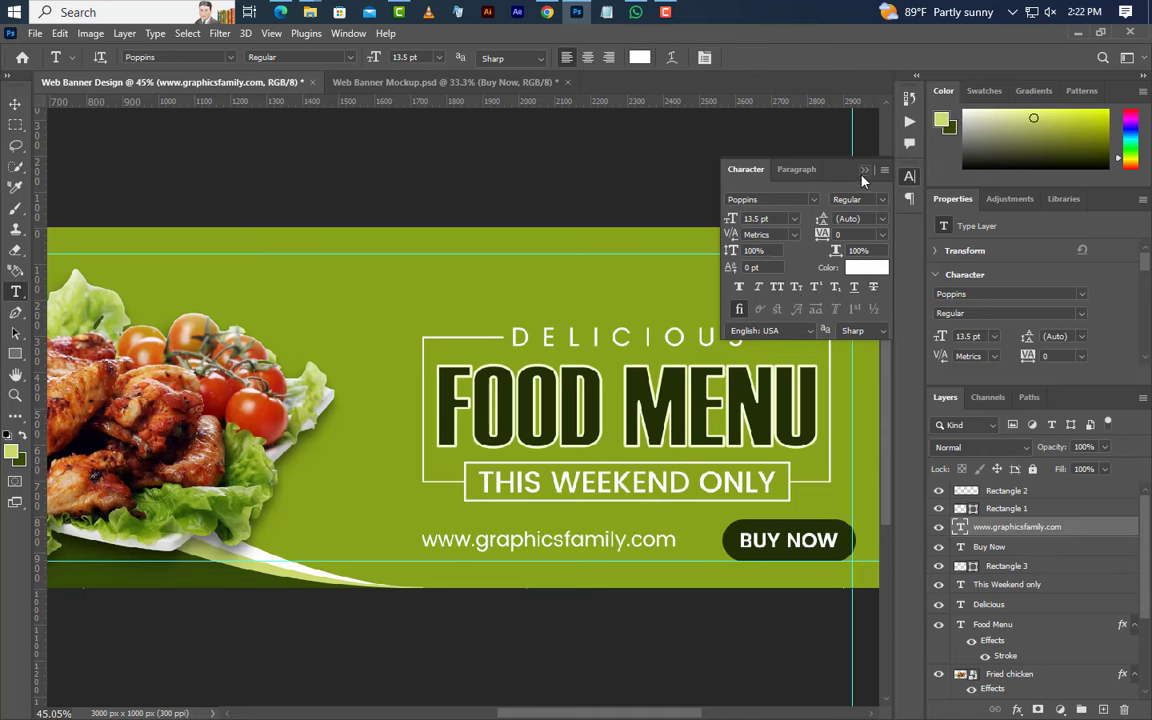
{"action": "left_click", "coordinate": [775, 154]}
{"action": "key", "text": "v"}
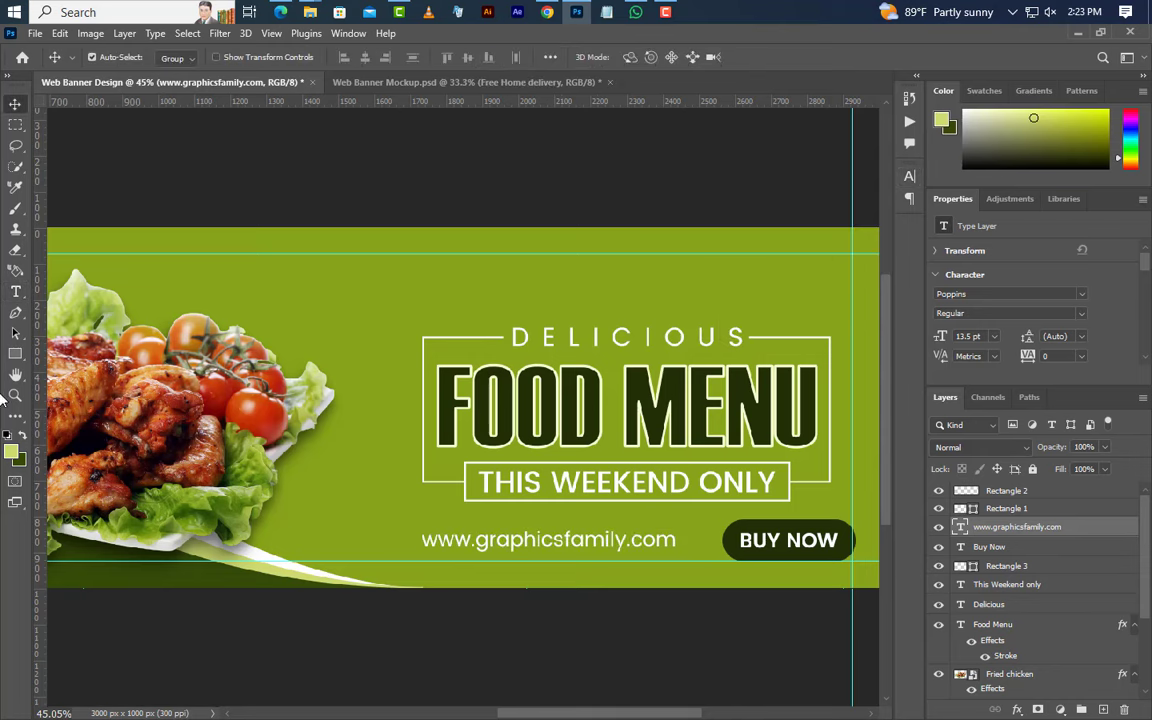
Step: Add the two-line text Free Home Delivery in the empty green area above the food image and the large frame
{"action": "left_click", "coordinate": [15, 291]}
{"action": "left_click", "coordinate": [360, 283]}
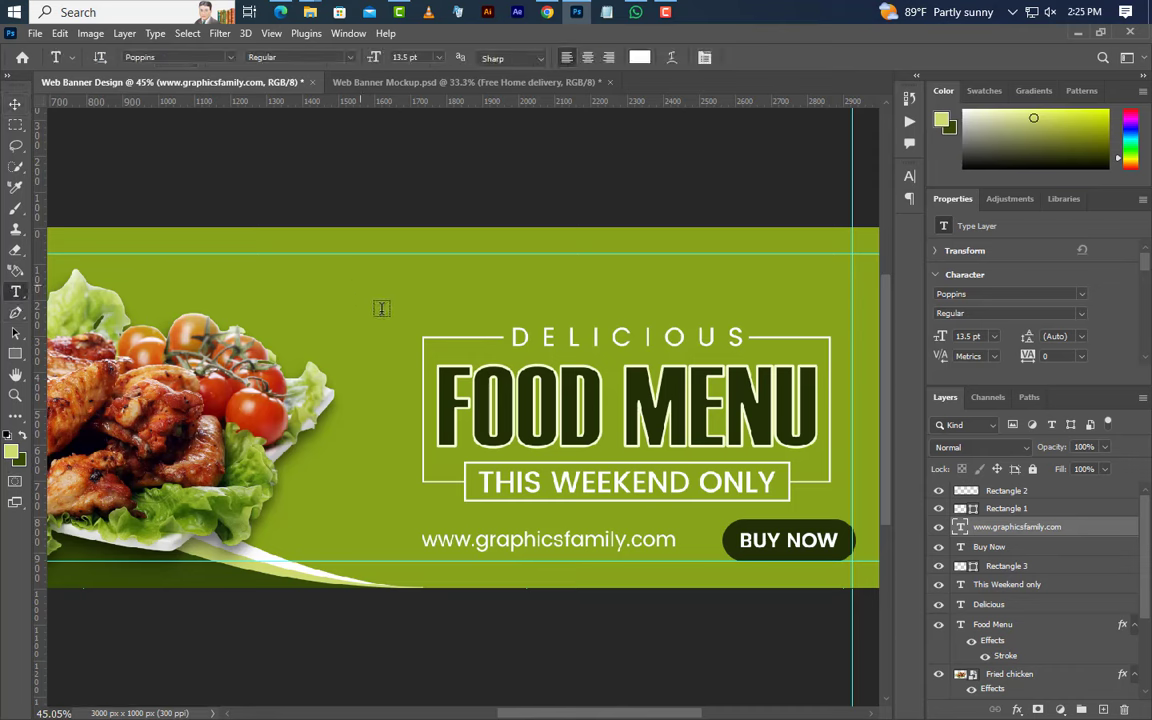
{"action": "type", "text": "Free Home"}
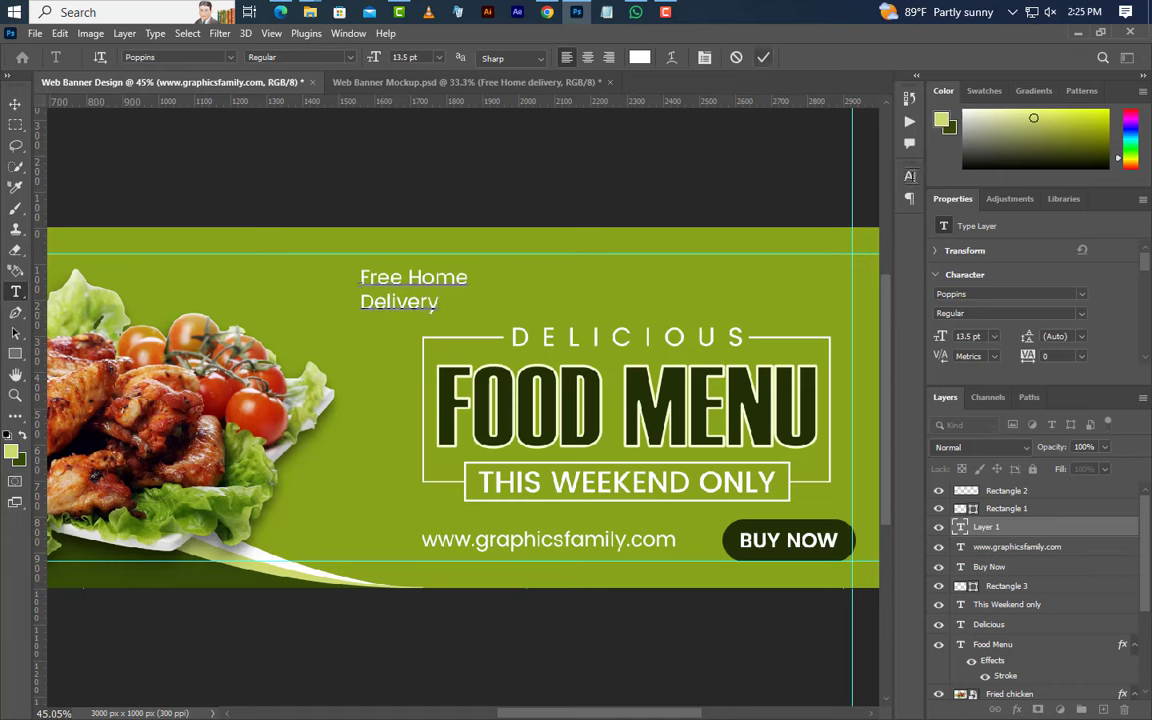
Step: Set the Free Home Delivery text to the Medium weight and All Caps
{"action": "left_click", "coordinate": [909, 175]}
{"action": "left_click", "coordinate": [882, 199]}
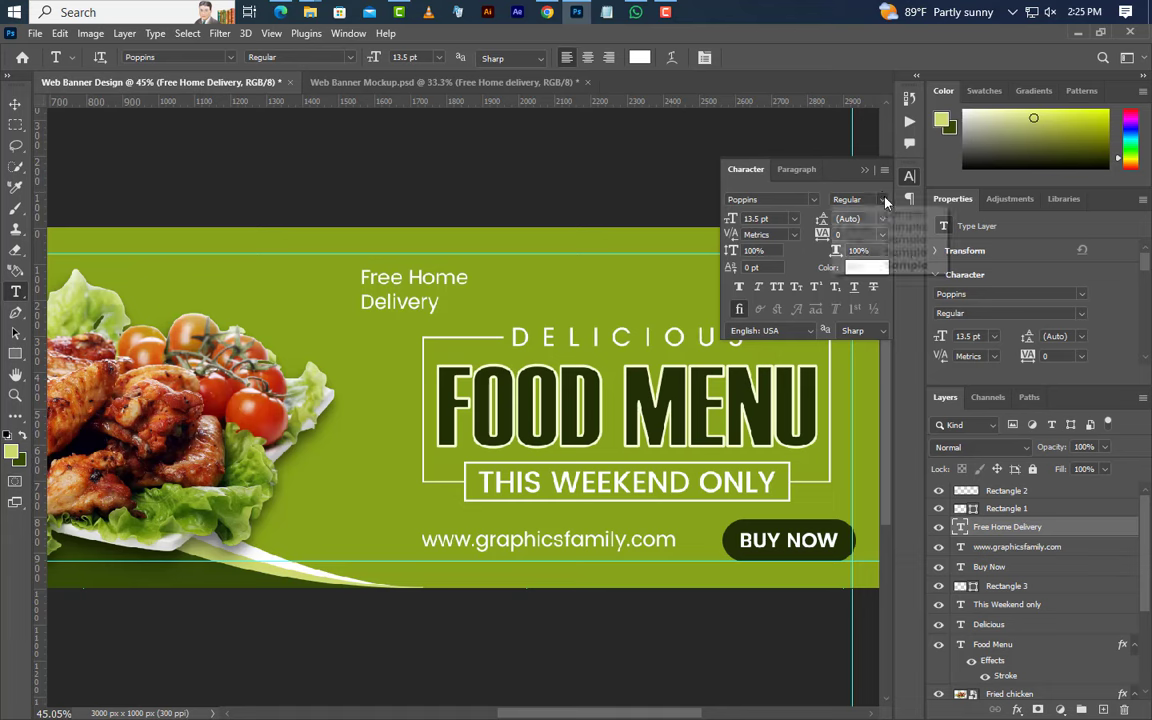
{"action": "left_click", "coordinate": [855, 237]}
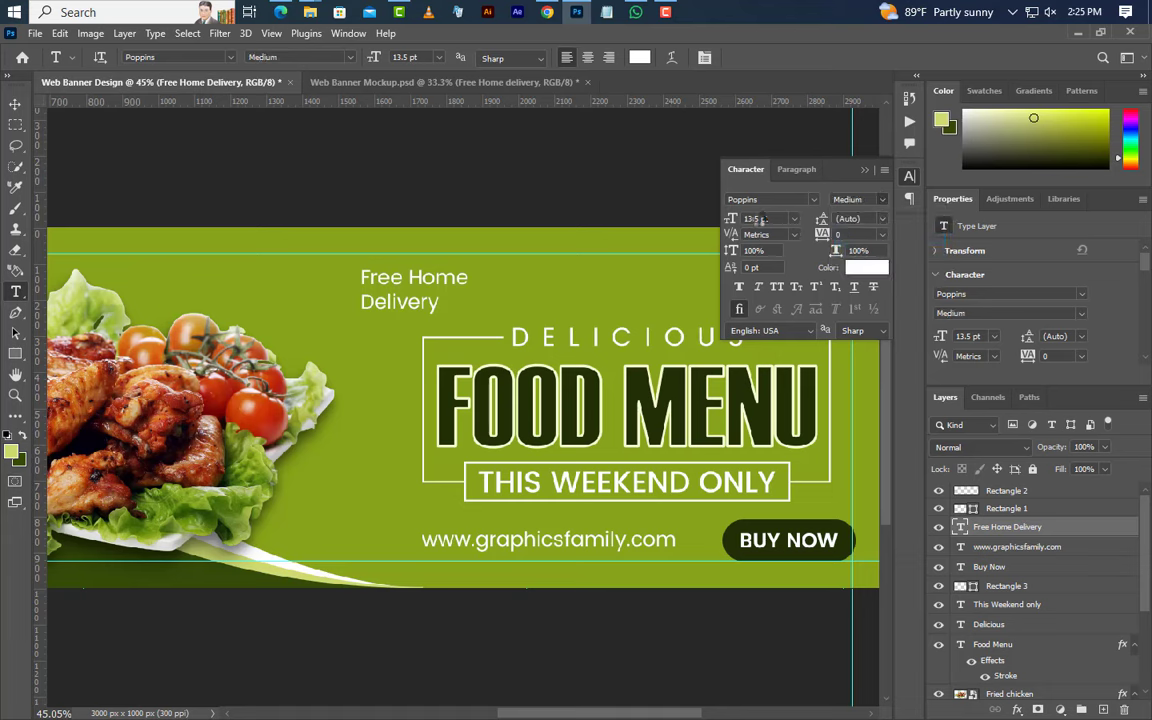
{"action": "left_click", "coordinate": [752, 221]}
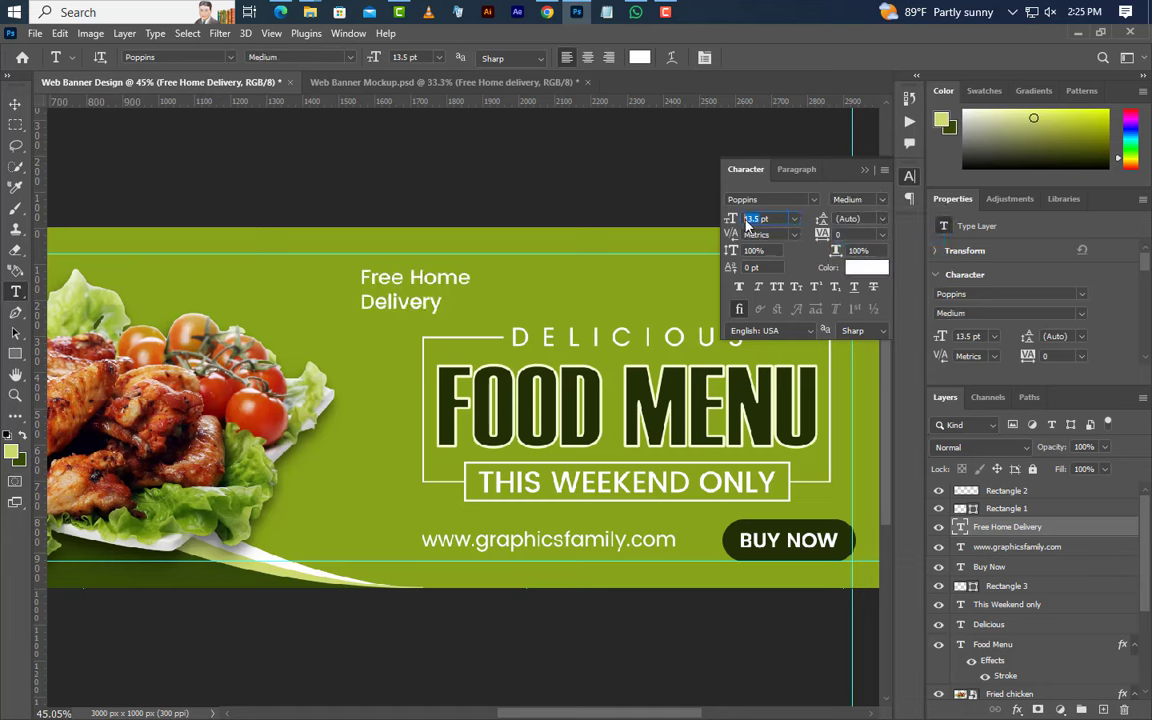
{"action": "left_click", "coordinate": [777, 288]}
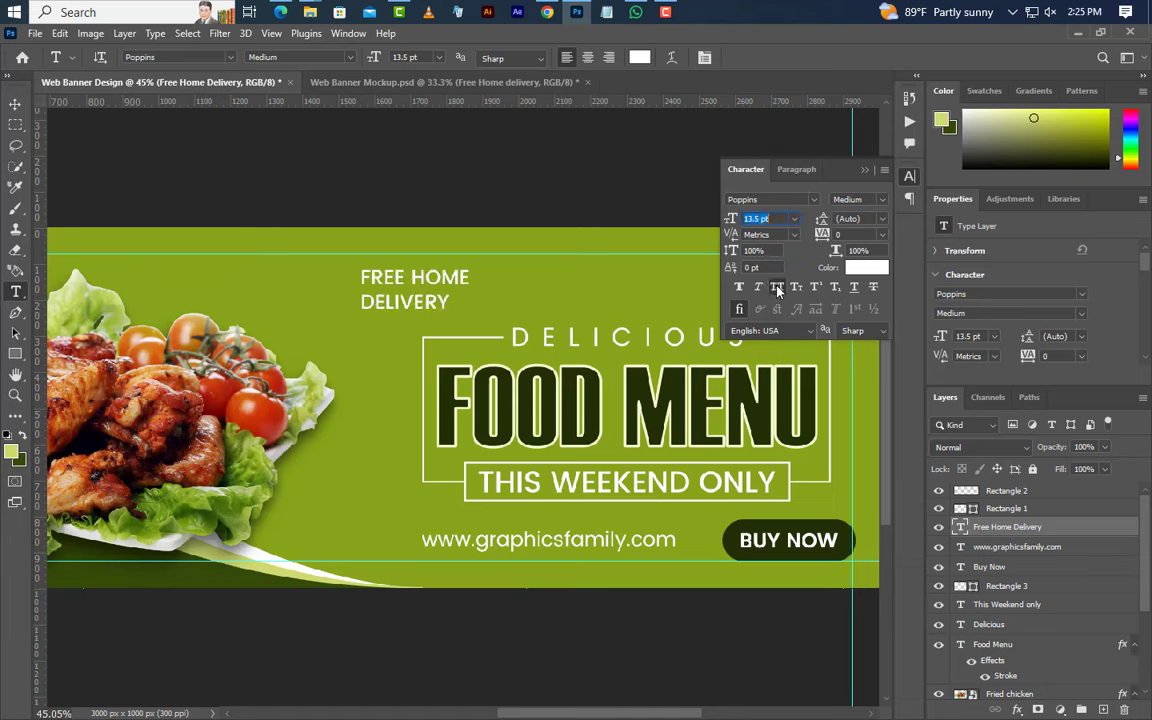
Step: Format the word DELIVERY as SemiBold at 18 pt in the dark green sampled from the FOOD MENU lettering
{"action": "left_click_drag", "start_coordinate": [360, 302], "coordinate": [589, 314]}
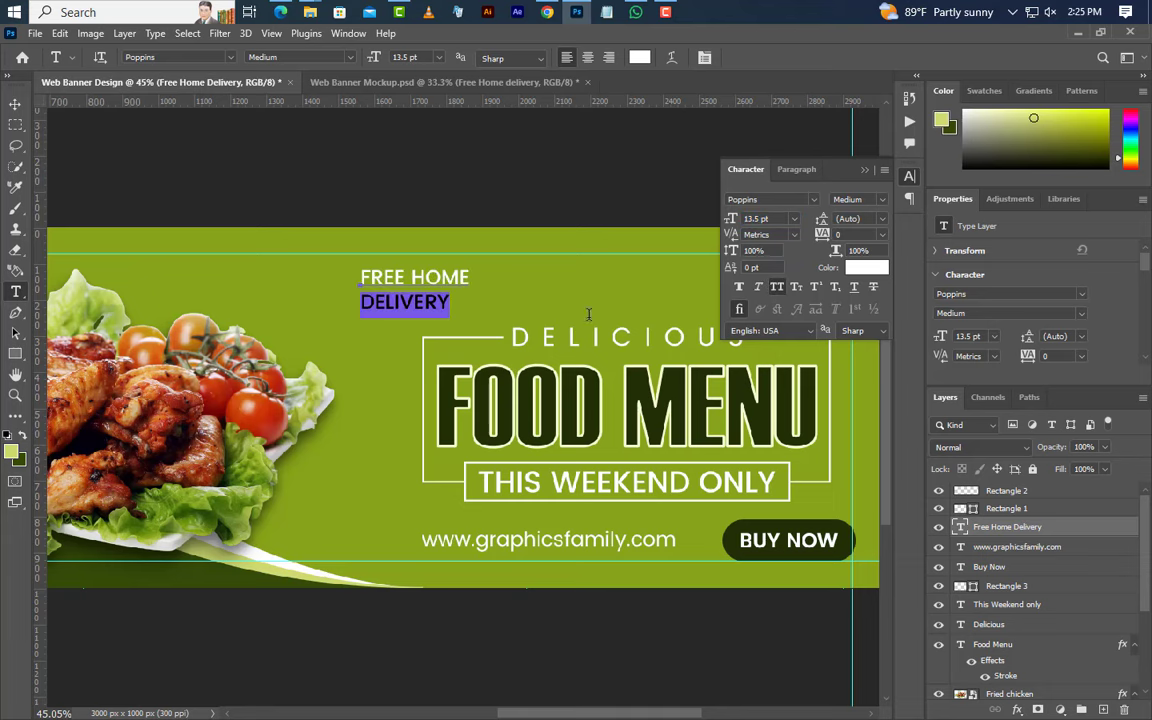
{"action": "left_click", "coordinate": [868, 267]}
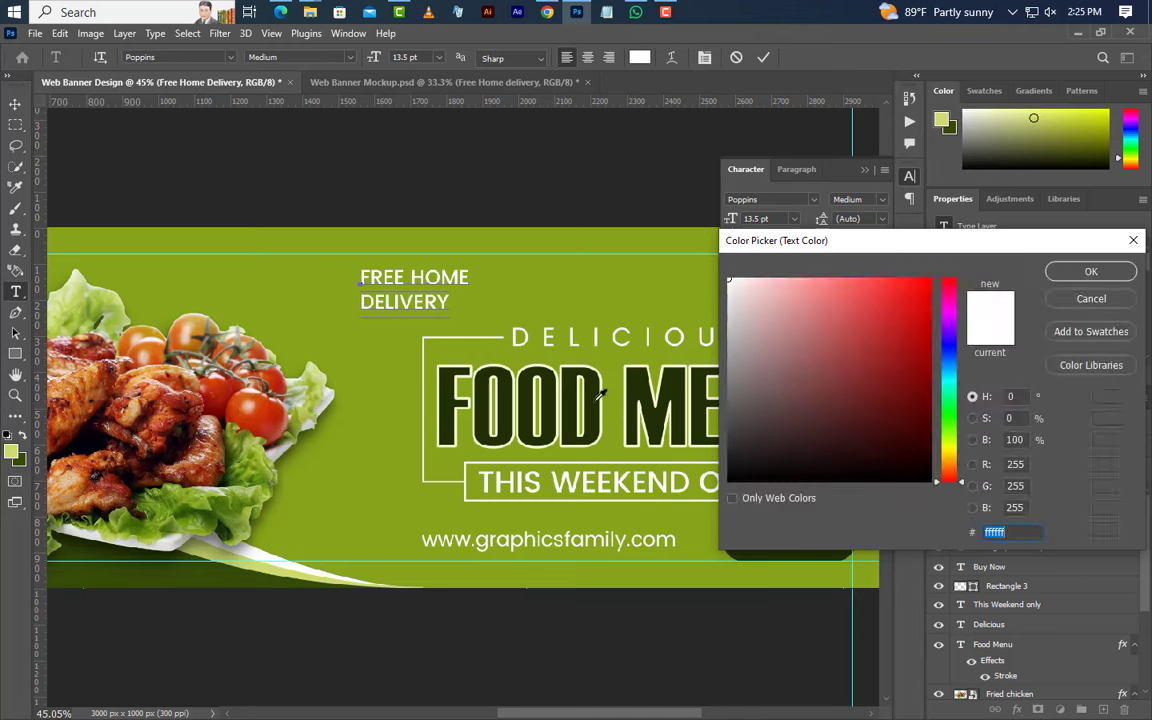
{"action": "left_click", "coordinate": [1091, 271]}
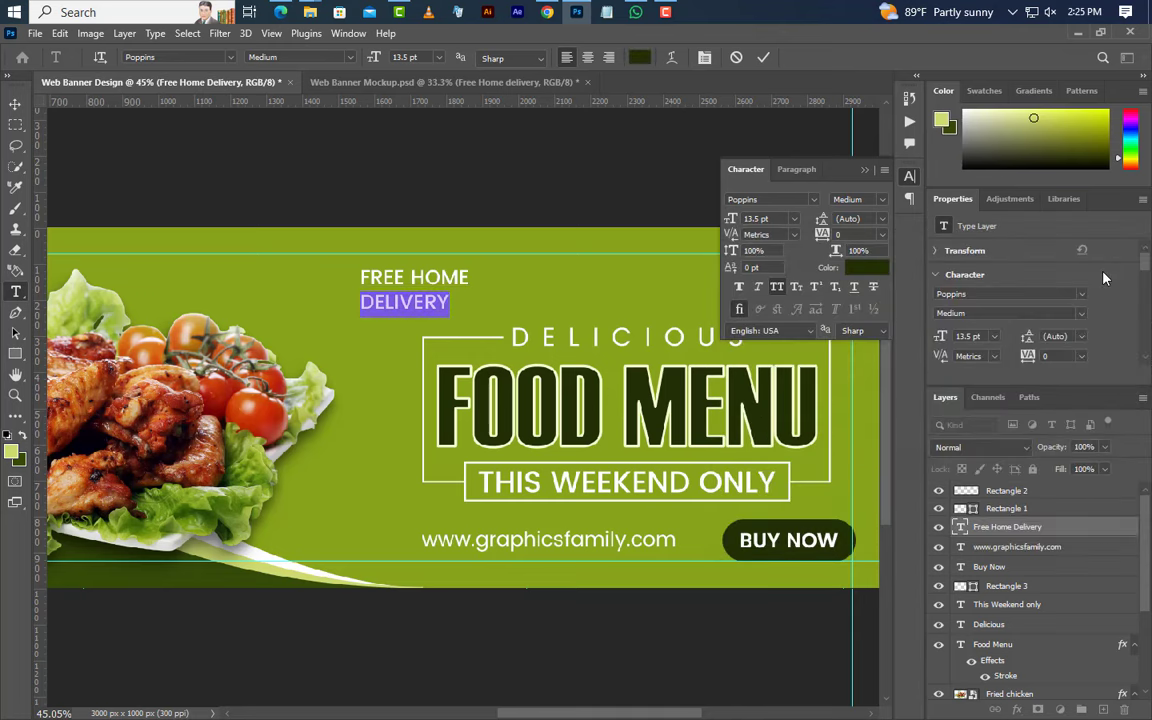
{"action": "left_click", "coordinate": [880, 199]}
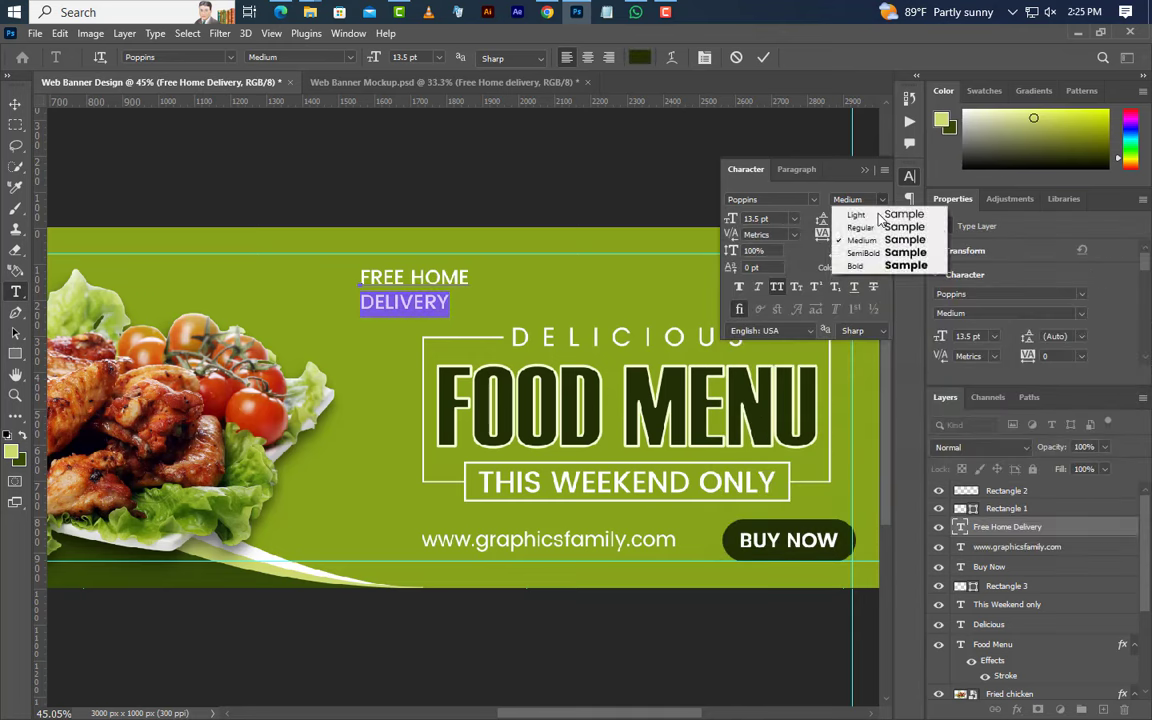
{"action": "left_click", "coordinate": [873, 256]}
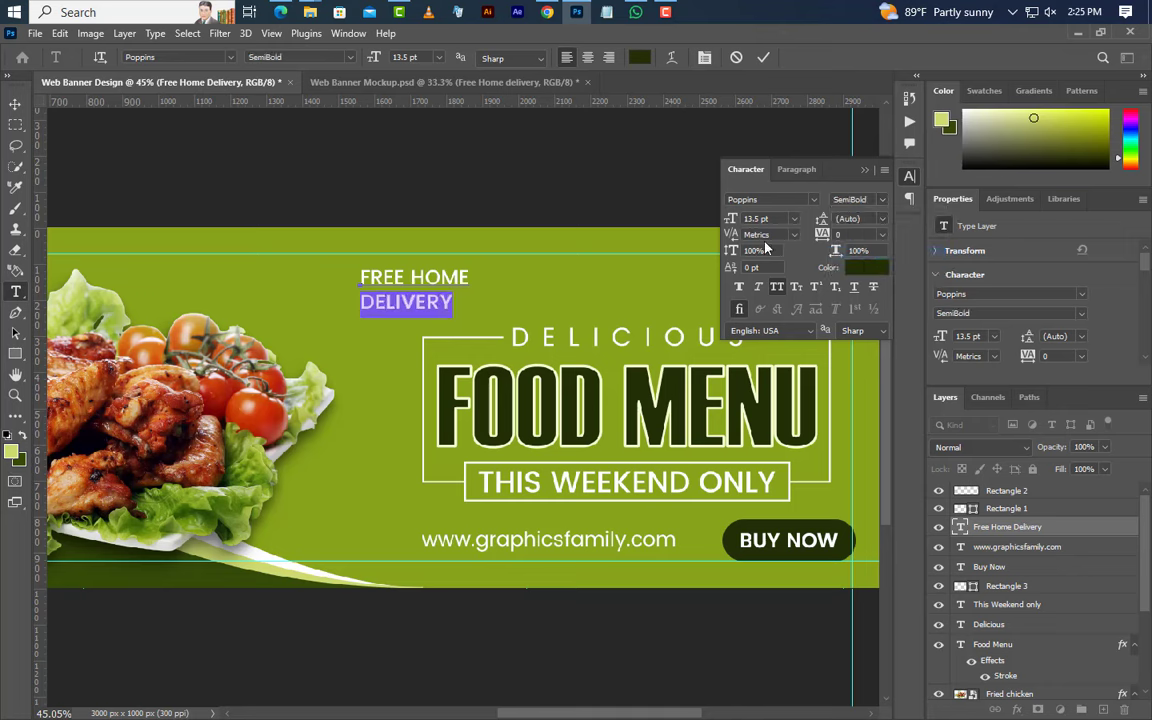
{"action": "type", "text": "18"}
{"action": "key", "text": "Return"}
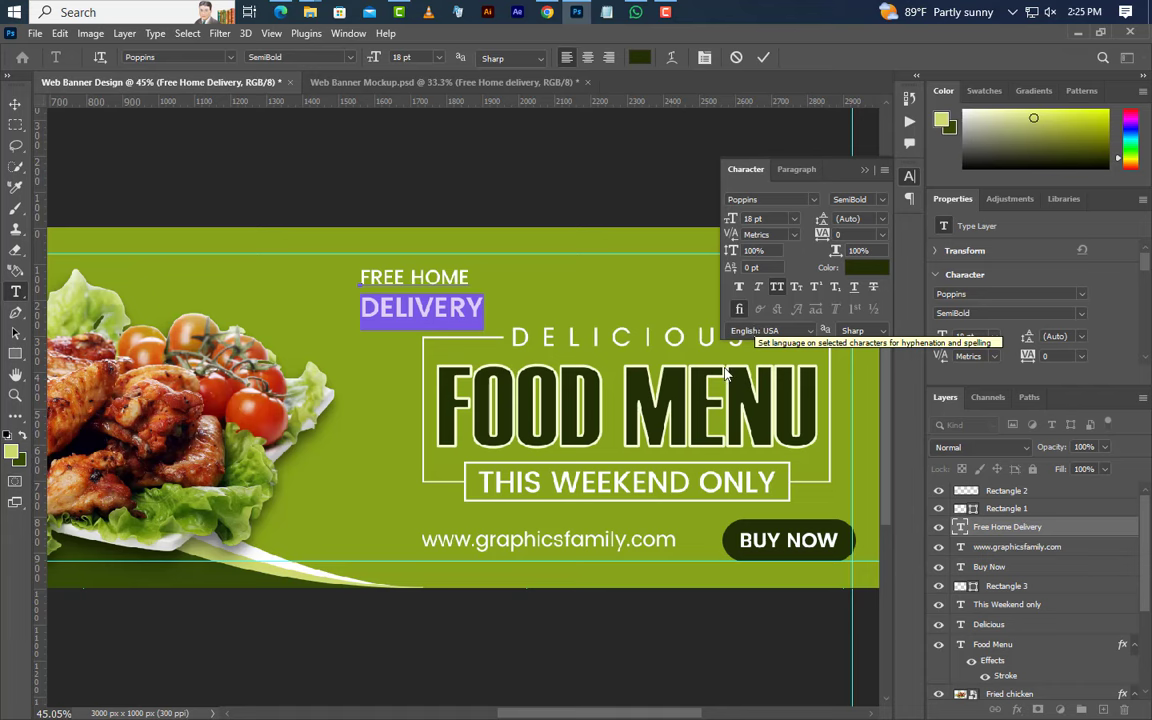
Step: Set the leading of both Free Home Delivery lines to 17 pt and commit the text
{"action": "left_click", "coordinate": [362, 276], "text": "shift"}
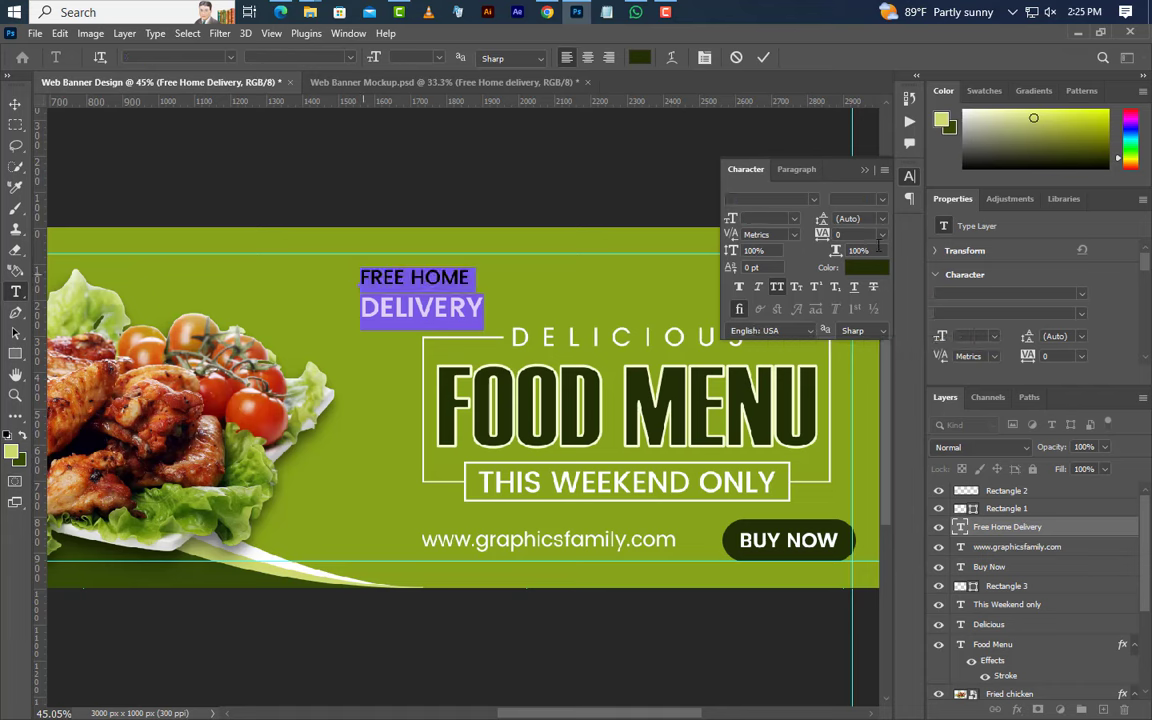
{"action": "left_click", "coordinate": [822, 222]}
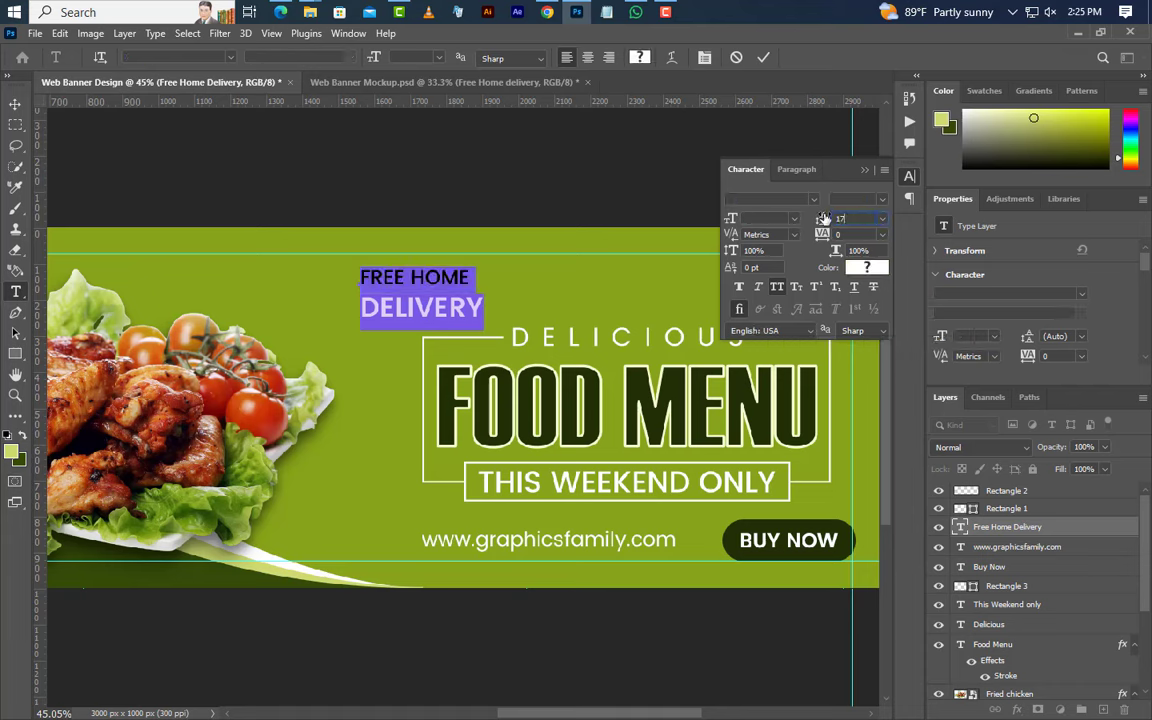
{"action": "key", "text": "Return"}
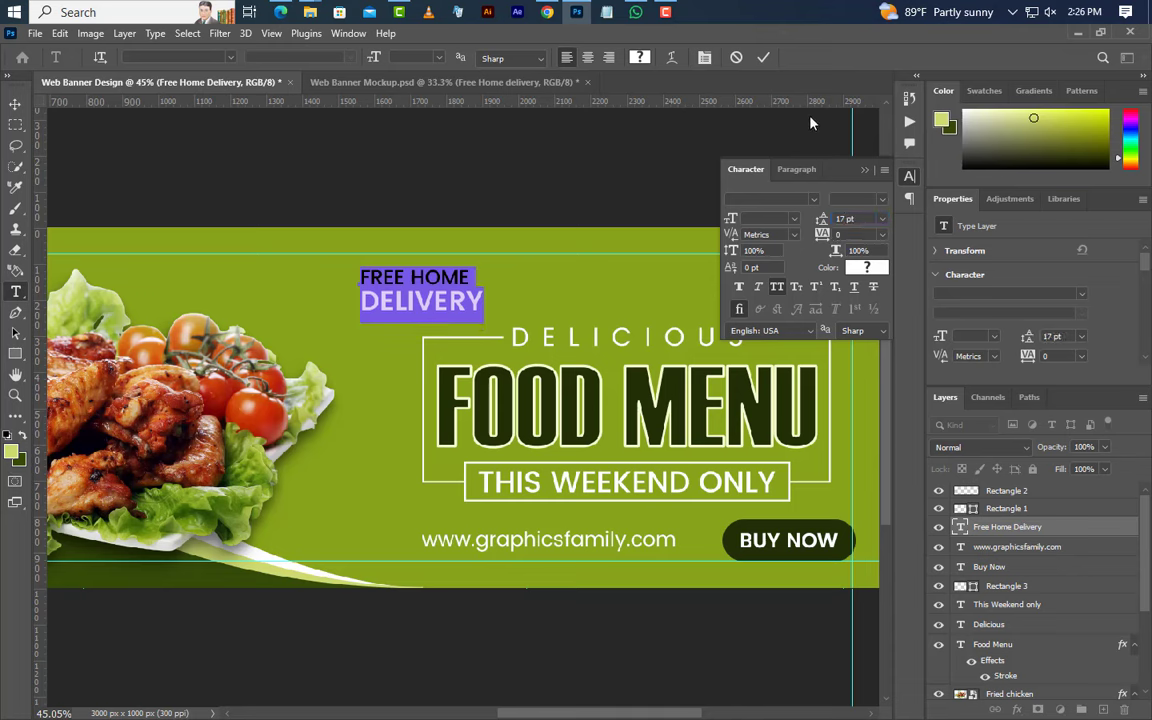
{"action": "left_click", "coordinate": [762, 60]}
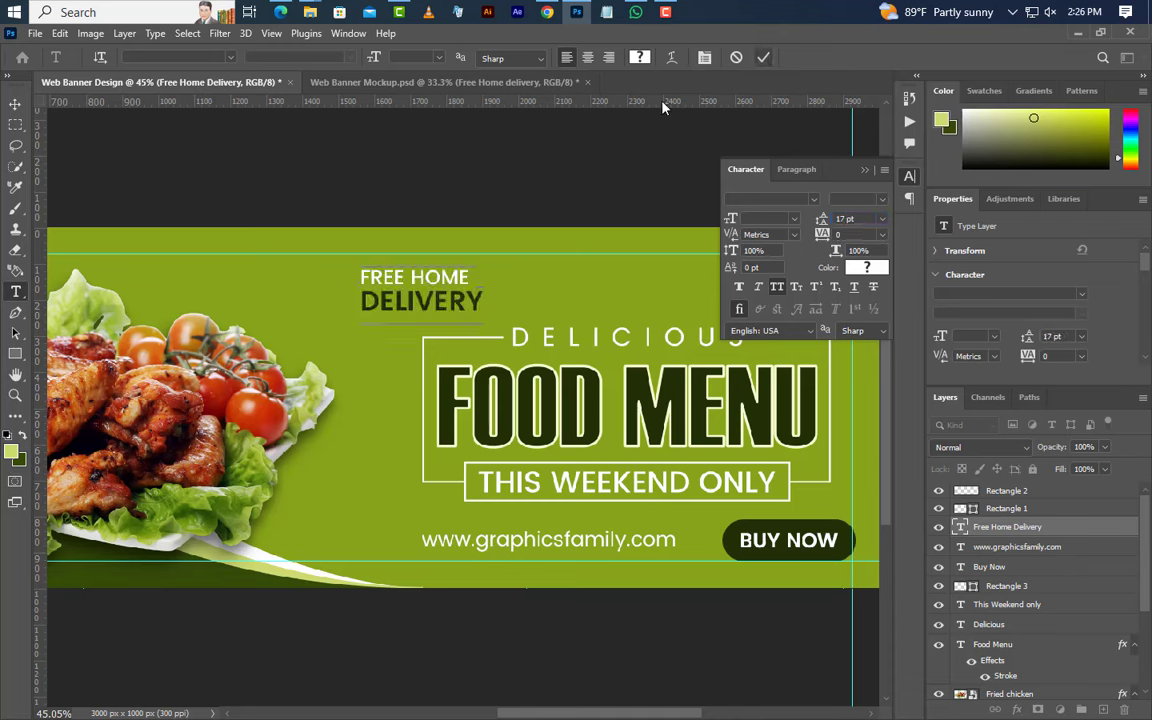
Step: Right-align the Free Home Delivery text and move it to the banner's upper-right corner against the vertical margin guide
{"action": "left_click", "coordinate": [609, 58]}
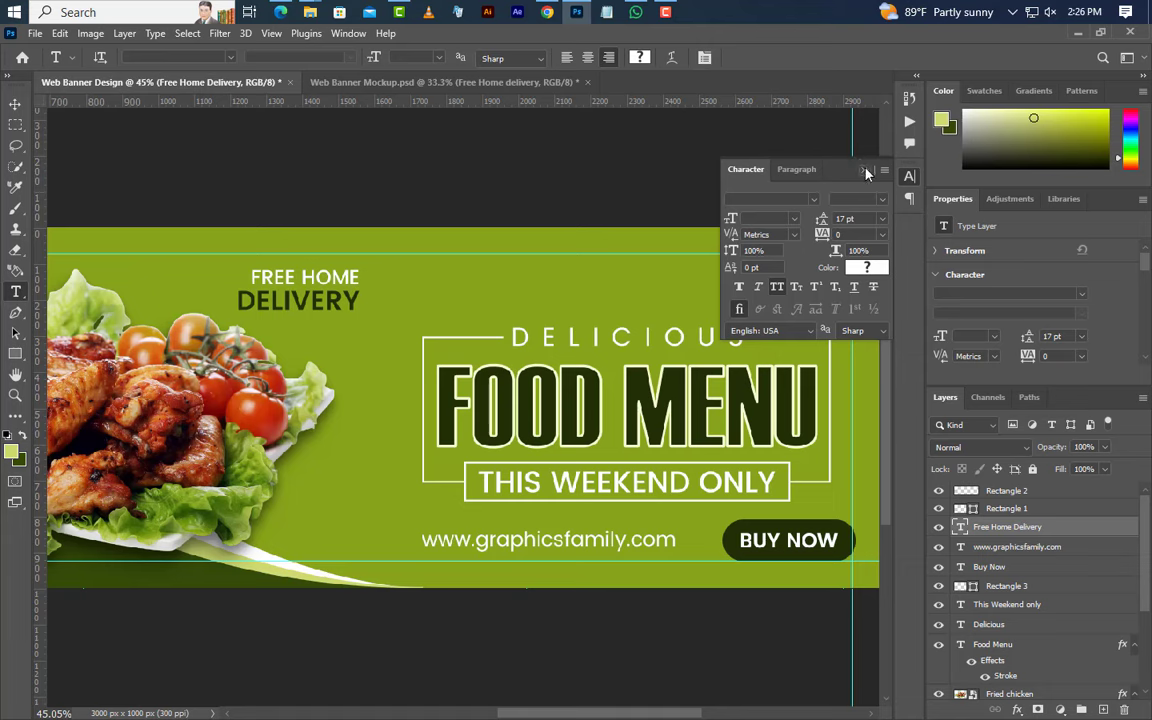
{"action": "left_click", "coordinate": [865, 171]}
{"action": "left_click", "coordinate": [15, 104]}
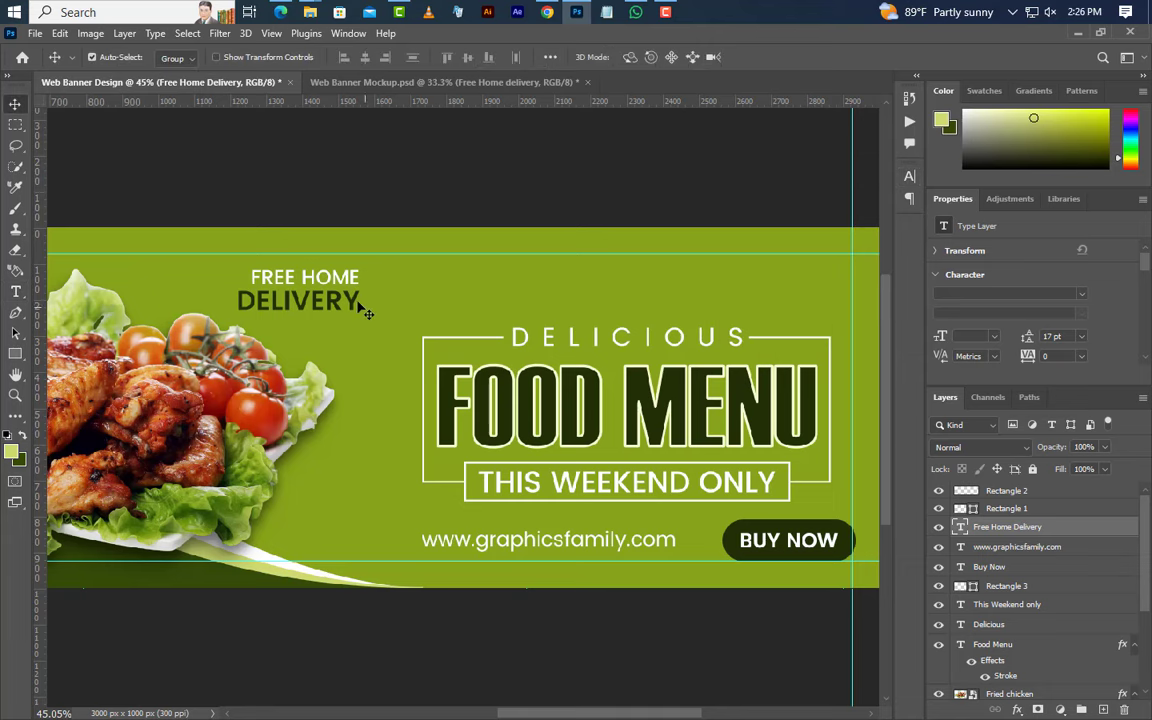
{"action": "left_click_drag", "start_coordinate": [358, 312], "coordinate": [846, 289]}
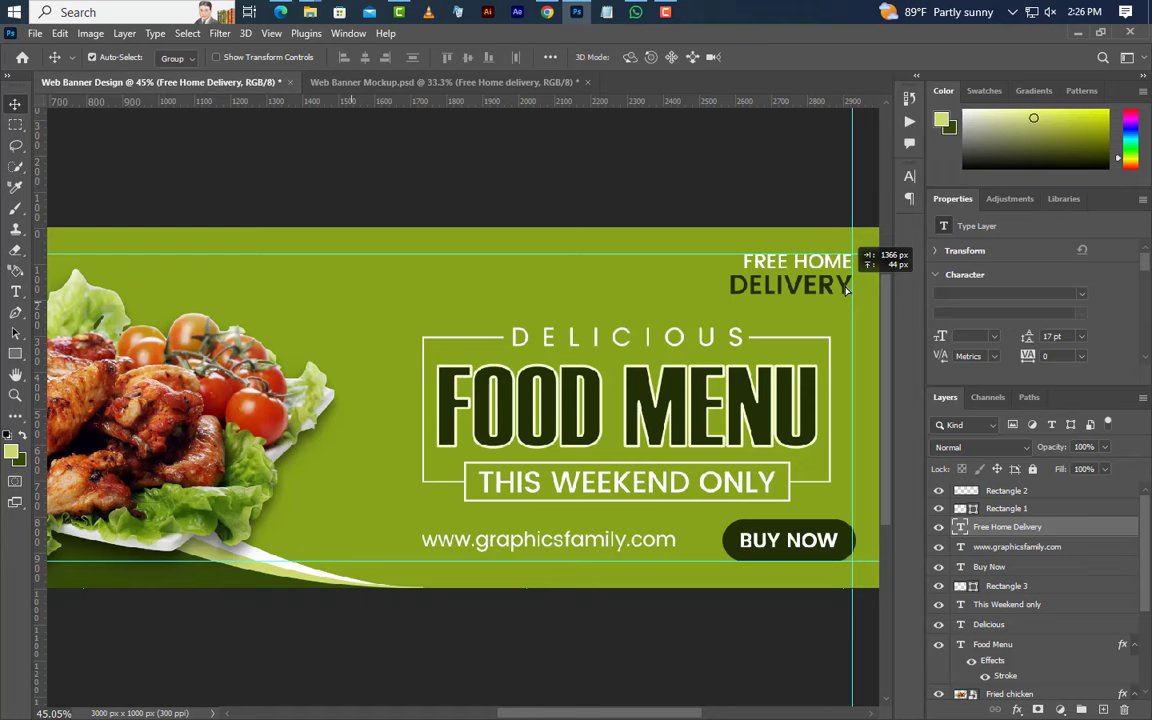
Step: Place the delivery truck image named Icon into the banner and flip it horizontally
{"action": "left_click", "coordinate": [577, 14]}
{"action": "left_click_drag", "start_coordinate": [262, 140], "coordinate": [533, 388]}
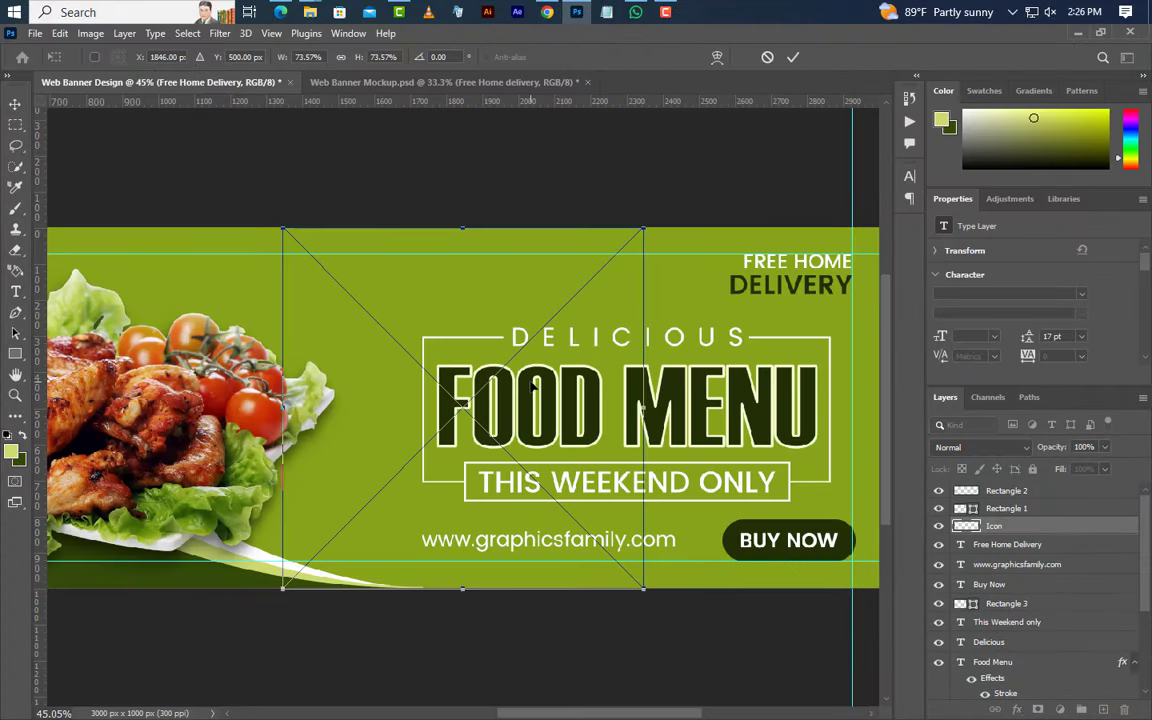
{"action": "right_click", "coordinate": [533, 388]}
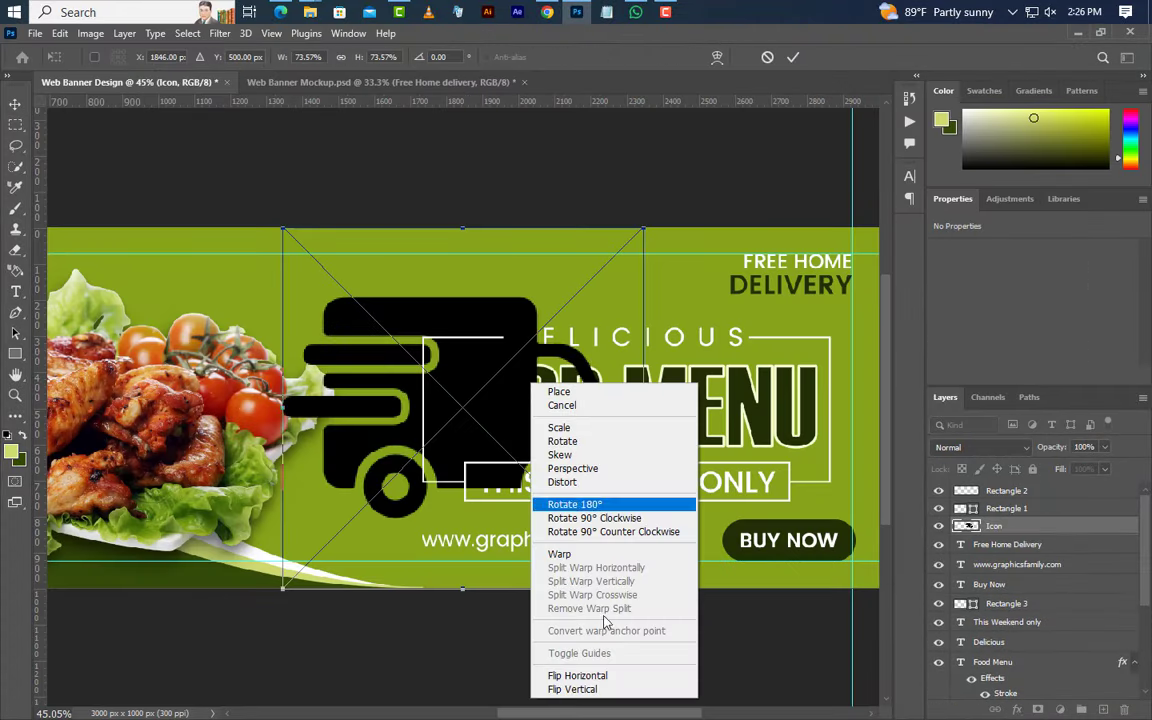
{"action": "left_click", "coordinate": [592, 672]}
Step: Scale the truck icon to about 14%, position it directly left of the Free Home Delivery text, and commit the placement
{"action": "left_click_drag", "start_coordinate": [463, 587], "coordinate": [700, 322]}
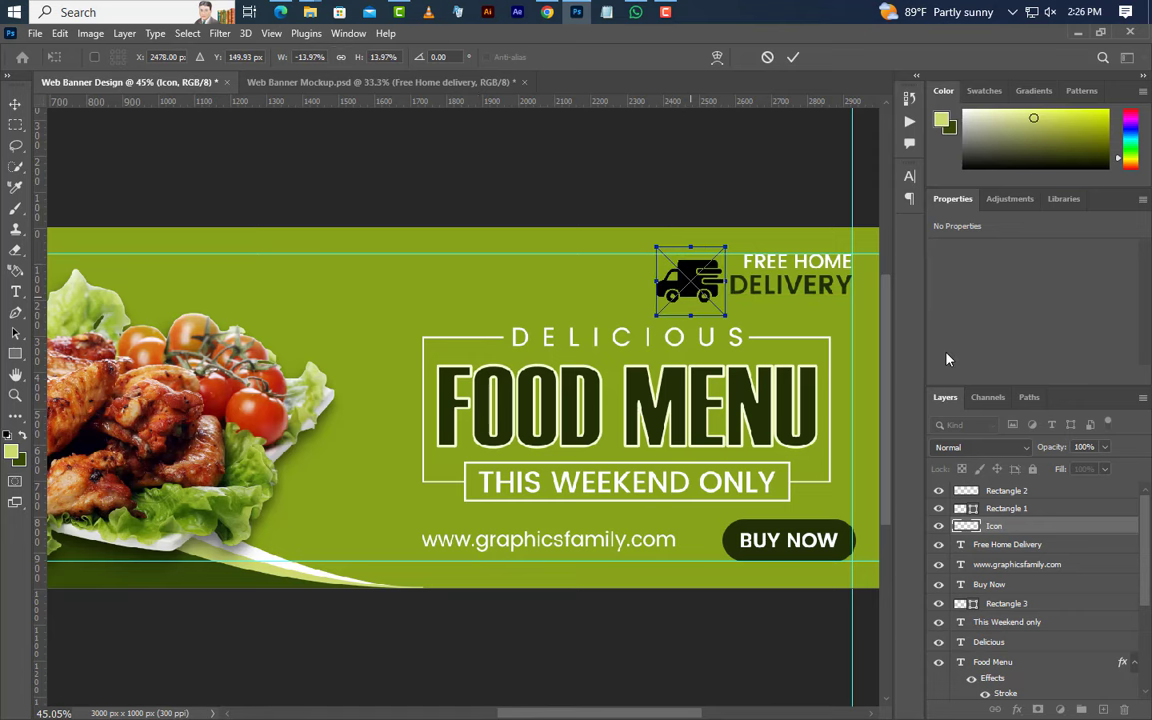
{"action": "key", "text": "Up"}
{"action": "key", "text": "Up"}
{"action": "key", "text": "Up"}
{"action": "key", "text": "Up"}
{"action": "key", "text": "Up"}
{"action": "key", "text": "Up"}
{"action": "key", "text": "Up"}
{"action": "key", "text": "Up"}
{"action": "key", "text": "Up"}
{"action": "key", "text": "Up"}
{"action": "key", "text": "Up"}
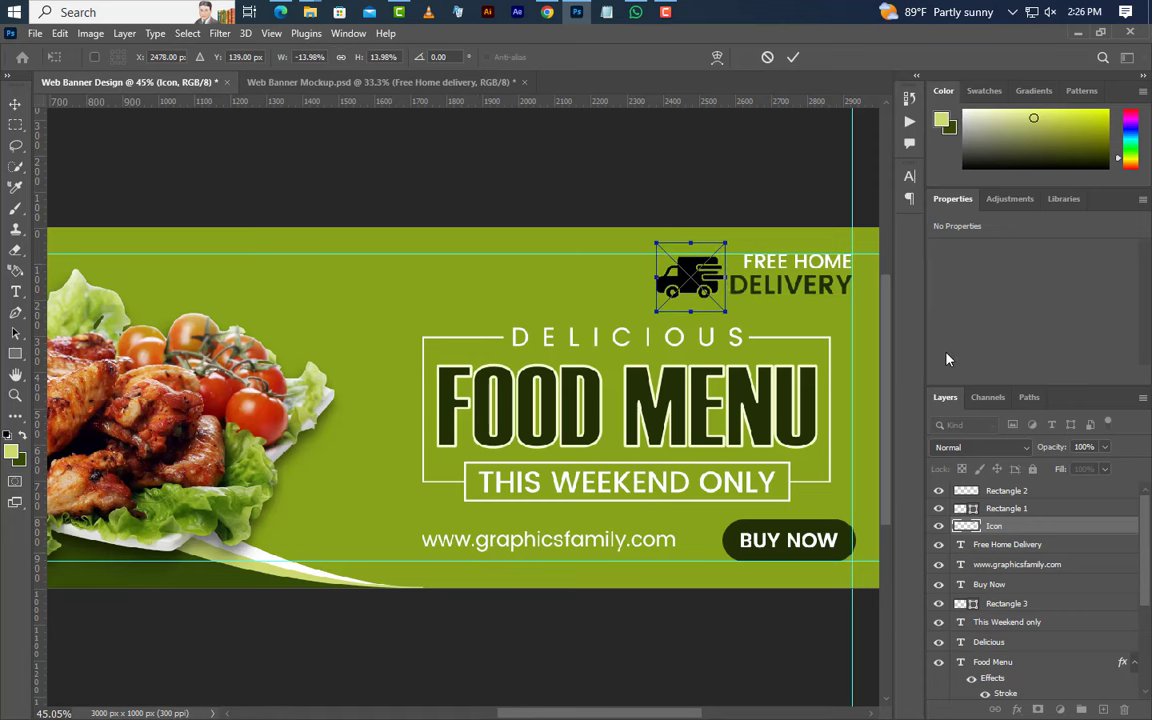
{"action": "key", "text": "Up"}
{"action": "key", "text": "Up"}
{"action": "key", "text": "Up"}
{"action": "key", "text": "Up"}
{"action": "key", "text": "Up"}
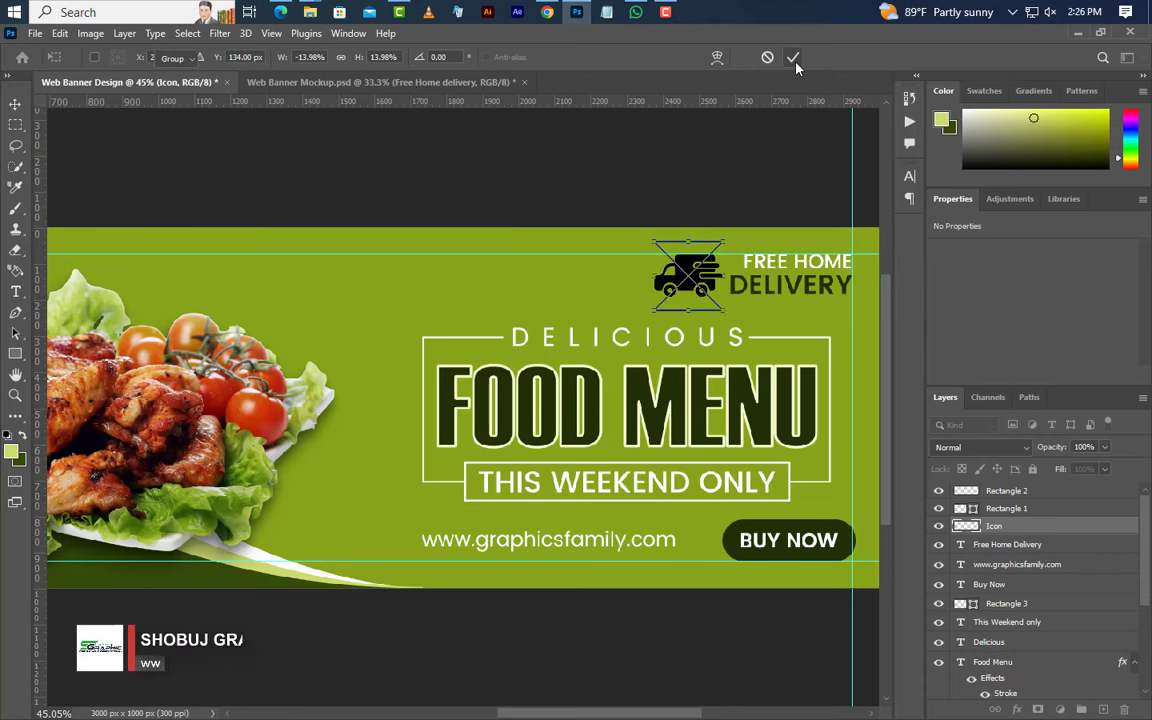
{"action": "left_click", "coordinate": [794, 60]}
Step: Move the This Weekend Only, Delicious and Food Menu text together with both frame rectangles about 20 px up and 12 px left
{"action": "left_click", "coordinate": [1033, 622]}
{"action": "left_click", "coordinate": [1022, 643], "text": "ctrl"}
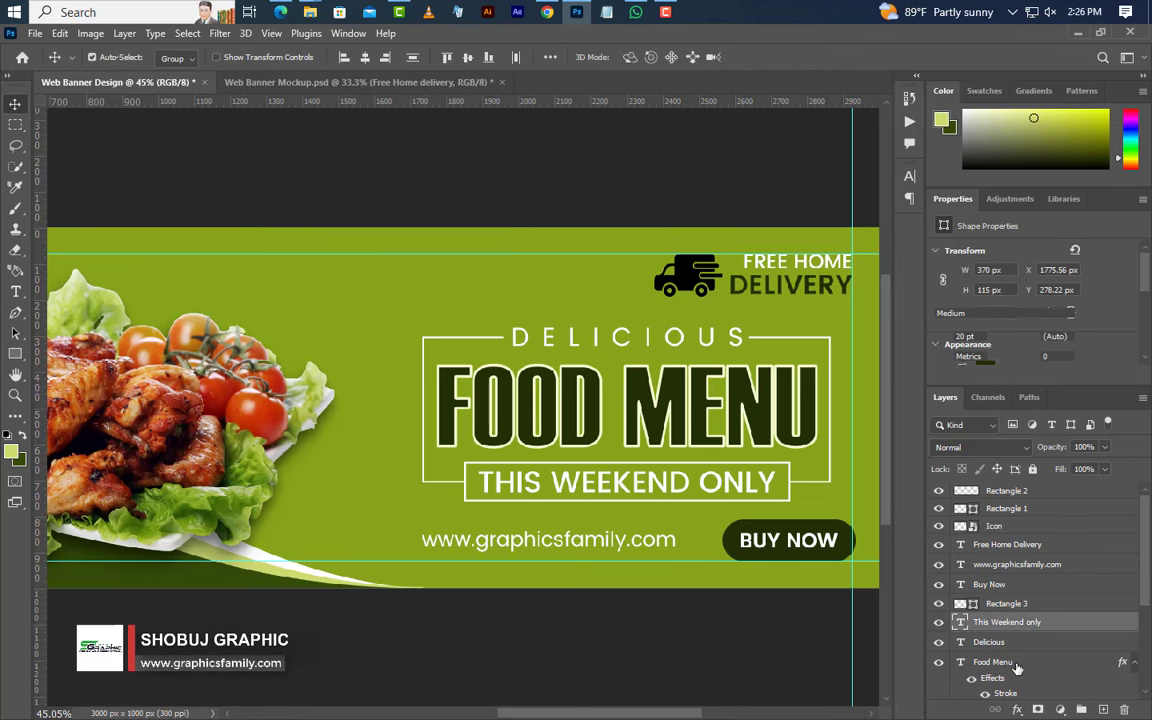
{"action": "left_click", "coordinate": [1017, 667], "text": "shift"}
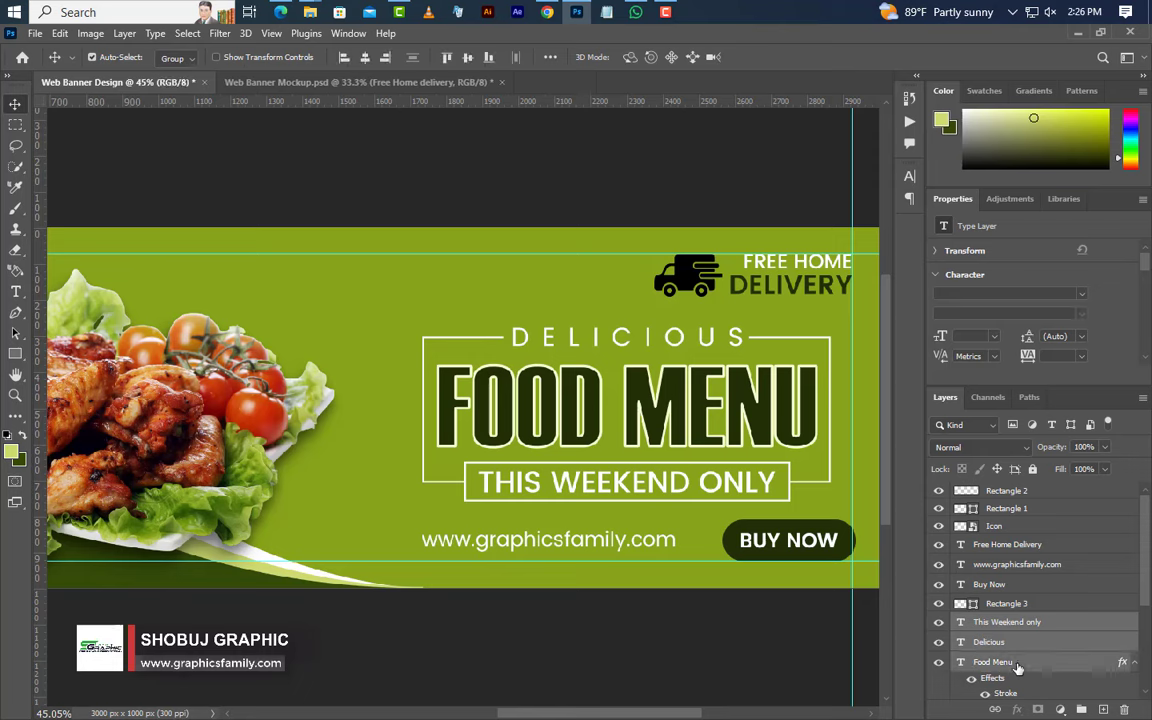
{"action": "scroll", "coordinate": [1148, 590], "scroll_direction": "down", "scroll_amount": 2}
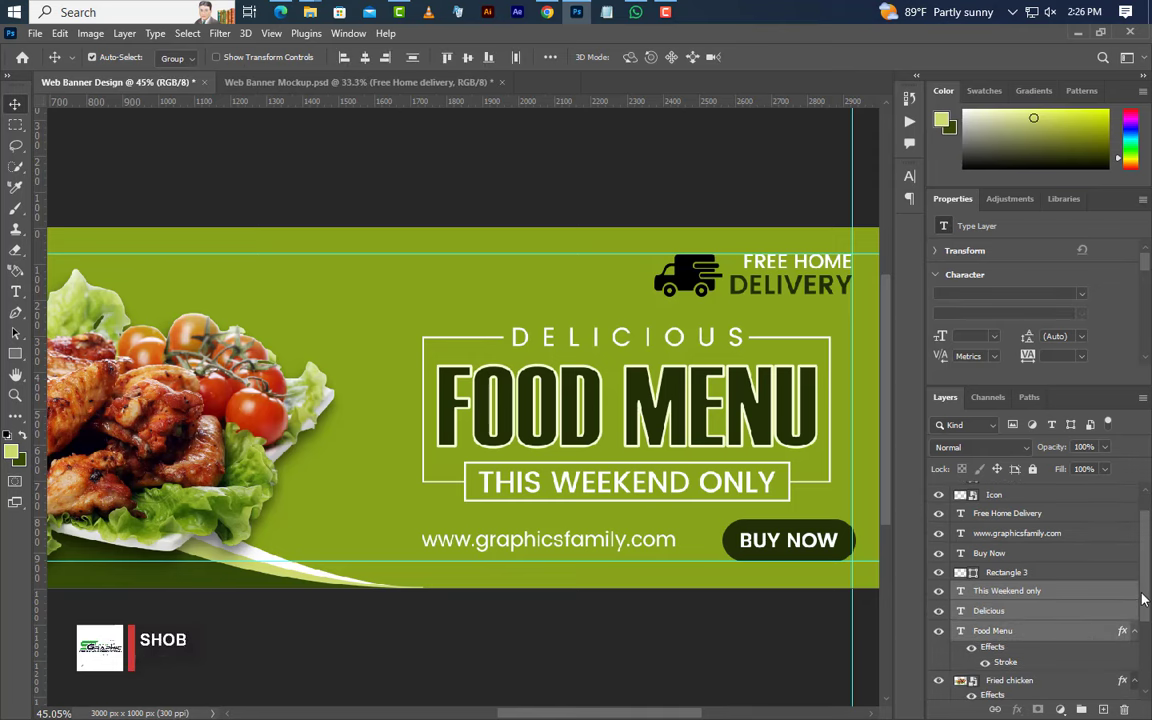
{"action": "left_click_drag", "start_coordinate": [1148, 590], "coordinate": [1148, 570]}
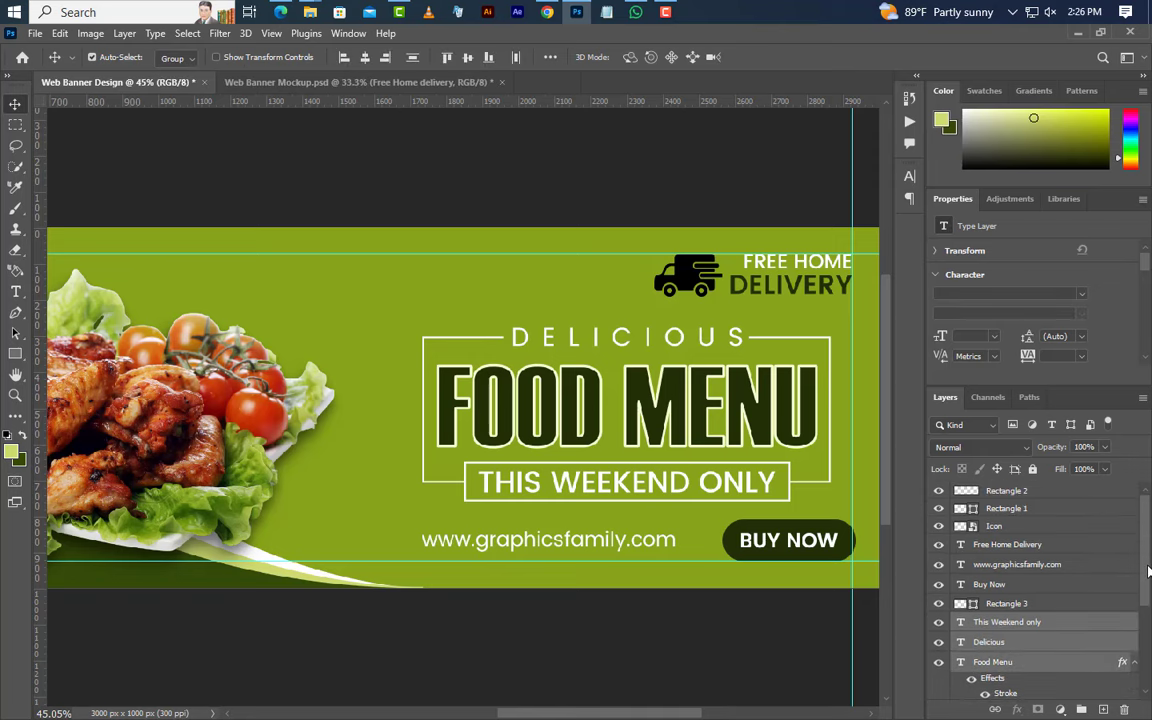
{"action": "left_click", "coordinate": [1012, 509], "text": "ctrl"}
{"action": "left_click", "coordinate": [1012, 491], "text": "ctrl"}
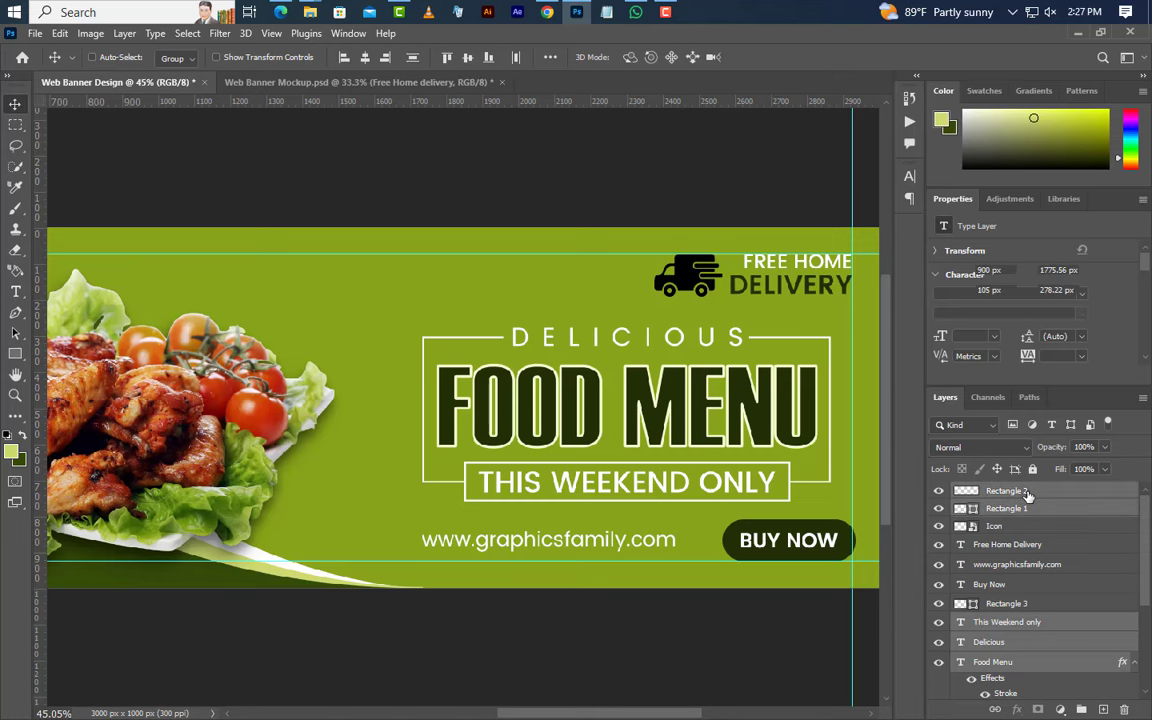
{"action": "key", "text": "shift+Up"}
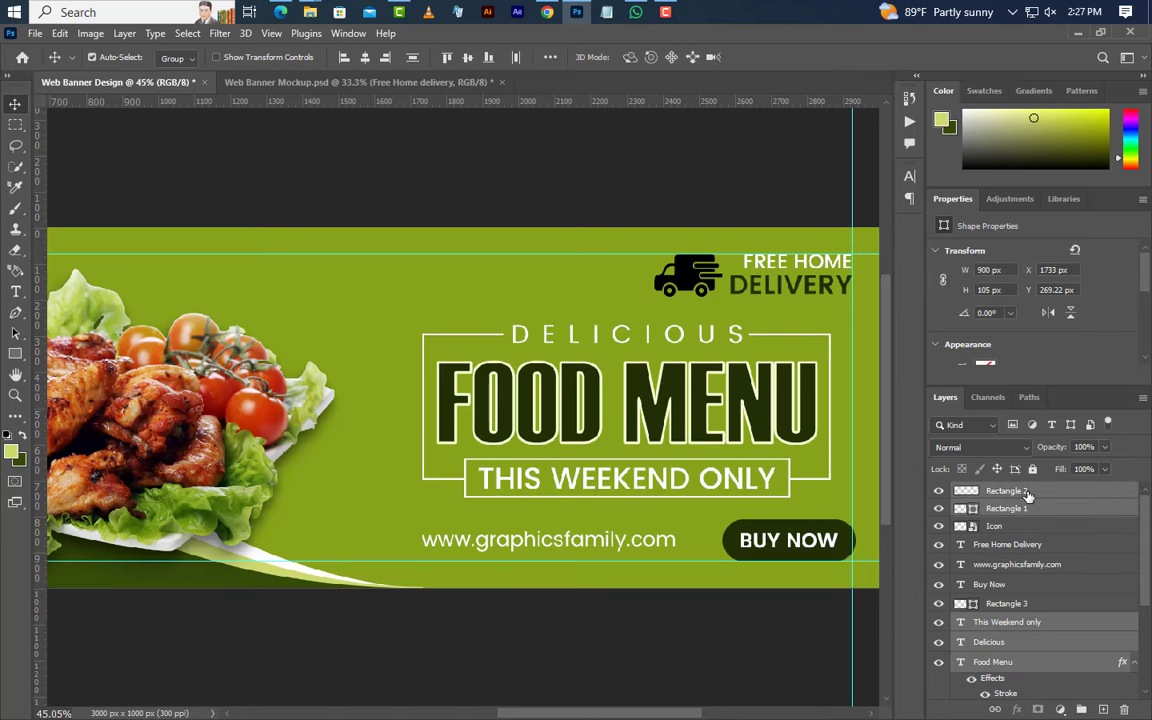
{"action": "key", "text": "shift+Up"}
{"action": "key", "text": "shift+Left"}
{"action": "key", "text": "Left"}
{"action": "key", "text": "Left"}
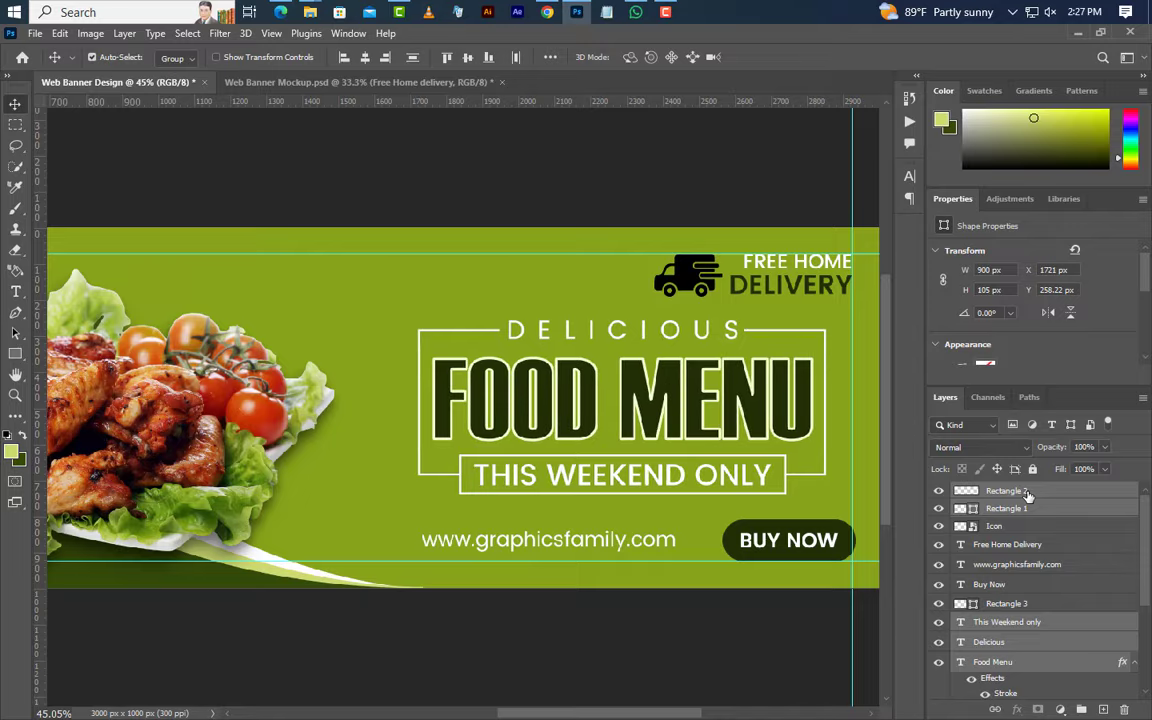
{"action": "scroll", "coordinate": [624, 470], "scroll_direction": "down", "scroll_amount": 5}
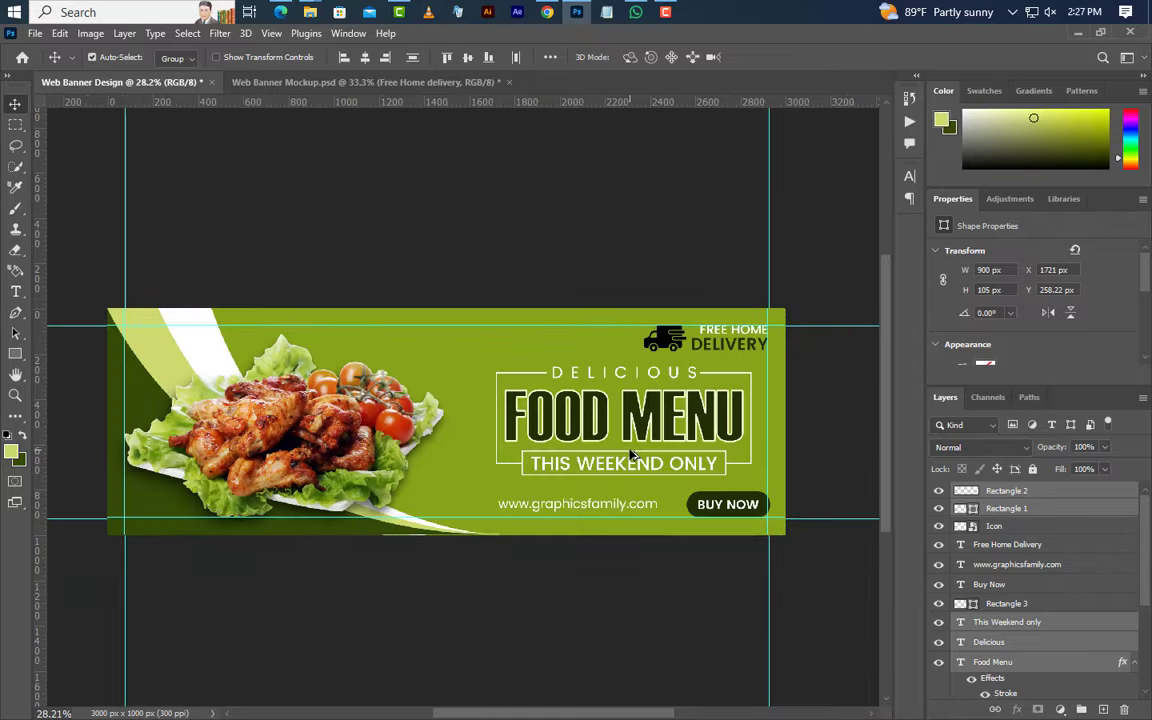